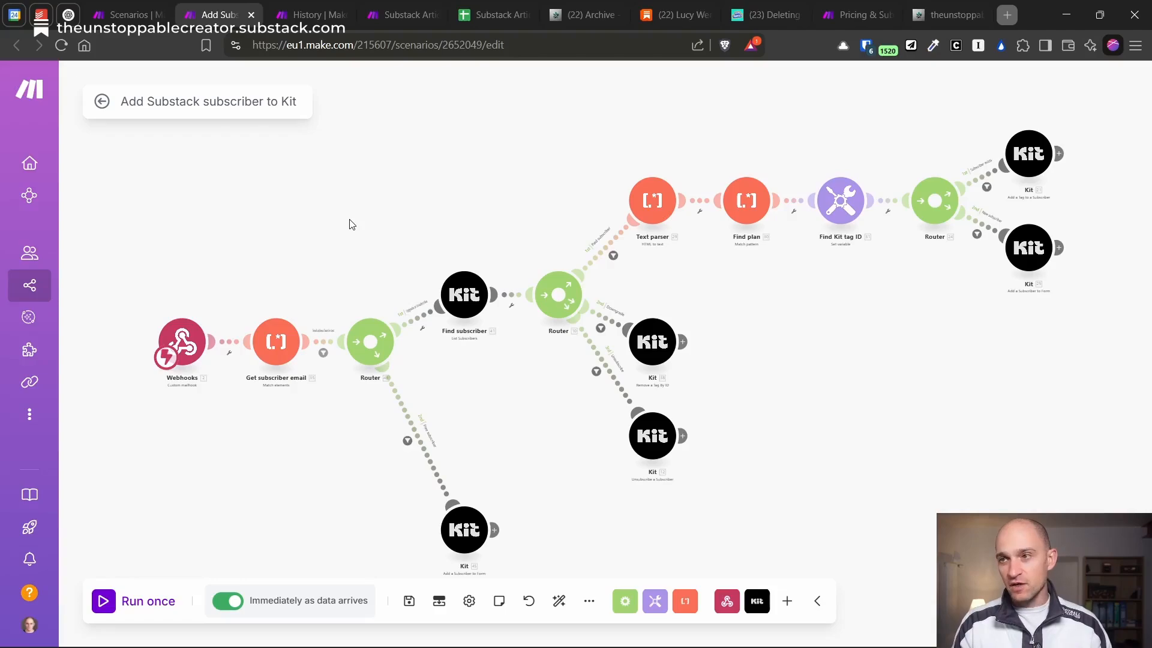
# - Show Make's pricing page and highlight the Free plan's monthly operations allowance
pyautogui.click(882, 15)
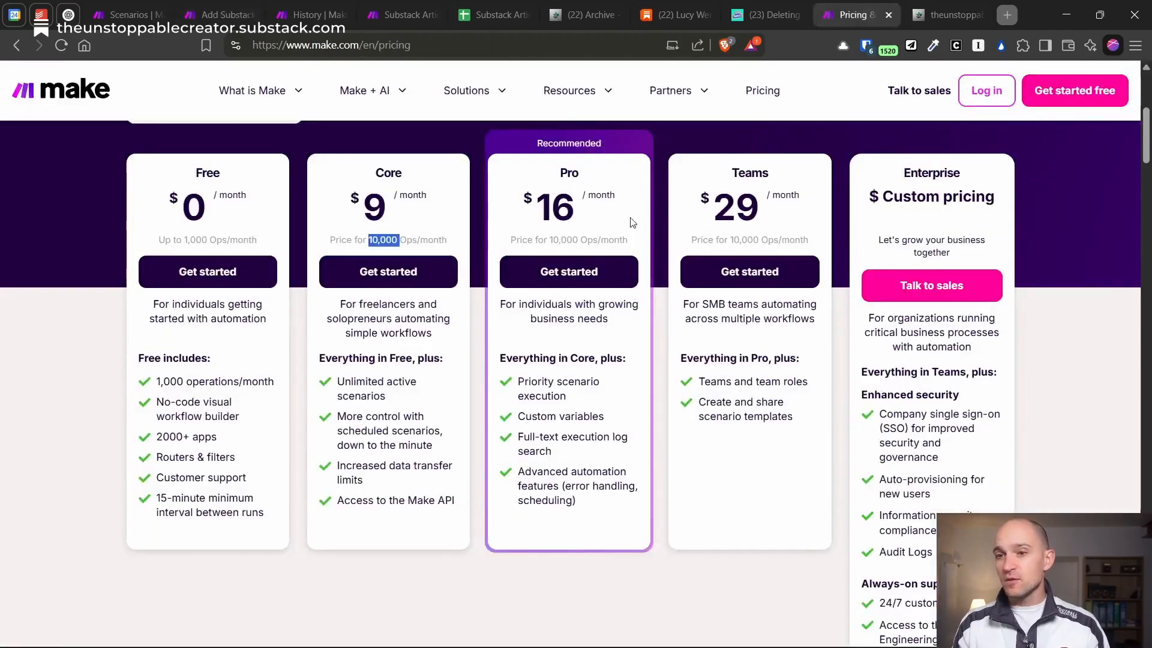
pyautogui.click(193, 184)
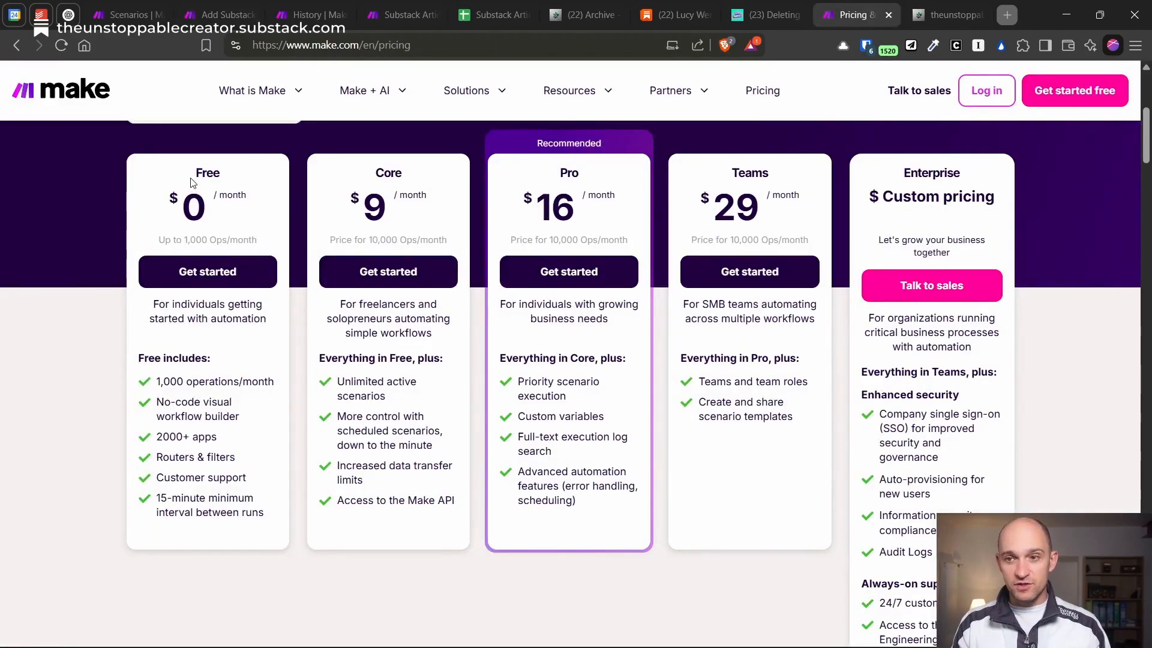
pyautogui.moveTo(181, 240); pyautogui.dragTo(258, 242)
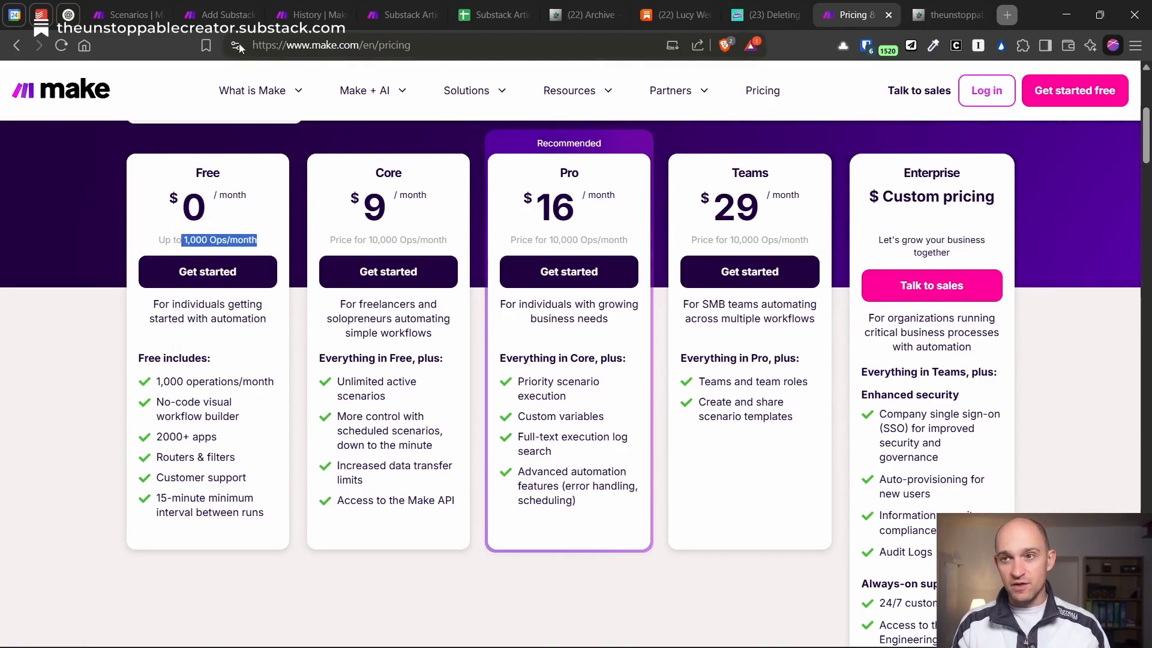
# - View the "Add Substack subscriber to Kit" scenario, open its run history, and check the latest run's operations
pyautogui.click(219, 15)
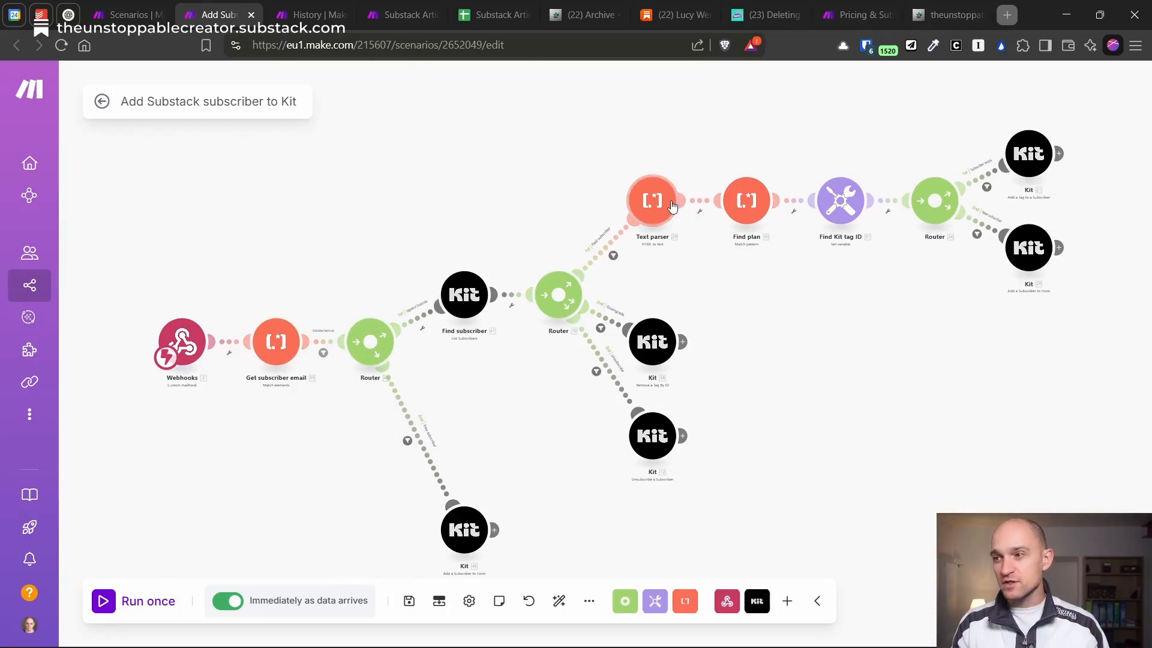
pyautogui.hotkey('ctrl', 'Tab')
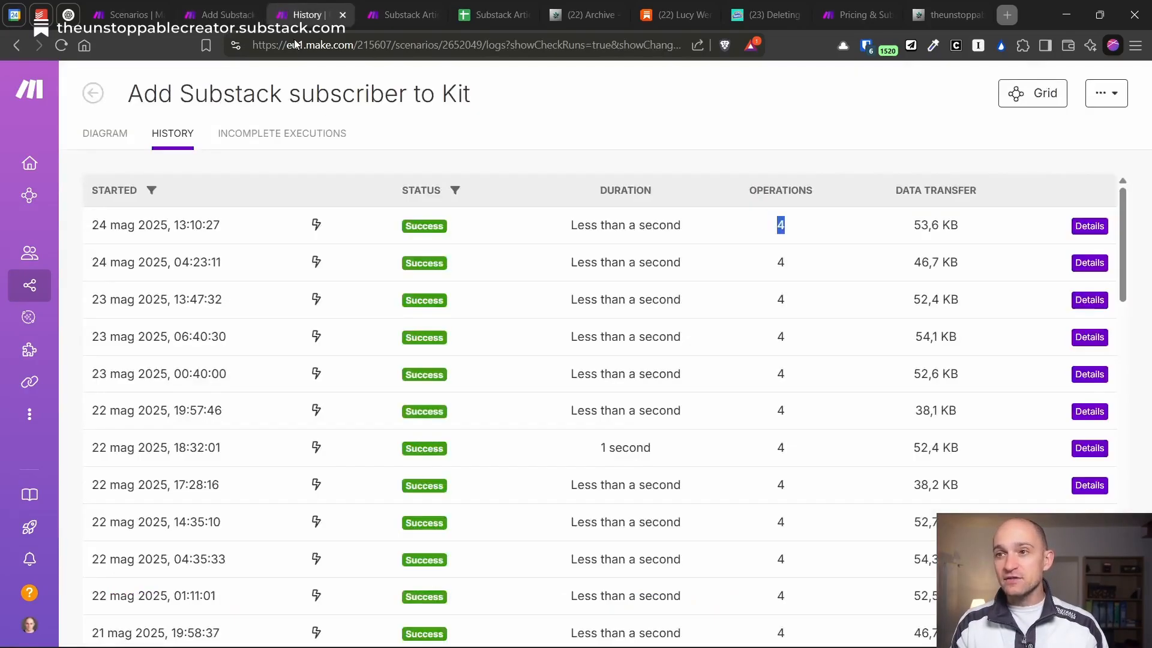
pyautogui.click(615, 258)
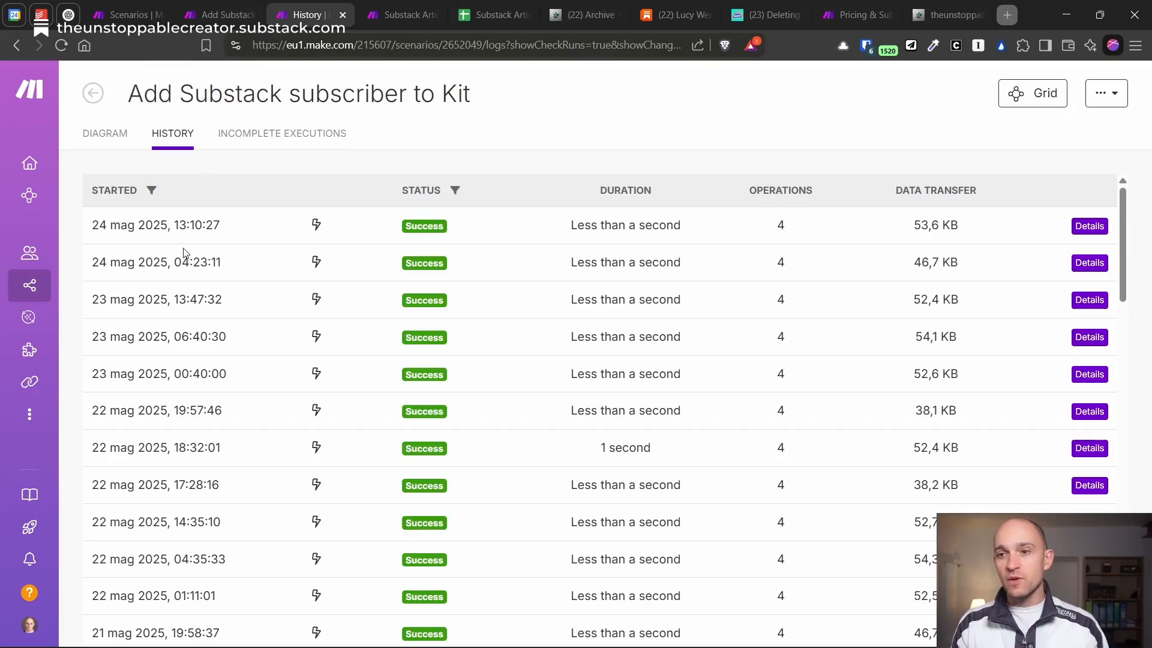
pyautogui.doubleClick(780, 227)
# - Examine older runs in the scenario history, highlighting operation counts that differ between executions
pyautogui.scroll(-20, 750, 405)
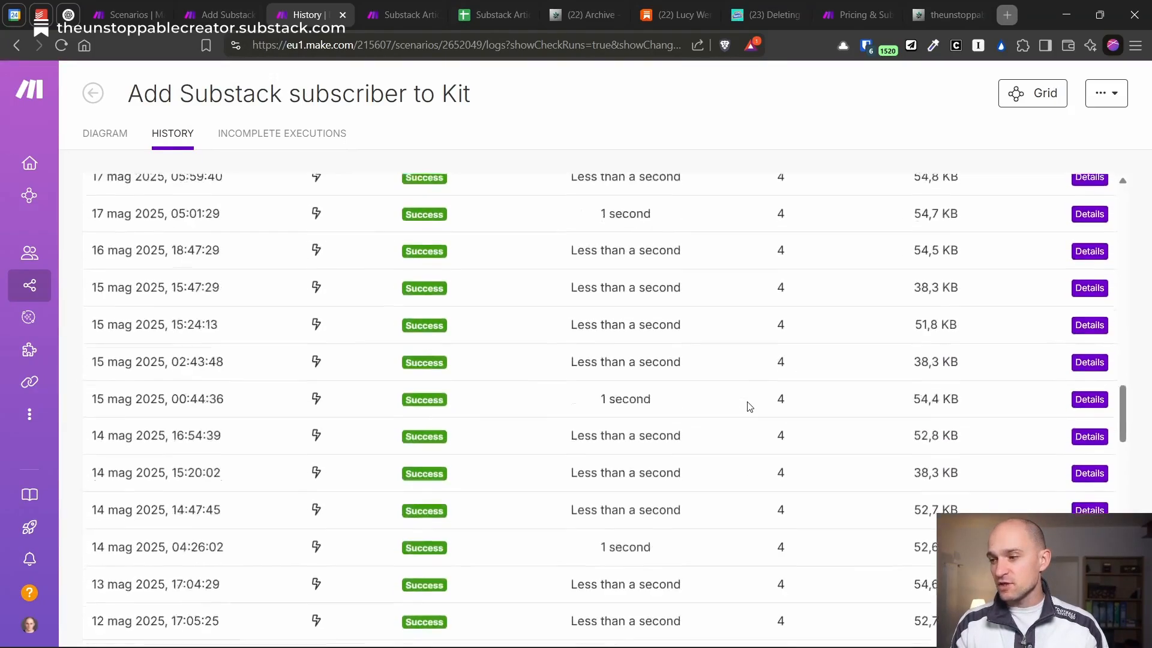
pyautogui.scroll(-6, 749, 406)
pyautogui.doubleClick(779, 492)
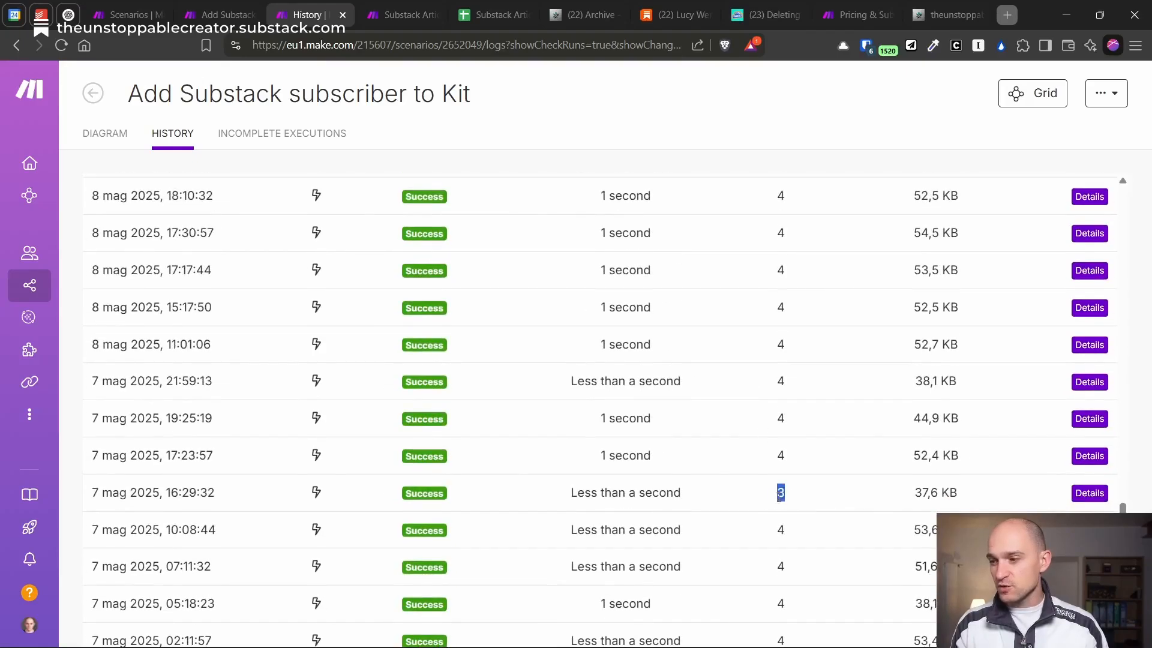
pyautogui.scroll(-10, 778, 498)
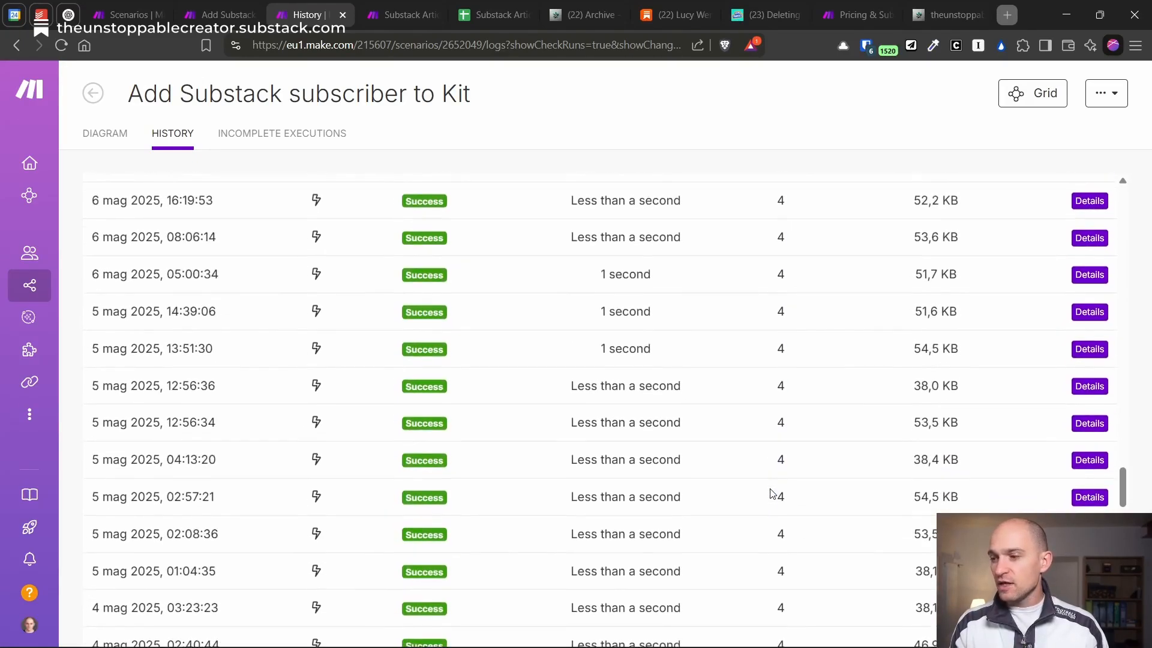
pyautogui.doubleClick(780, 460)
pyautogui.scroll(-5, 742, 459)
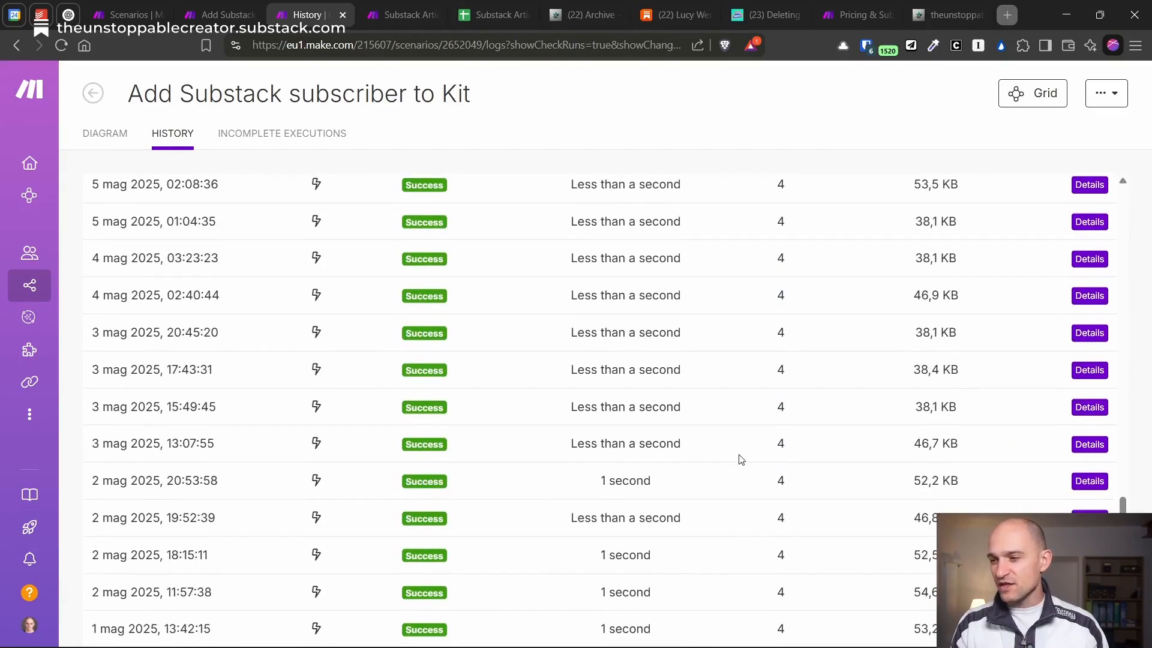
pyautogui.scroll(-3, 742, 459)
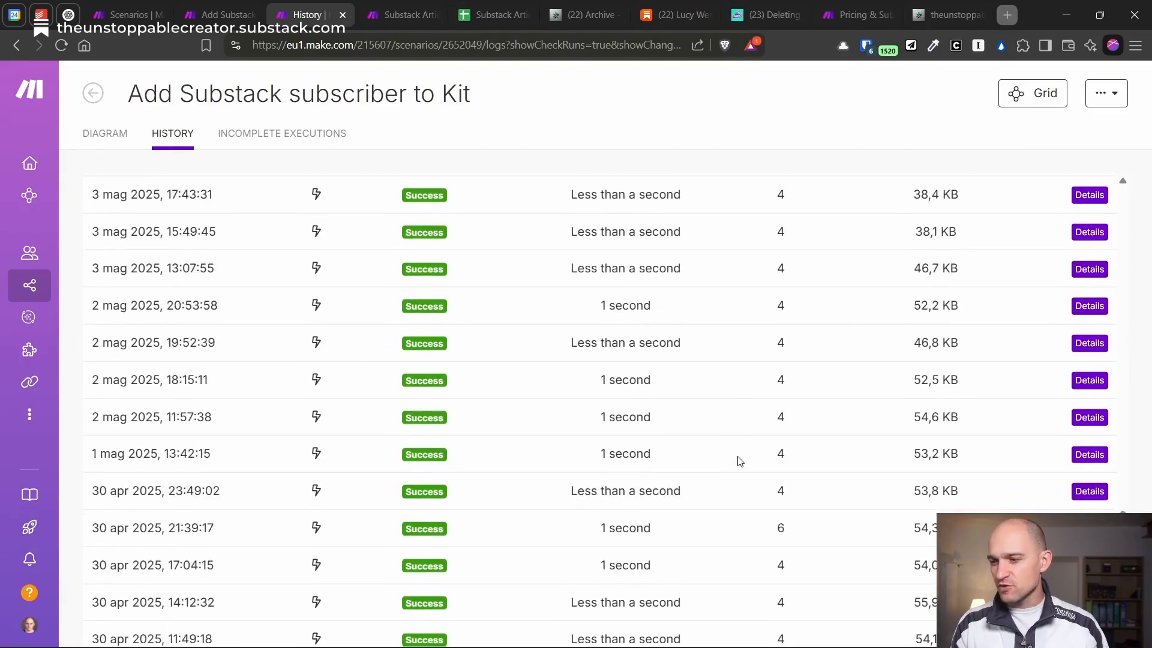
pyautogui.doubleClick(781, 528)
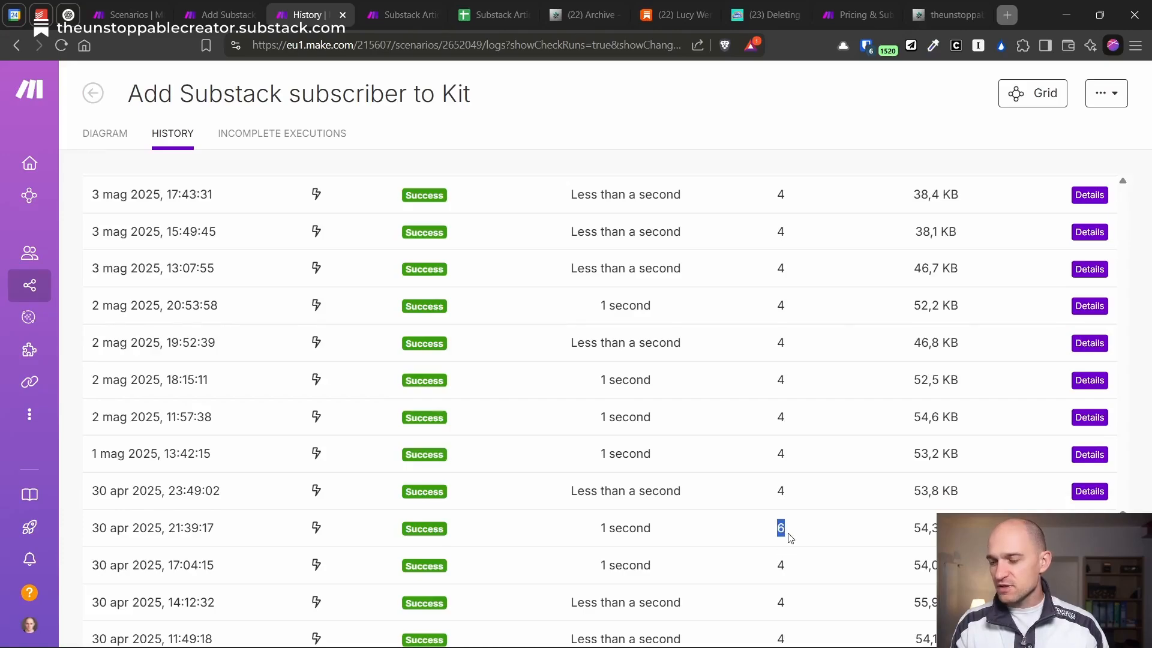
pyautogui.scroll(-3, 787, 531)
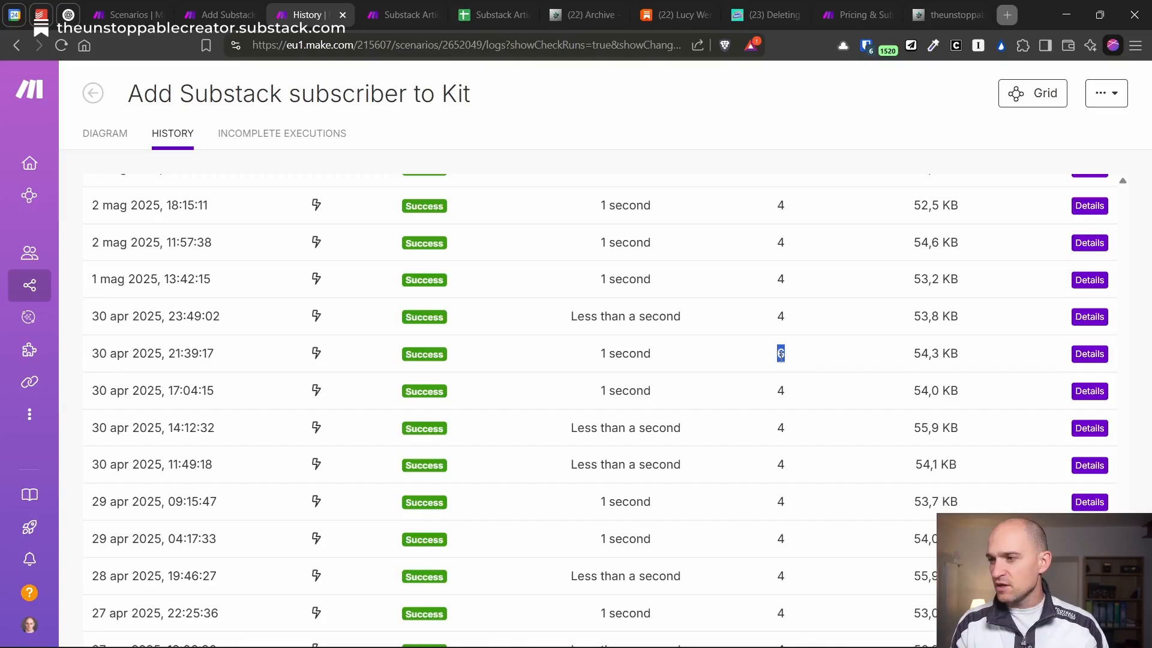
pyautogui.scroll(-3, 780, 354)
pyautogui.scroll(15, 782, 369)
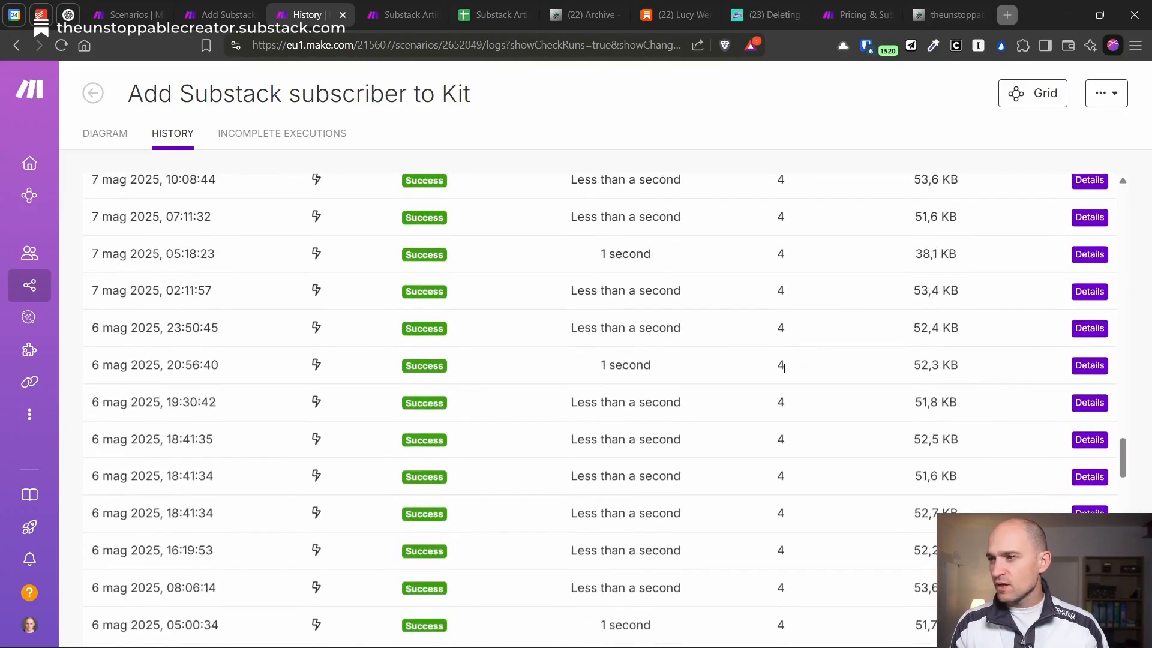
pyautogui.scroll(10, 784, 368)
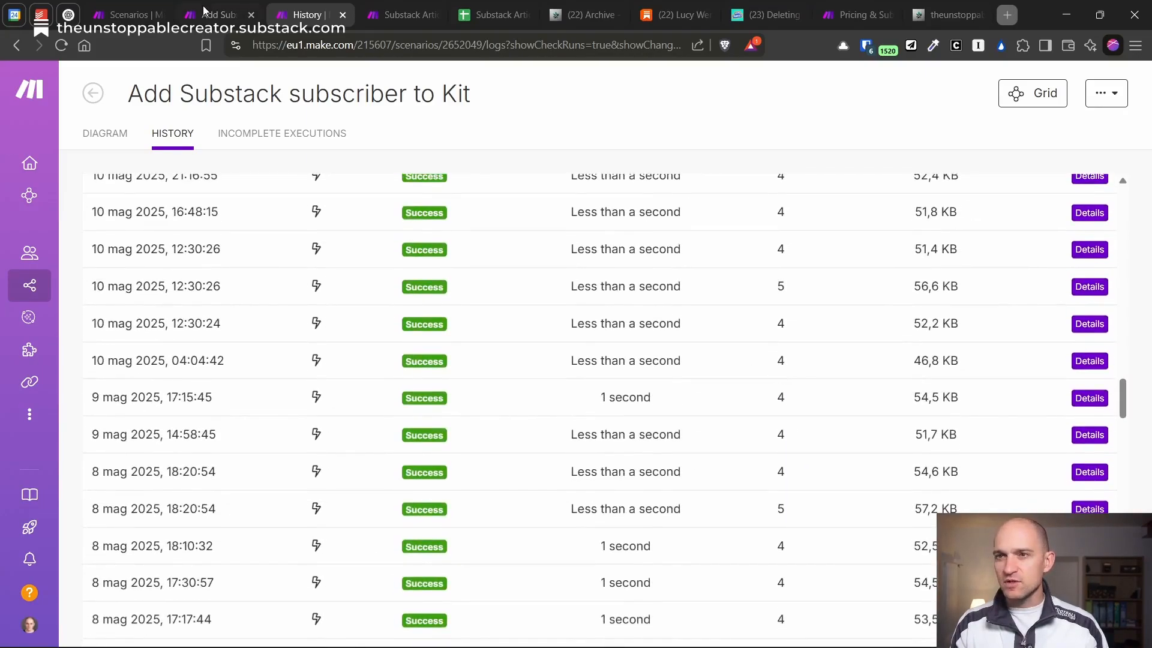
# - Revisit the Kit subscriber scenario diagram, and highlight the operations limit of Make's Free plan for comparison
pyautogui.click(204, 11)
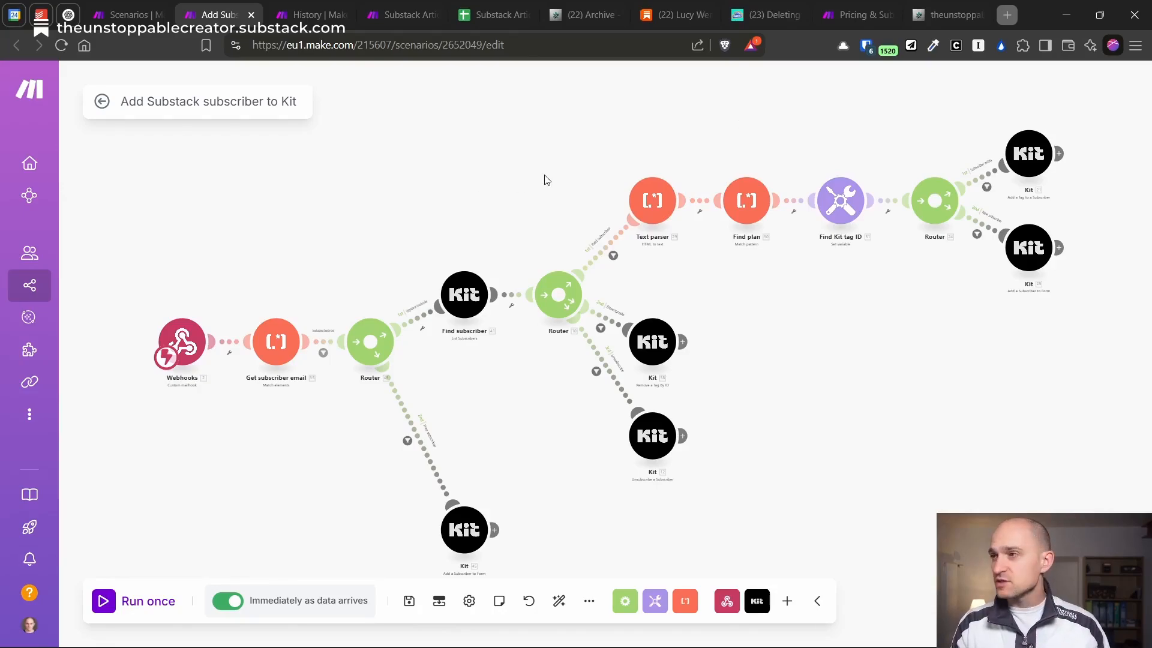
pyautogui.click(833, 23)
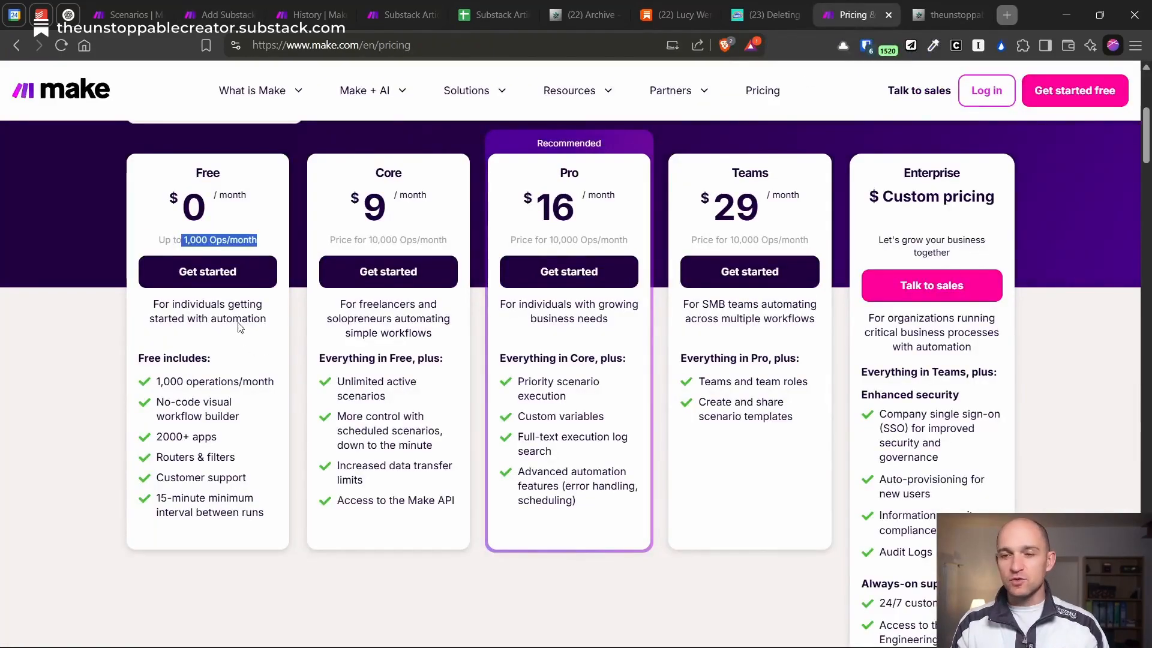
pyautogui.click(187, 236)
pyautogui.doubleClick(187, 238)
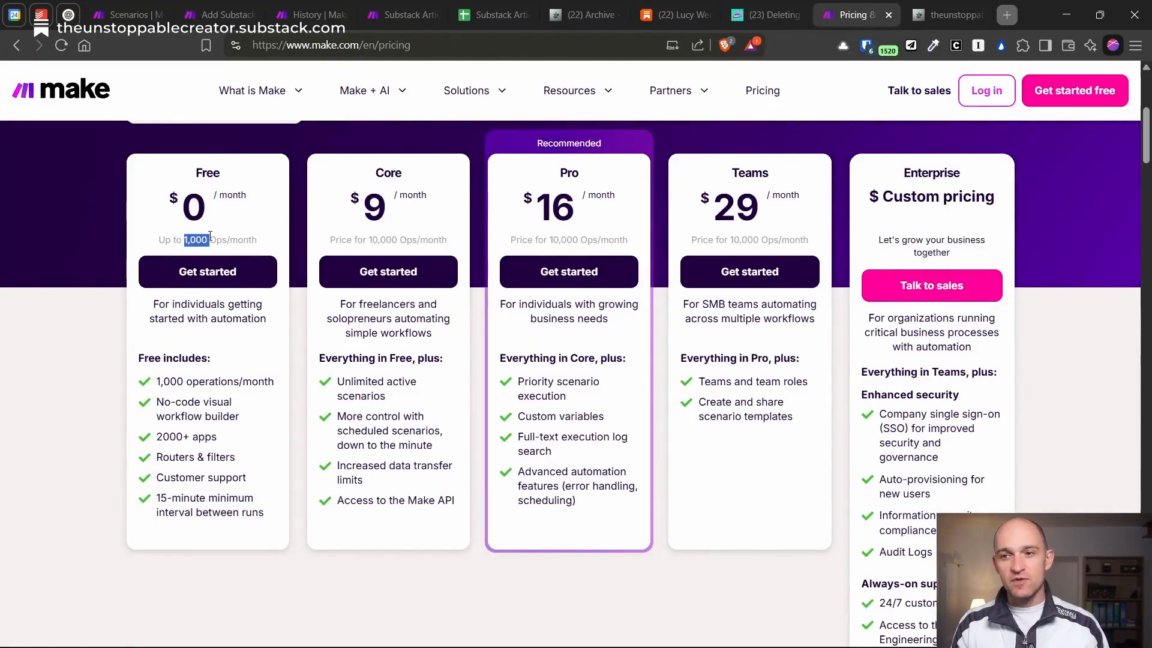
pyautogui.click(188, 237)
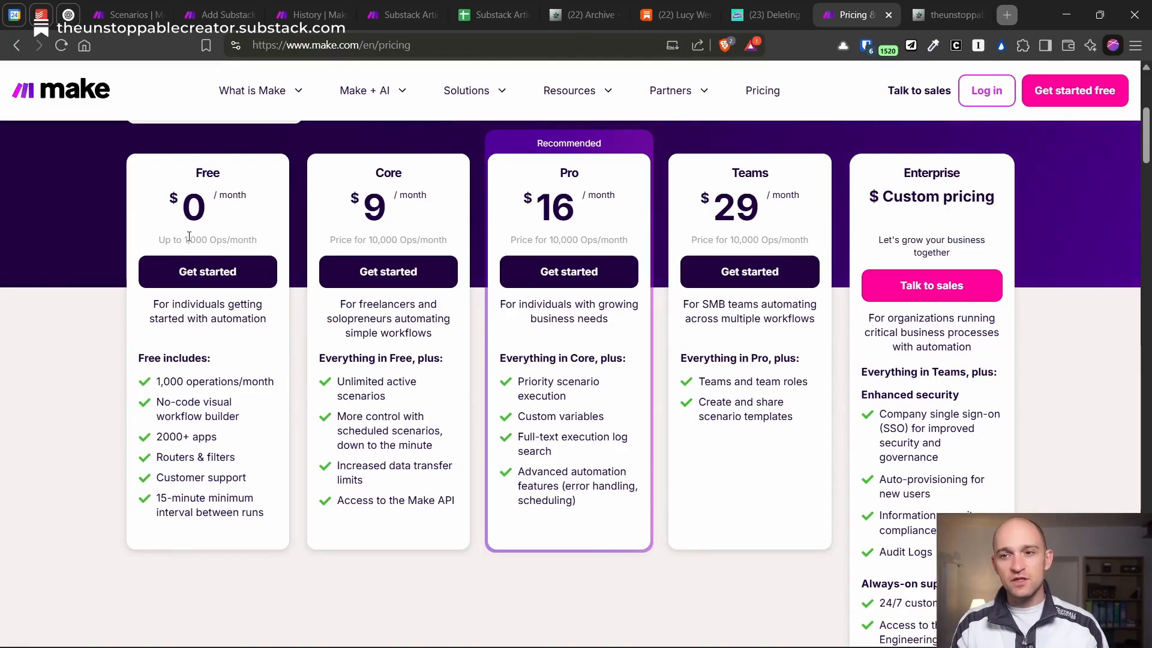
pyautogui.moveTo(188, 237); pyautogui.dragTo(216, 238)
pyautogui.click(200, 237)
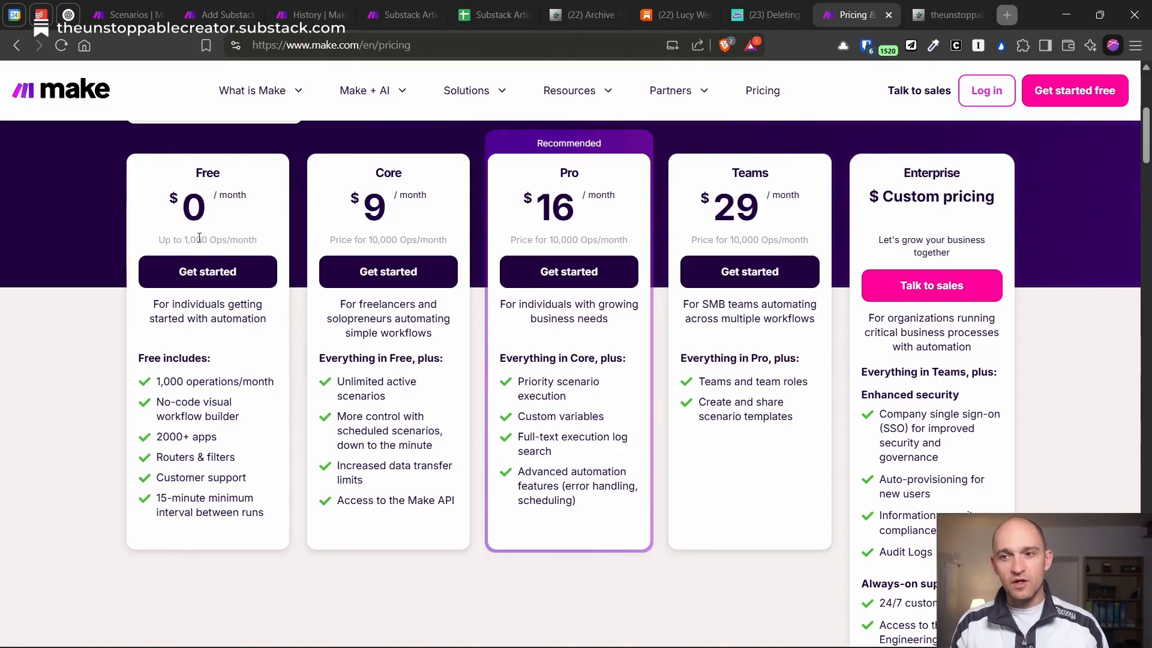
# - Return from the scenario diagram to the pricing page and highlight the Core plan's price and included operations
pyautogui.click(233, 7)
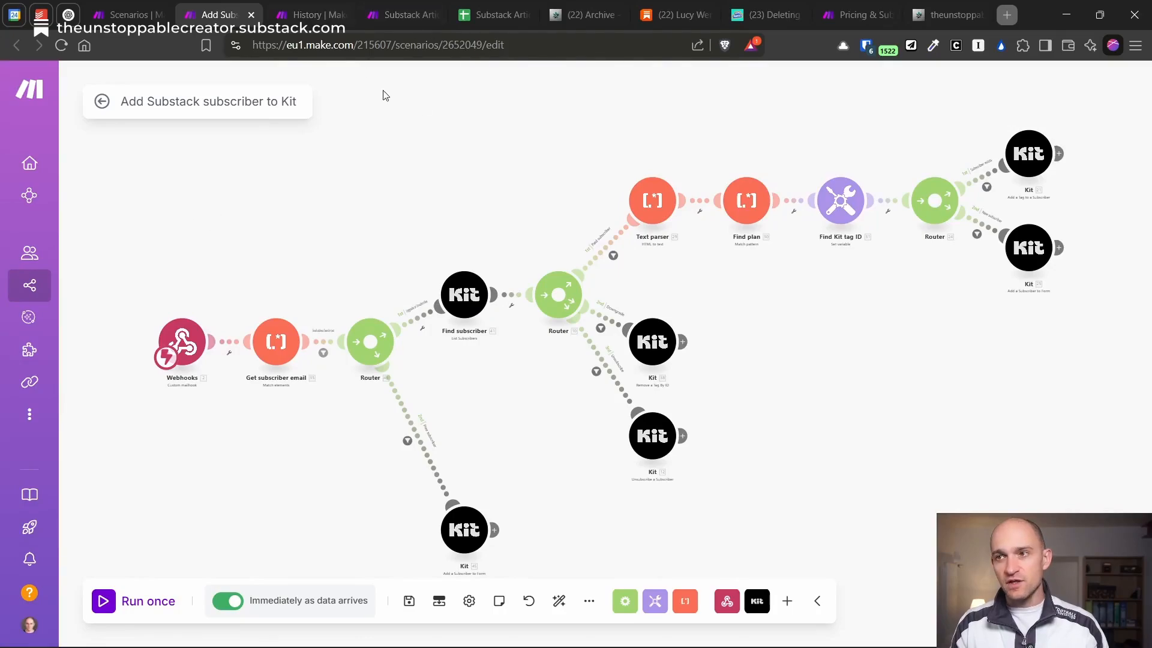
pyautogui.click(849, 22)
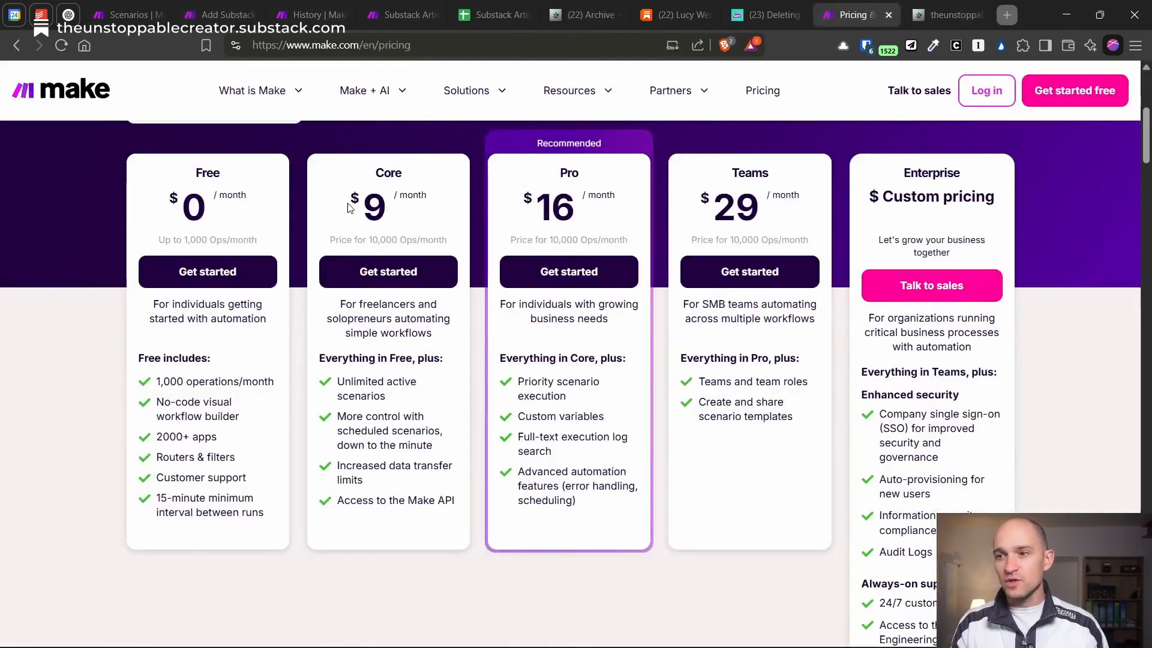
pyautogui.moveTo(351, 203); pyautogui.dragTo(423, 210)
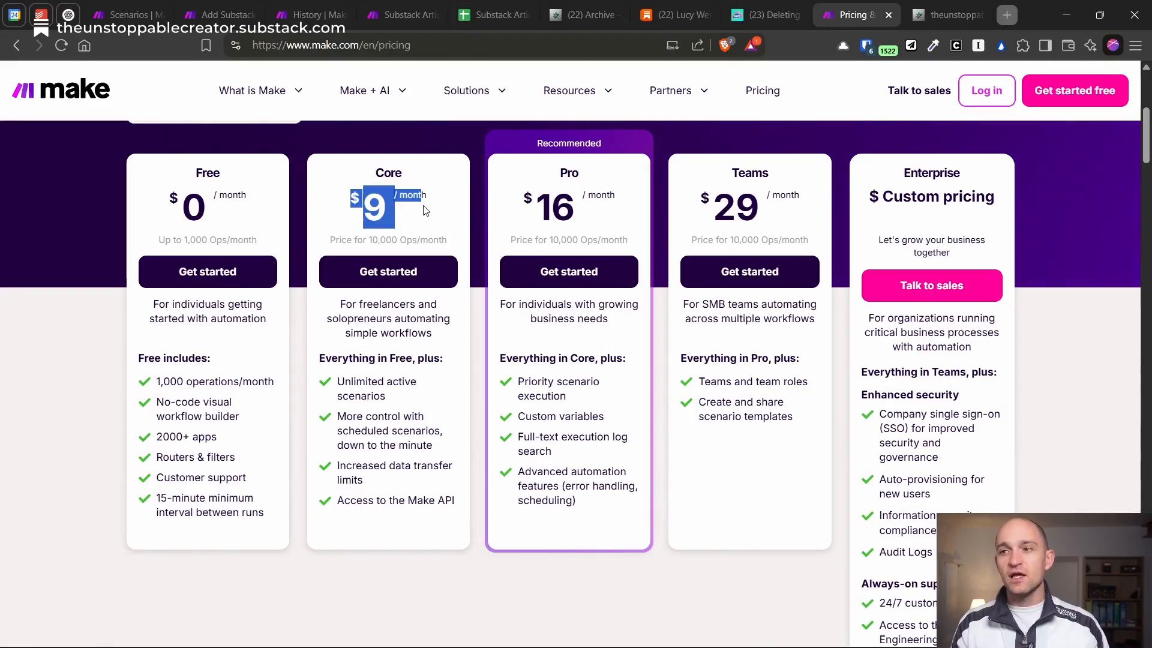
pyautogui.click(372, 240)
pyautogui.moveTo(371, 240); pyautogui.dragTo(401, 242)
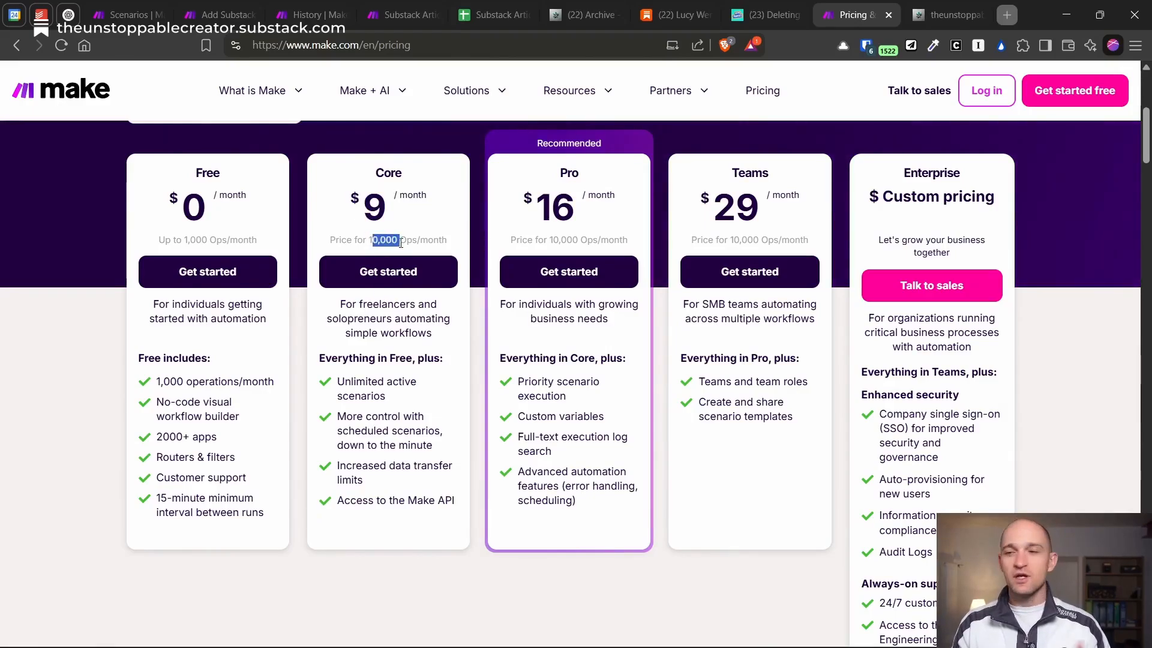
# - Compare the Kit subscriber scenario with "Substack Articles to Google Sheets", ending on the Google Sheets scenario
pyautogui.click(223, 13)
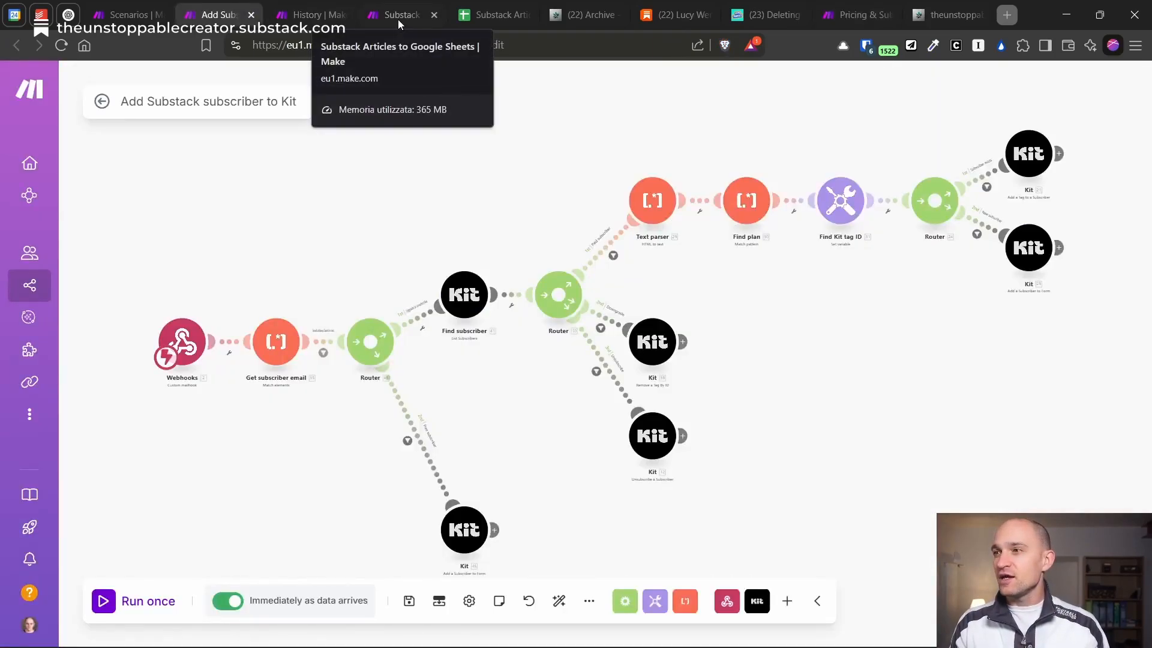
pyautogui.click(398, 18)
pyautogui.click(237, 15)
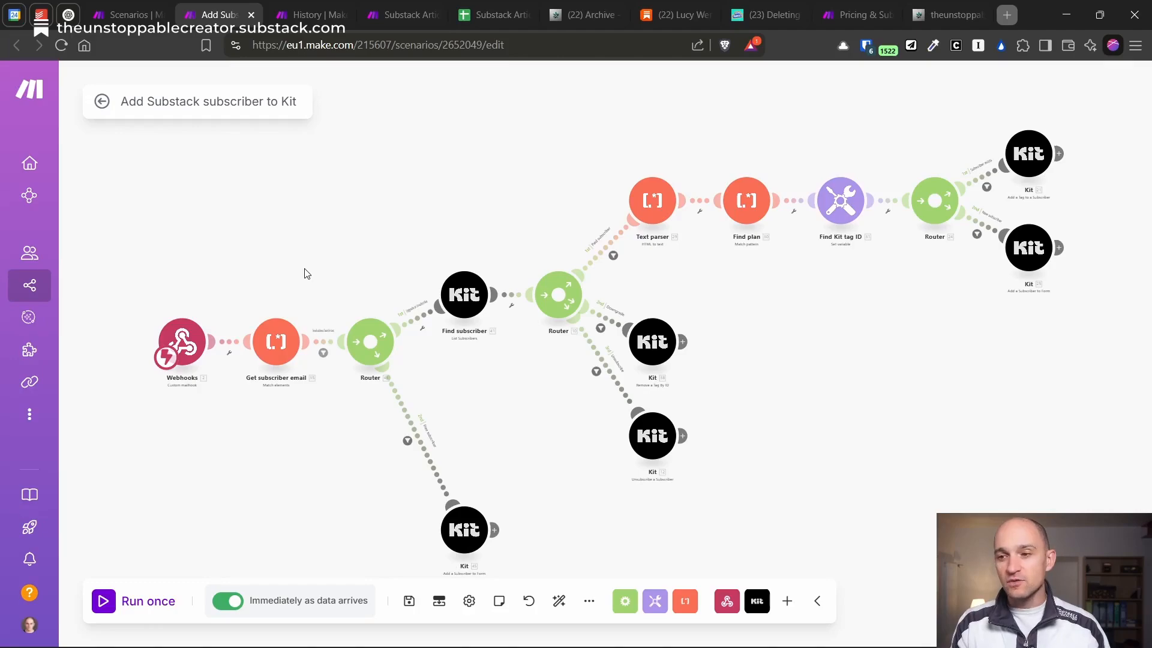
pyautogui.click(405, 19)
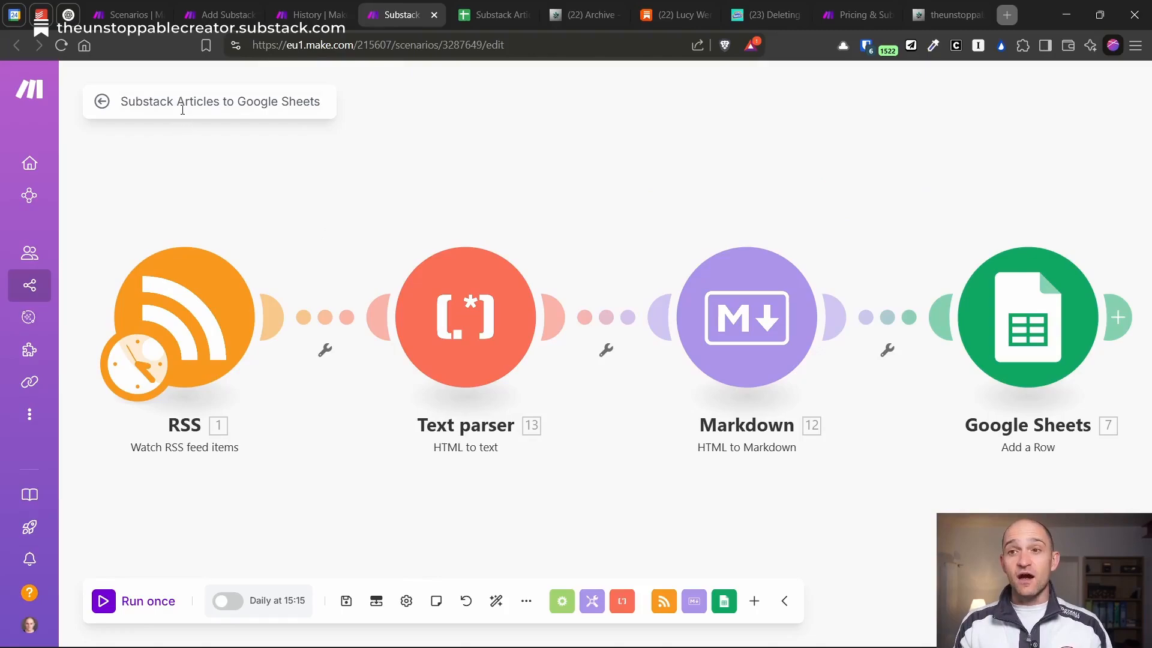
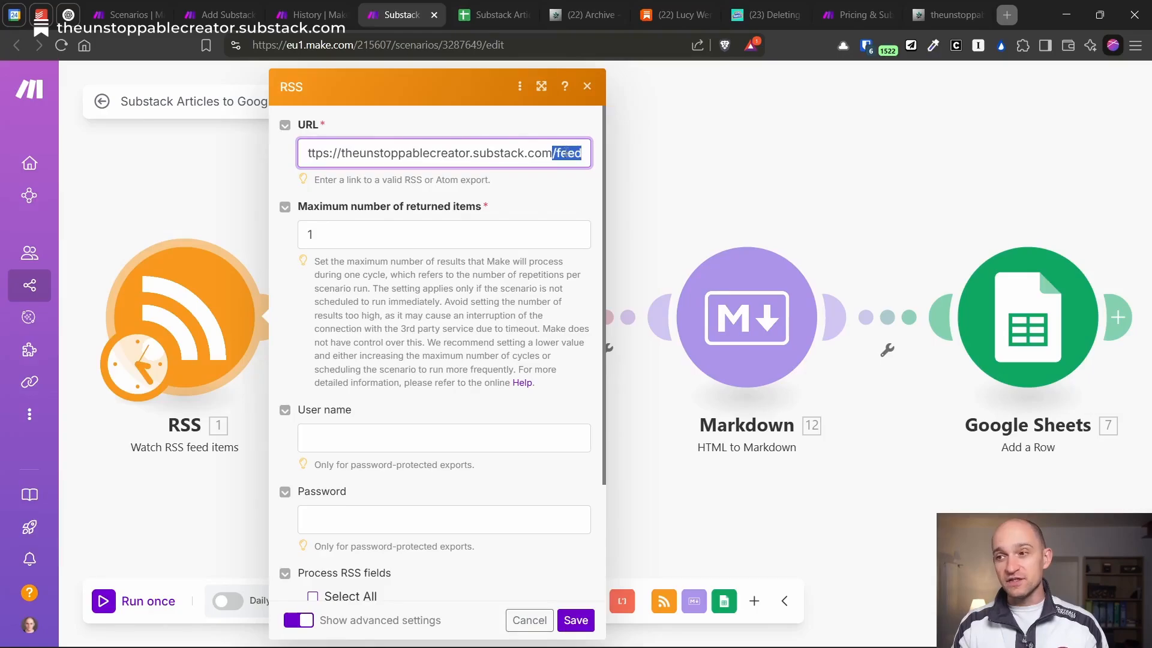
# - Examine the RSS module's feed URL, highlighting the publication address that precedes the feed suffix
pyautogui.click(559, 152)
pyautogui.tripleClick(517, 150)
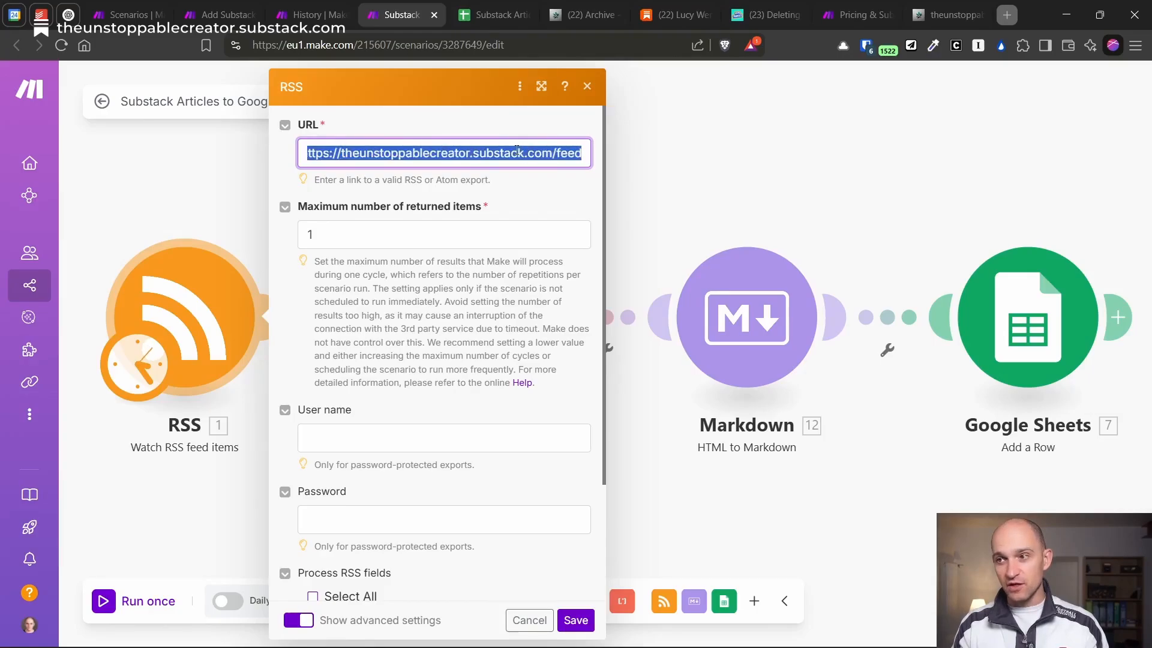
pyautogui.moveTo(554, 152); pyautogui.dragTo(253, 156)
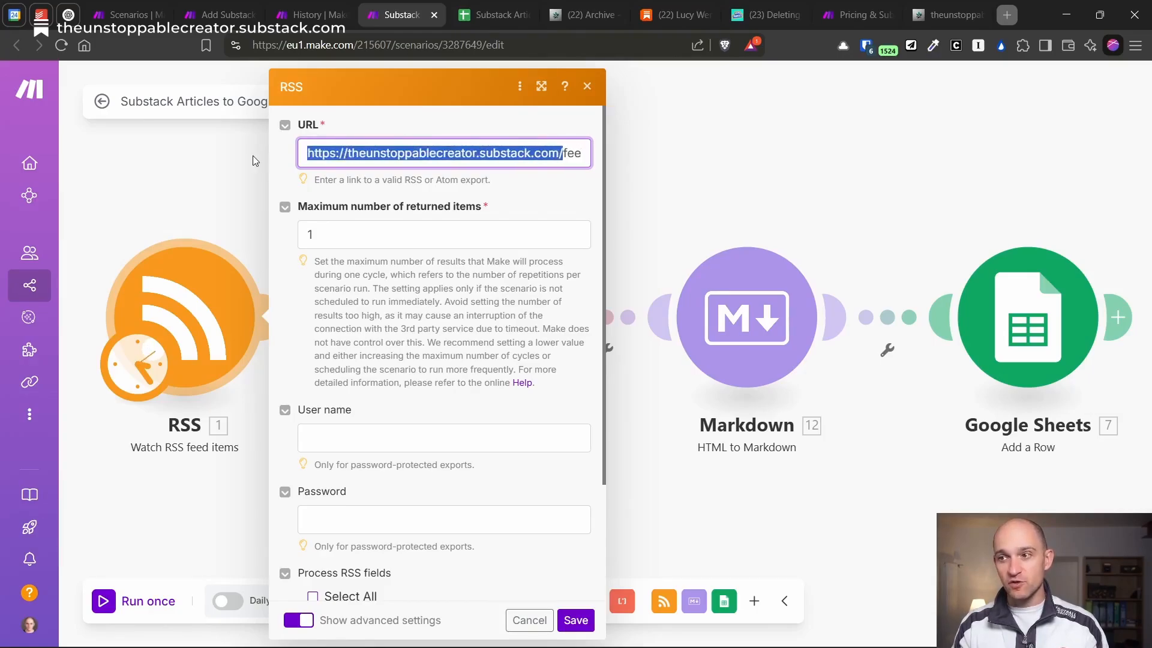
# - Copy the RSS module's feed URL, load it in a new browser tab, and examine the article items
pyautogui.tripleClick(507, 154)
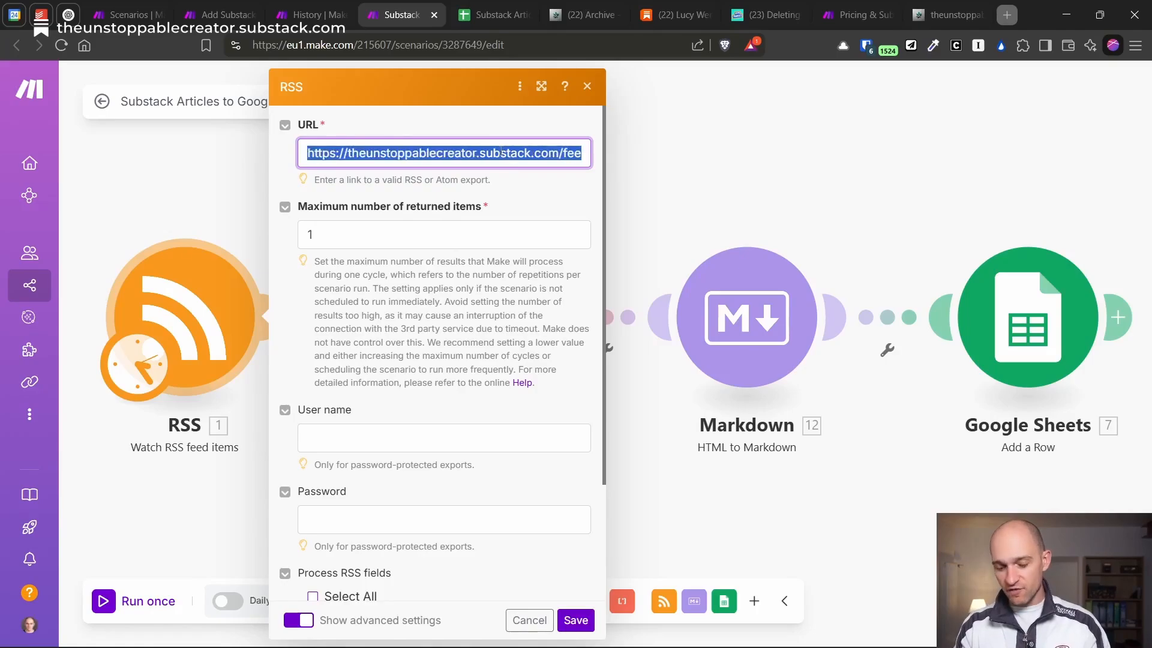
pyautogui.hotkey('ctrl', 'c')
pyautogui.hotkey('ctrl', 't')
pyautogui.hotkey('ctrl', 'v')
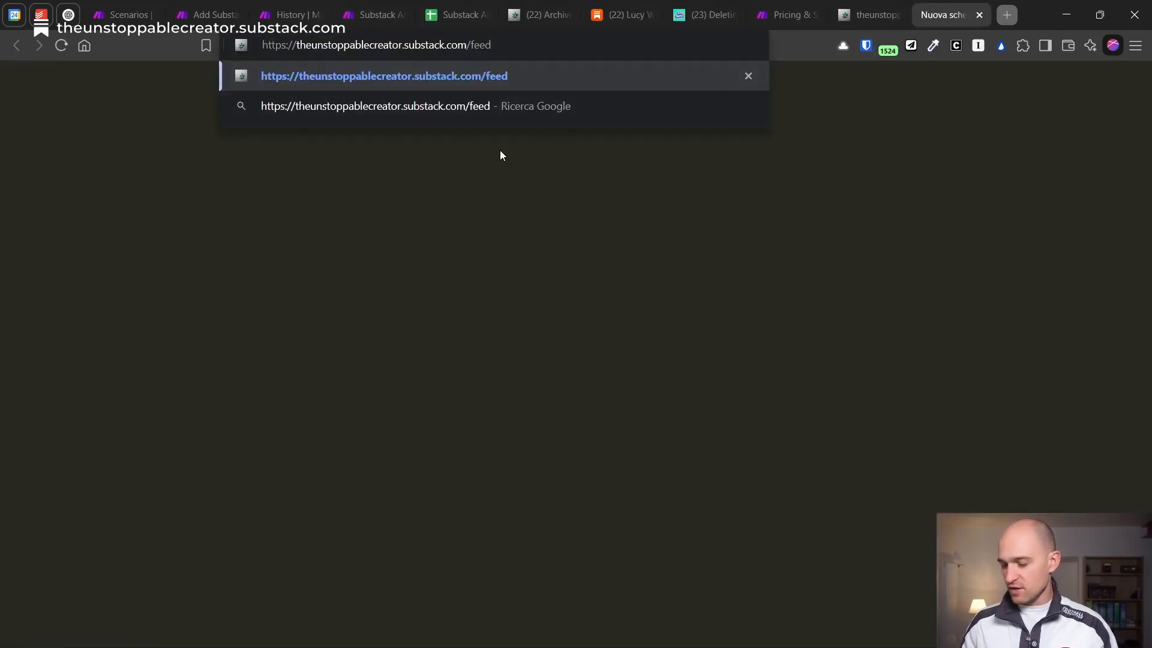
pyautogui.press('Return')
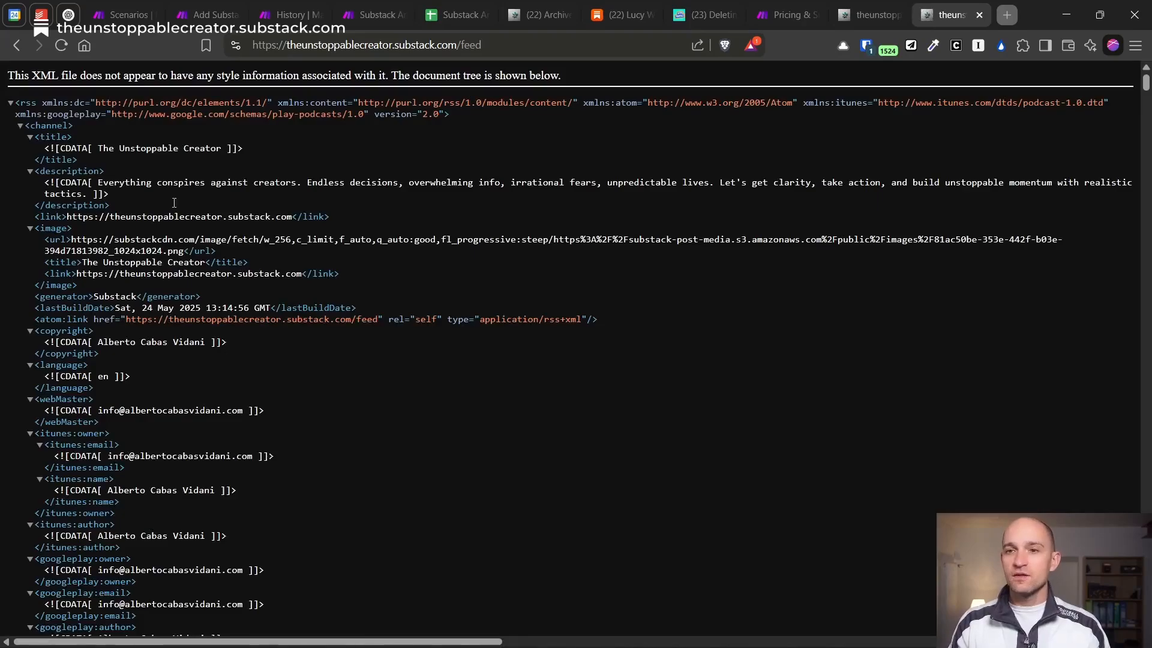
pyautogui.scroll(-5, 192, 223)
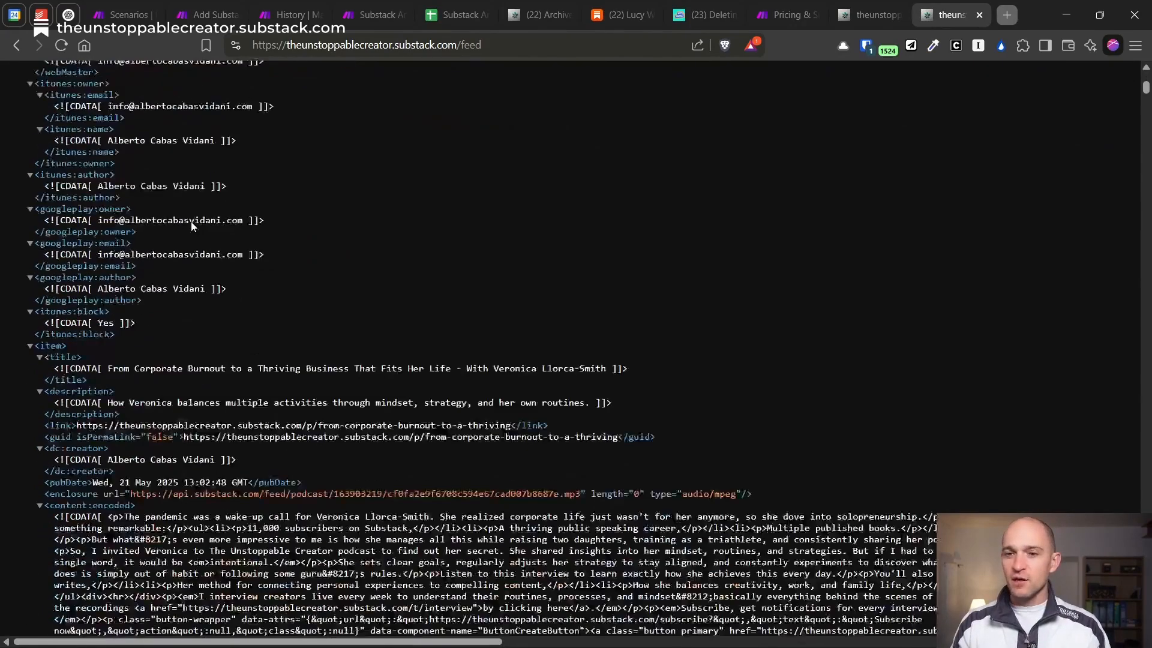
pyautogui.scroll(-3, 196, 210)
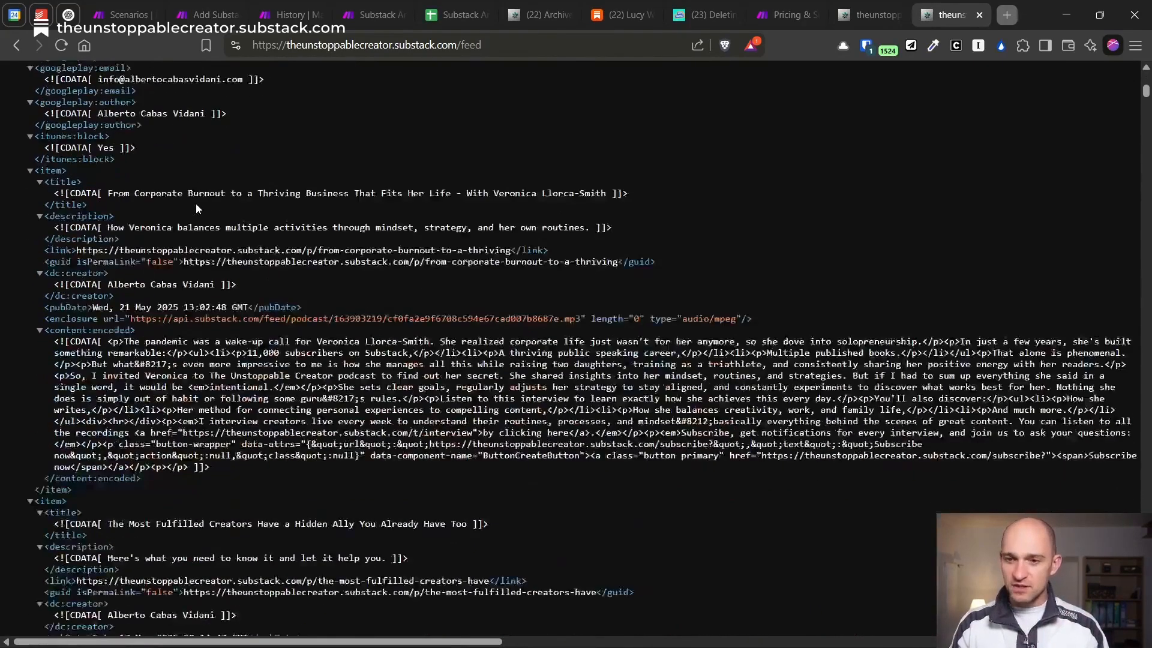
# - Examine the newest feed item by folding and unfolding it, highlighting parts of its title, description and encoded content
pyautogui.click(30, 170)
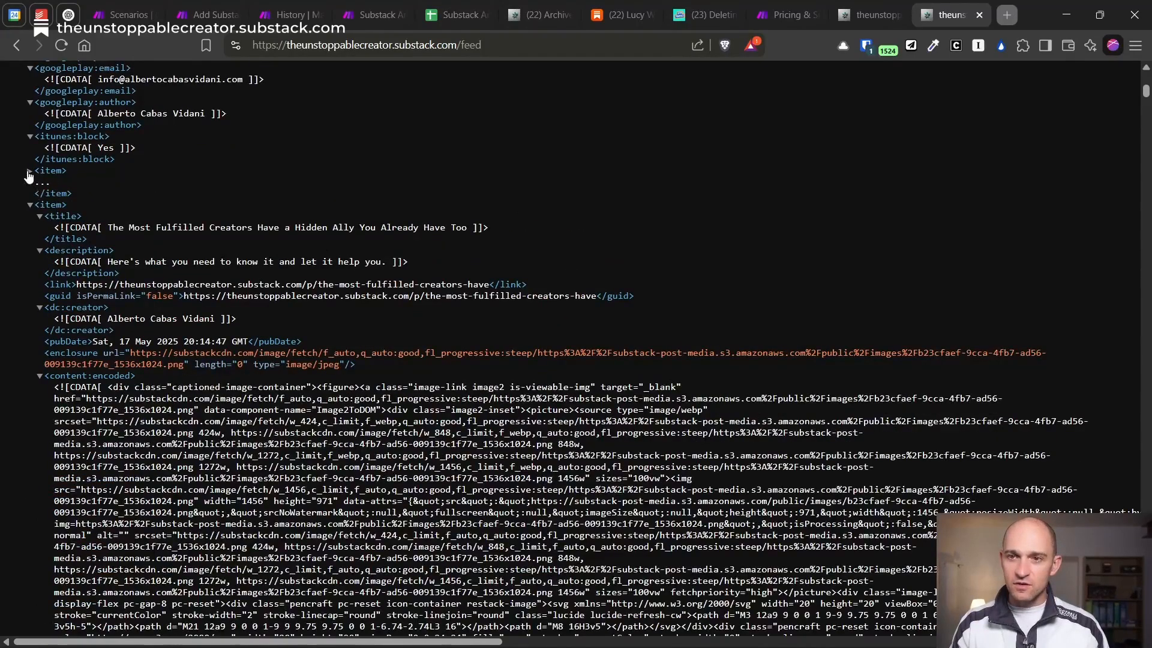
pyautogui.click(30, 171)
pyautogui.moveTo(88, 193); pyautogui.dragTo(235, 201)
pyautogui.click(160, 222)
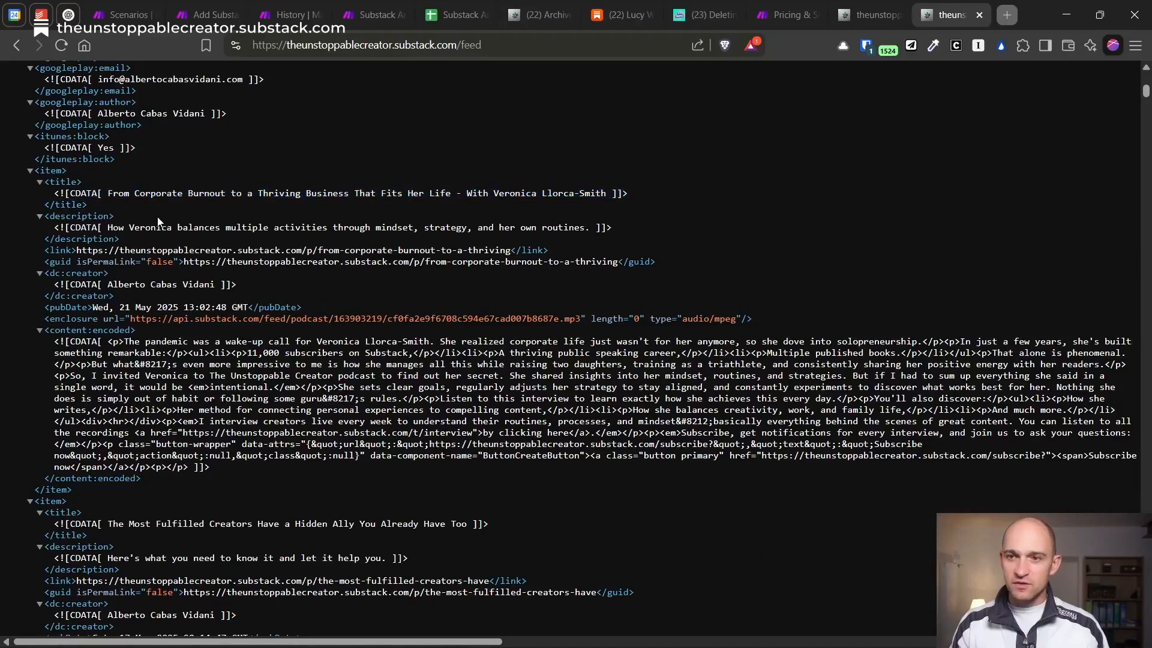
pyautogui.moveTo(129, 228); pyautogui.dragTo(198, 238)
pyautogui.moveTo(123, 354); pyautogui.dragTo(264, 376)
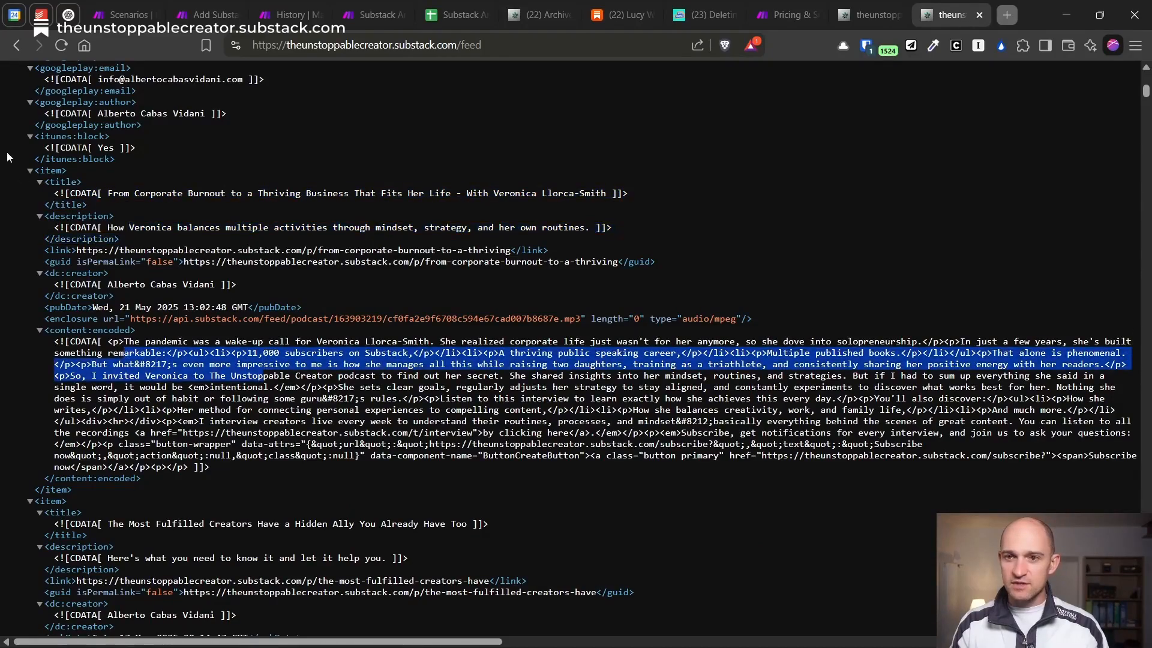
# - Collapse the newest feed item and highlight the title and encoded content of "The Most Fulfilled Creators Have a Hidden Ally" article
pyautogui.click(27, 169)
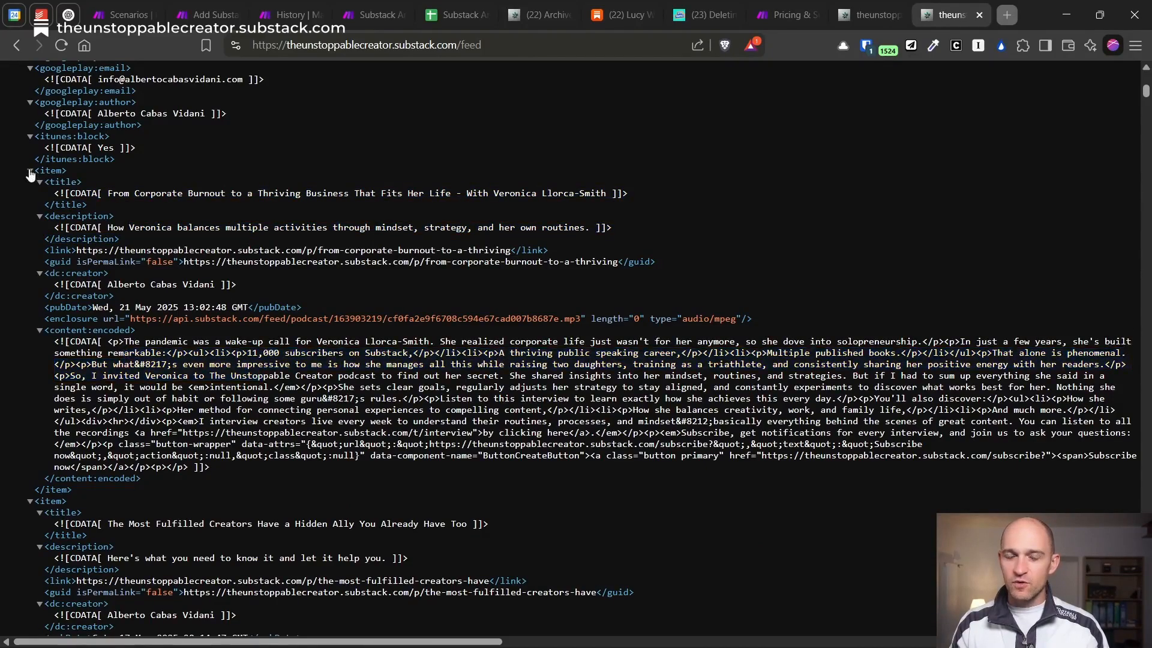
pyautogui.click(30, 172)
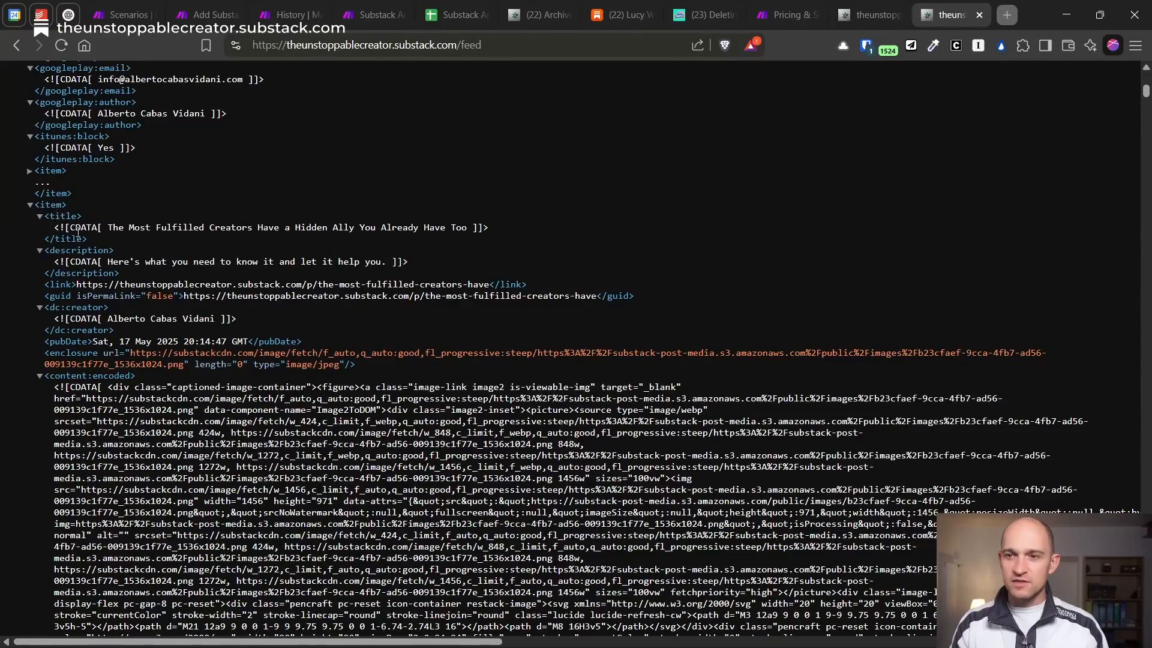
pyautogui.moveTo(74, 228); pyautogui.dragTo(276, 228)
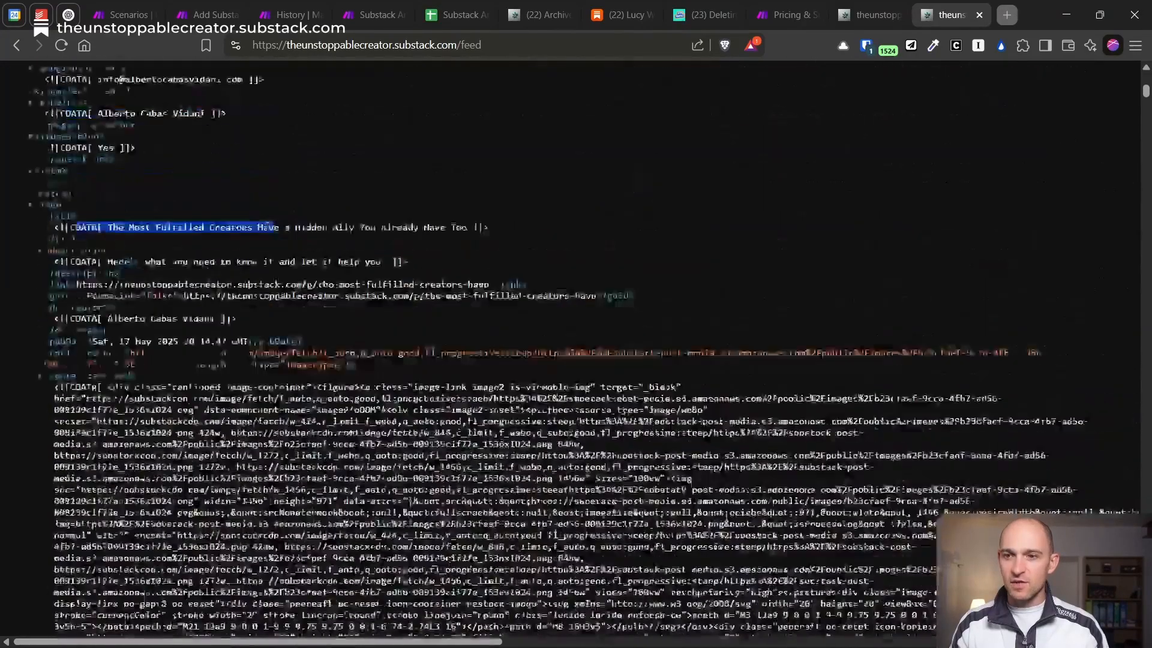
pyautogui.scroll(-3, 237, 371)
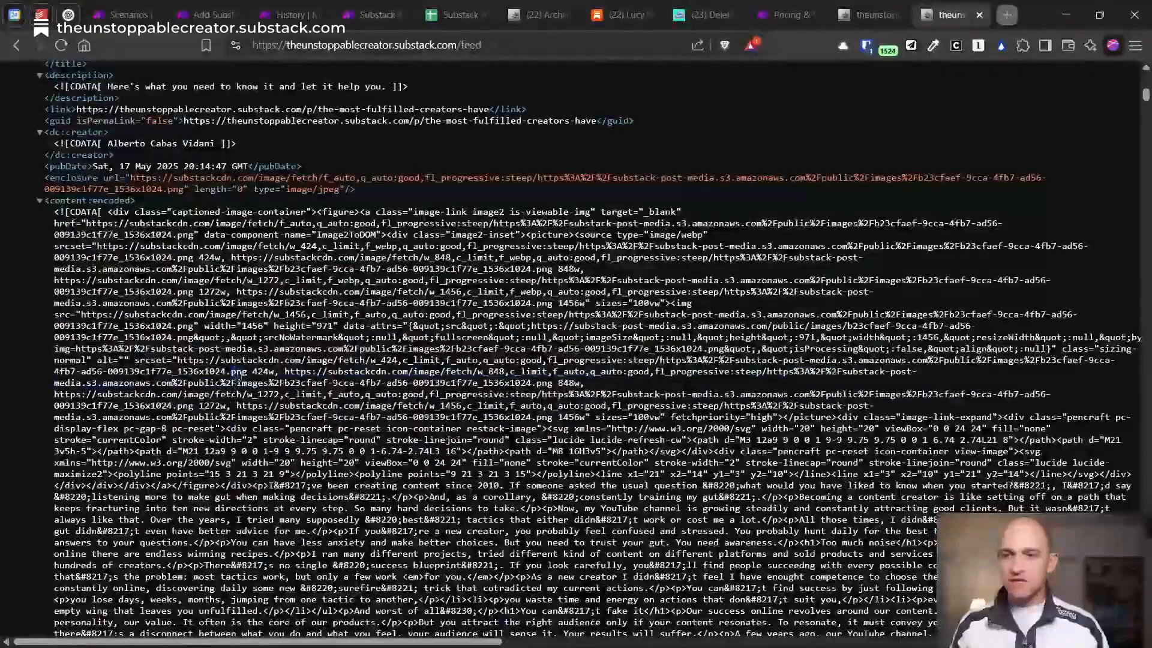
pyautogui.moveTo(231, 372)
pyautogui.mouseDown()
pyautogui.moveTo(880, 427)
pyautogui.moveTo(343, 438)
pyautogui.mouseUp()
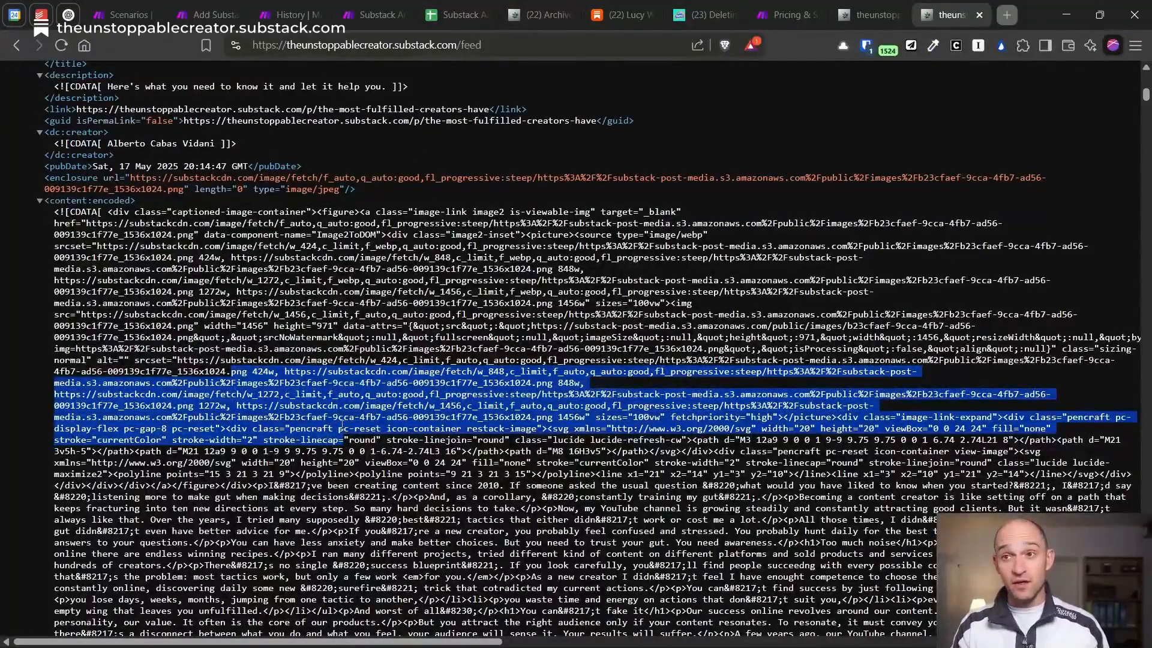
# - Close the RSS module's settings in the scenario, and review the Title, Date, URL and HTML entries in the Substack Articles Archive spreadsheet
pyautogui.click(373, 14)
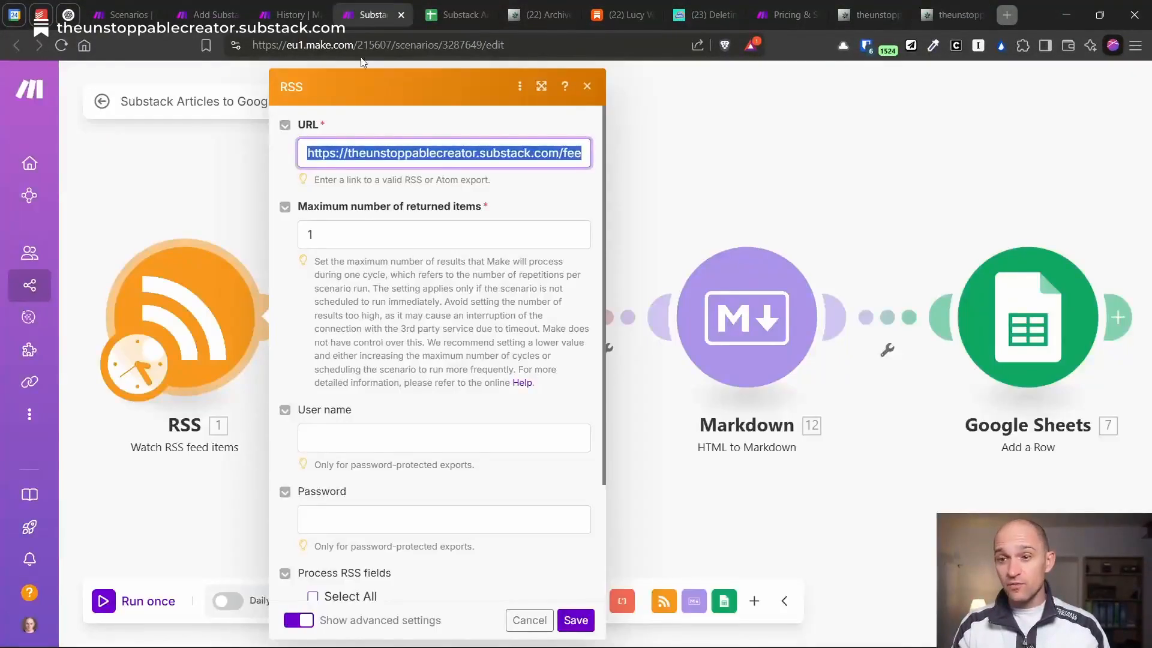
pyautogui.click(187, 186)
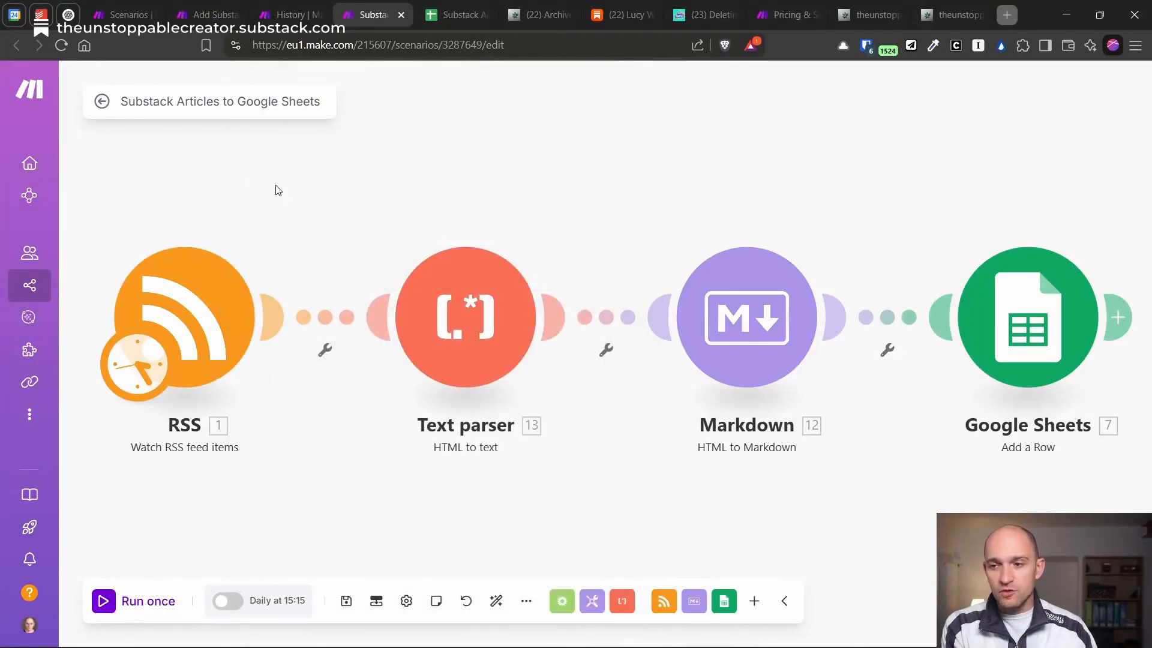
pyautogui.click(456, 15)
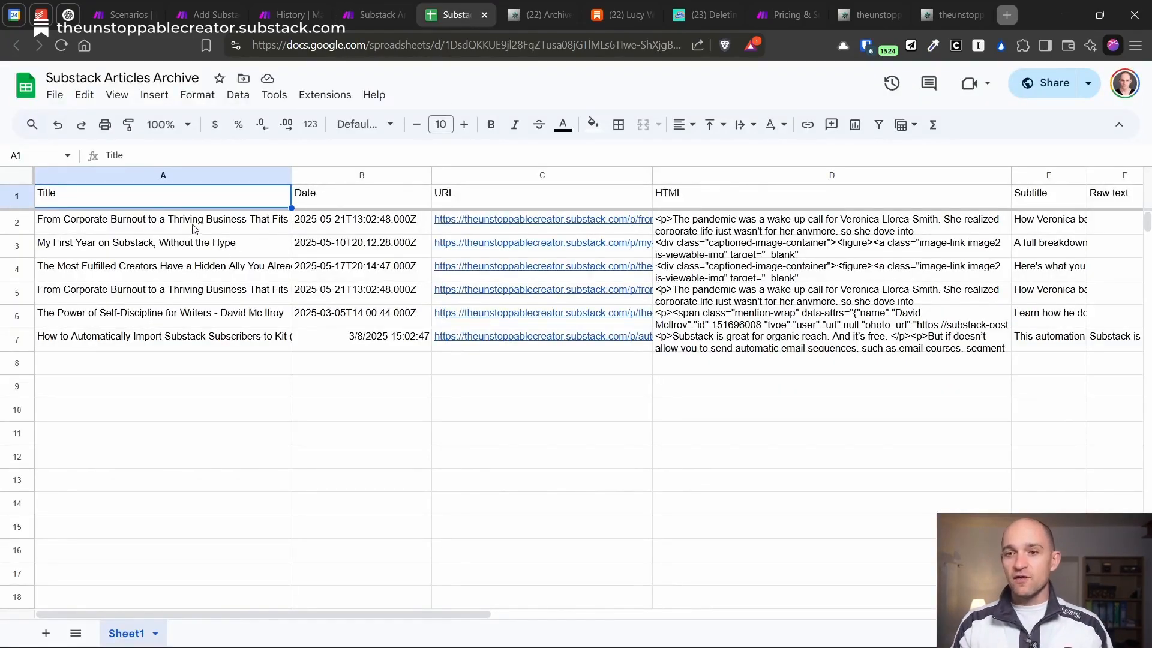
pyautogui.click(68, 221)
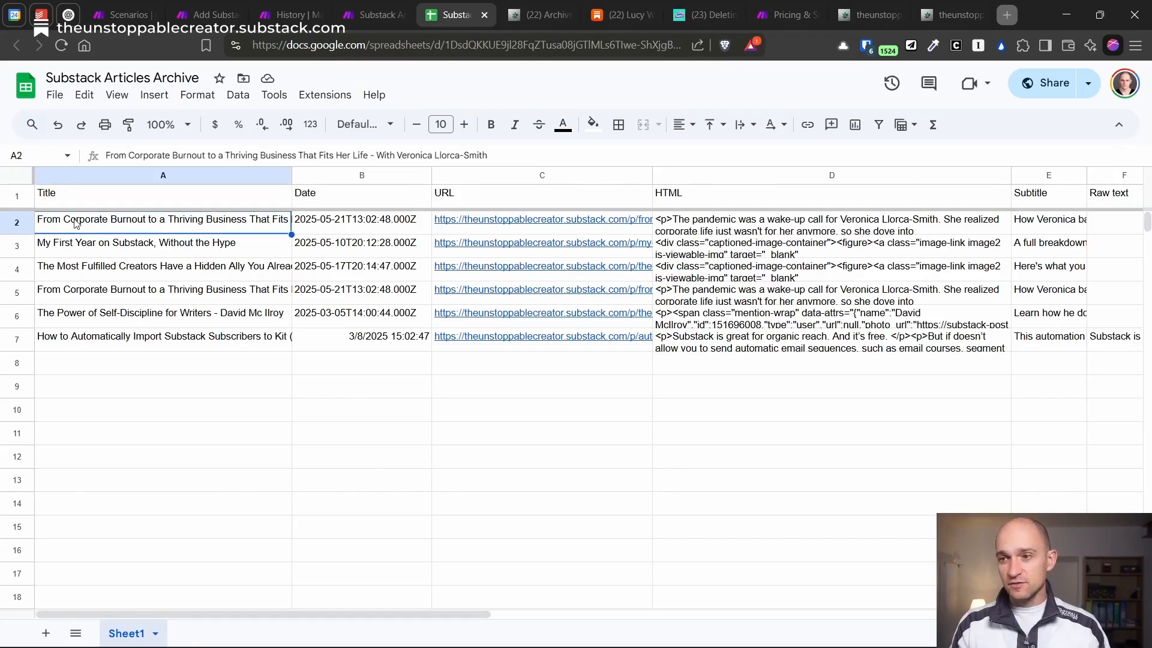
pyautogui.click(357, 223)
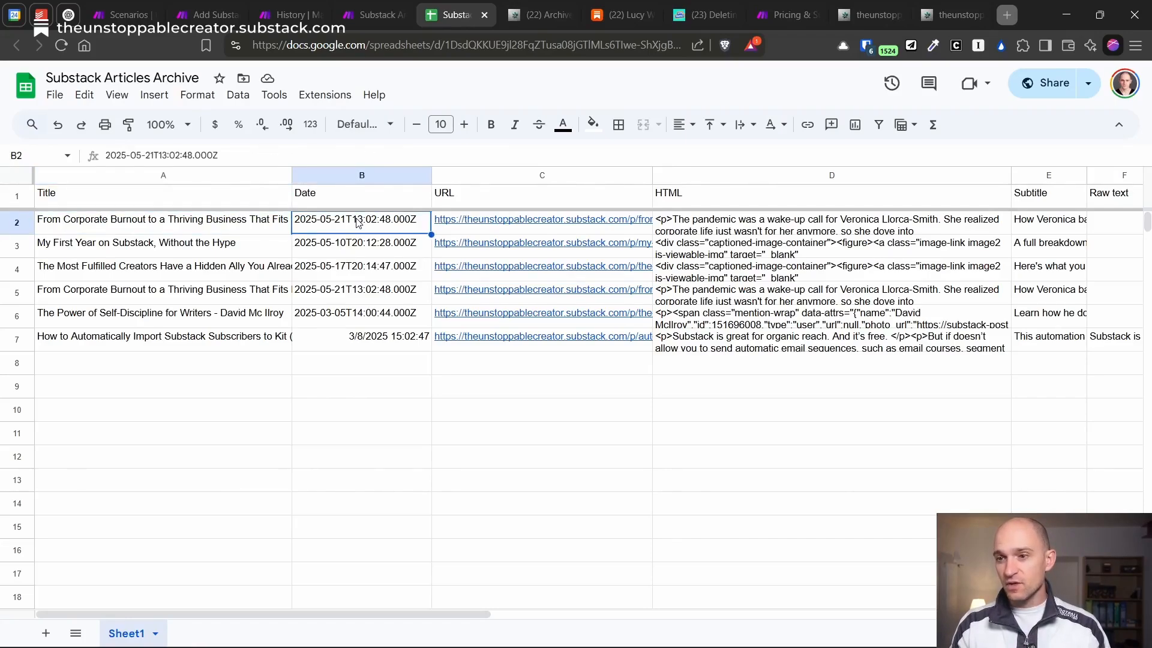
pyautogui.click(346, 331)
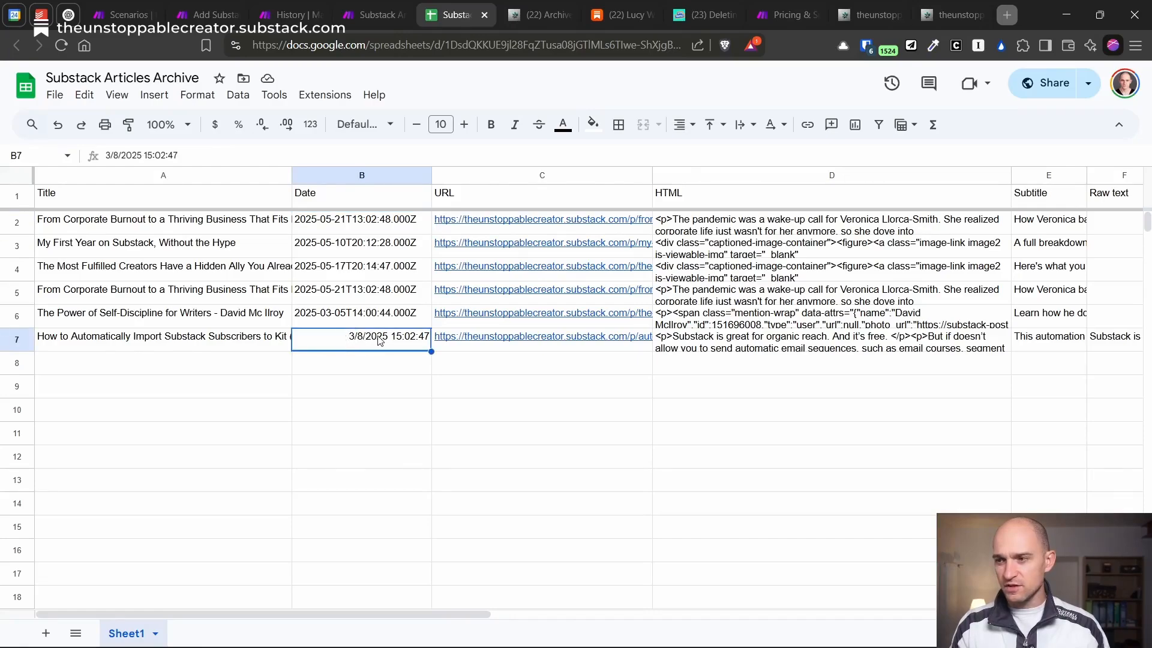
pyautogui.moveTo(517, 232)
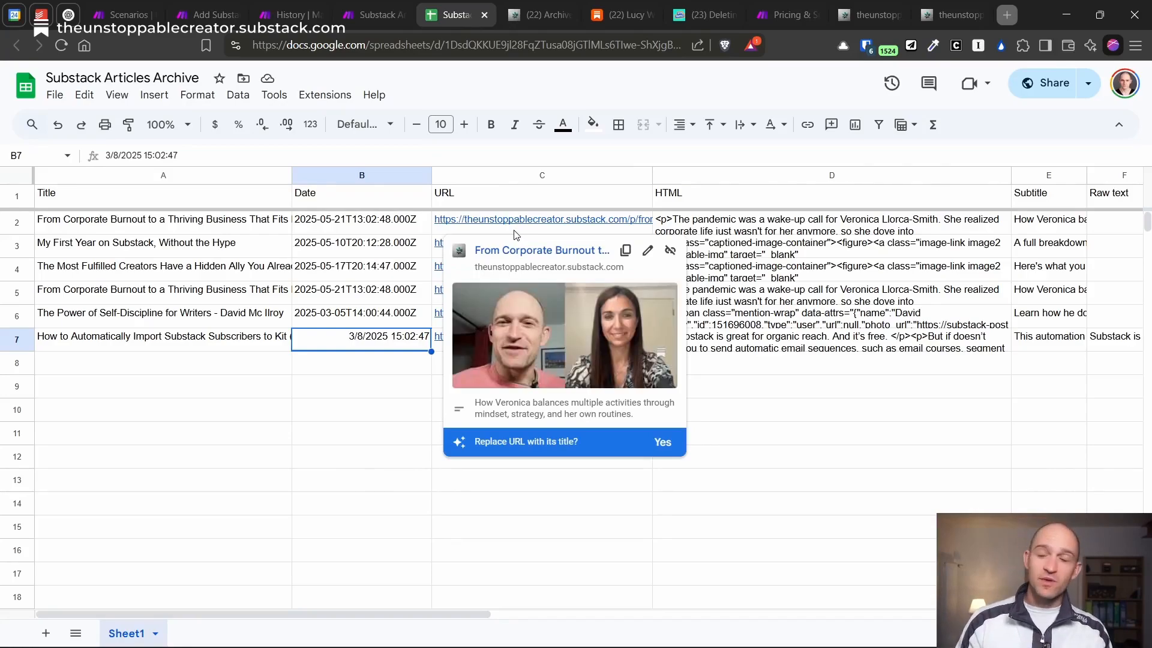
pyautogui.click(727, 231)
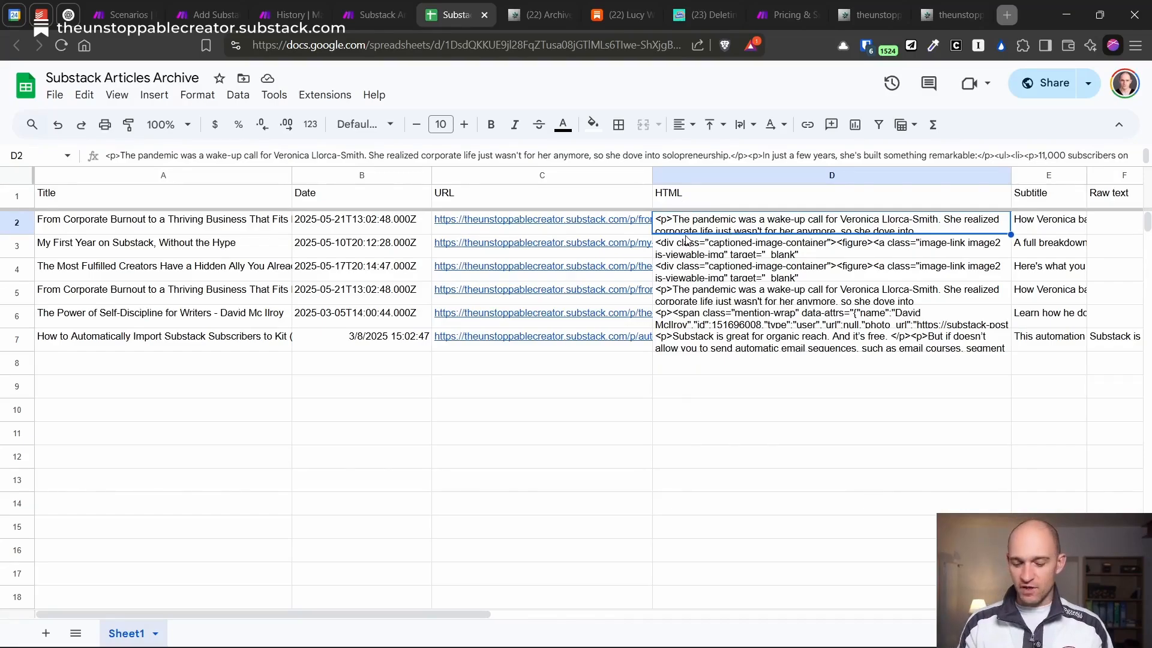
# - Widen the Raw text column and inspect the Raw text and Markdown cells of the article in row 7
pyautogui.hscroll(5, 693, 234)
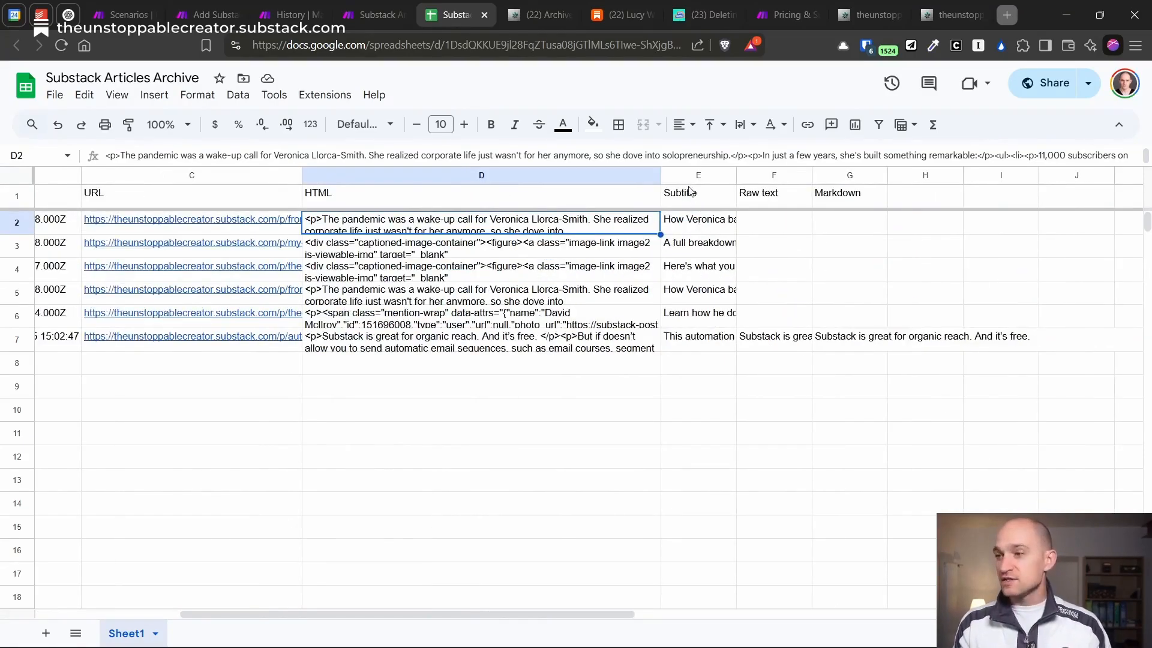
pyautogui.click(778, 348)
pyautogui.click(834, 342)
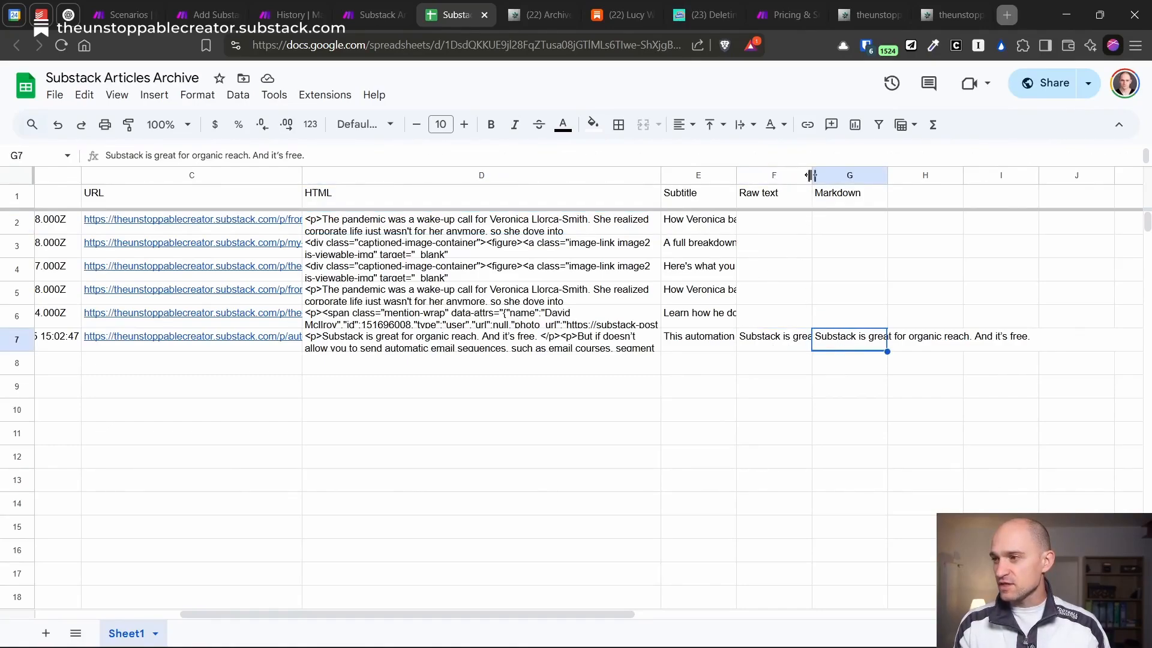
pyautogui.moveTo(812, 175); pyautogui.dragTo(919, 174)
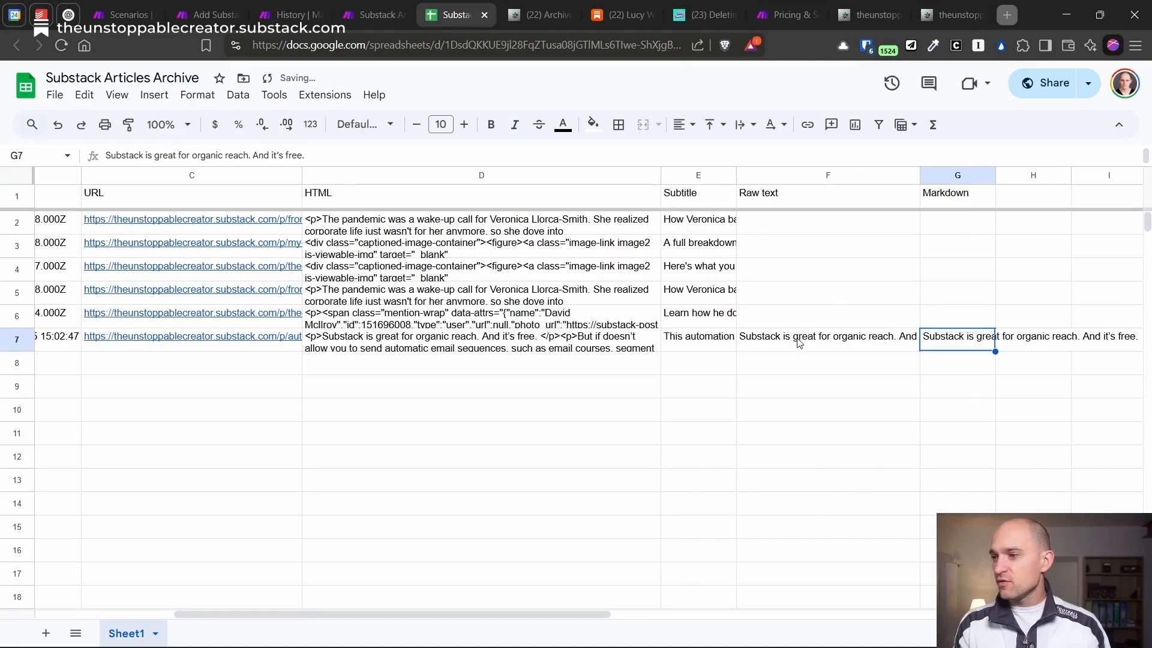
pyautogui.click(799, 343)
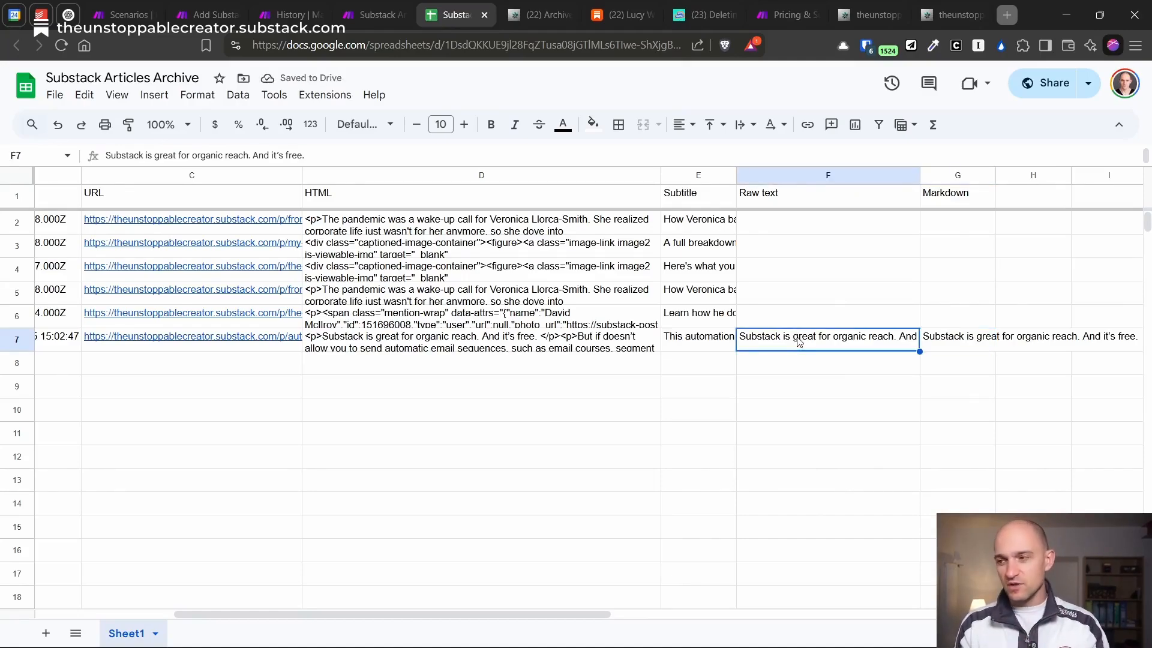
pyautogui.click(933, 346)
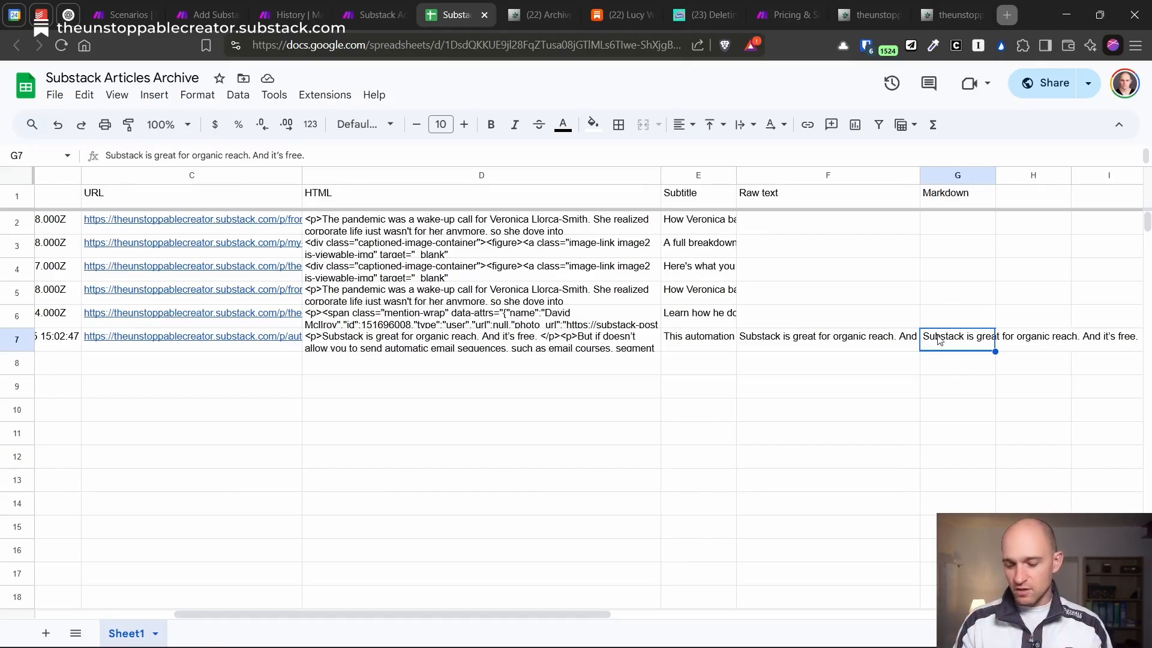
# - Select the article title in row 7 and compare the archive spreadsheet with the Make scenario, ending on the scenario diagram
pyautogui.hscroll(5, 944, 345)
pyautogui.hscroll(-6, 945, 348)
pyautogui.hscroll(-2, 944, 348)
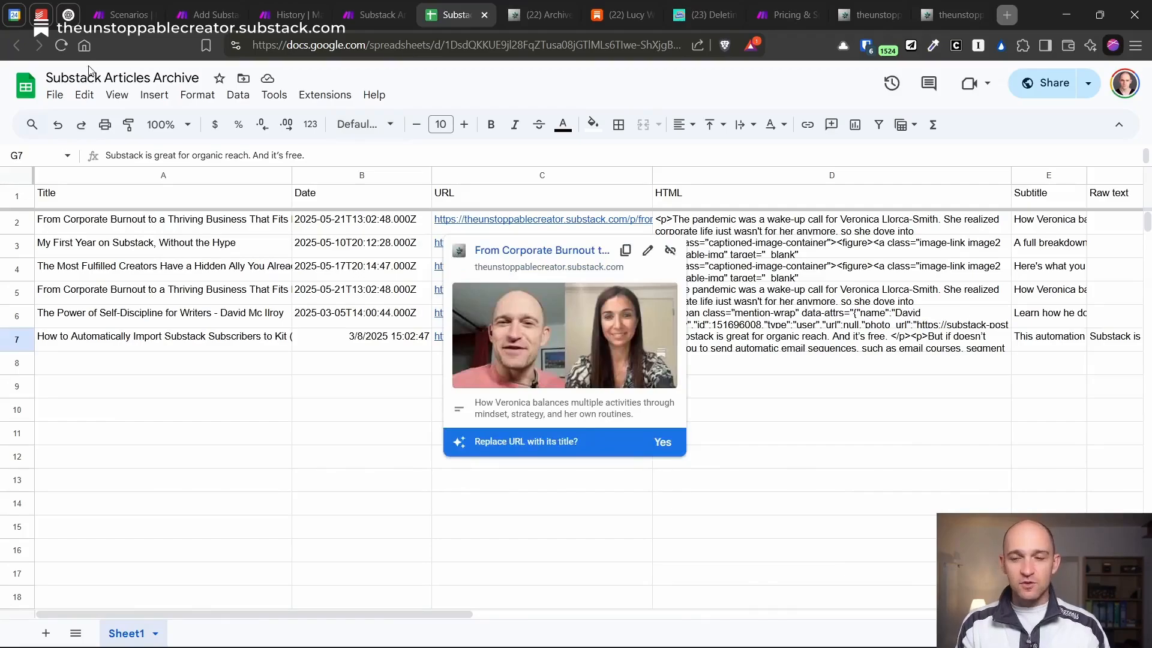
pyautogui.click(90, 343)
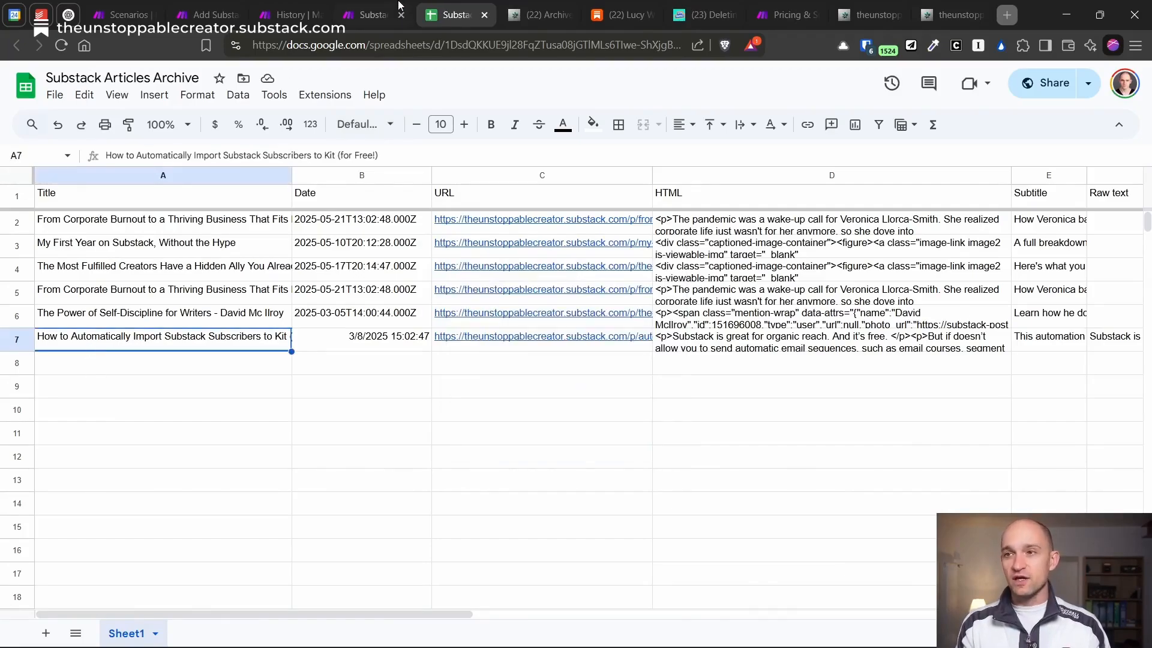
pyautogui.click(379, 7)
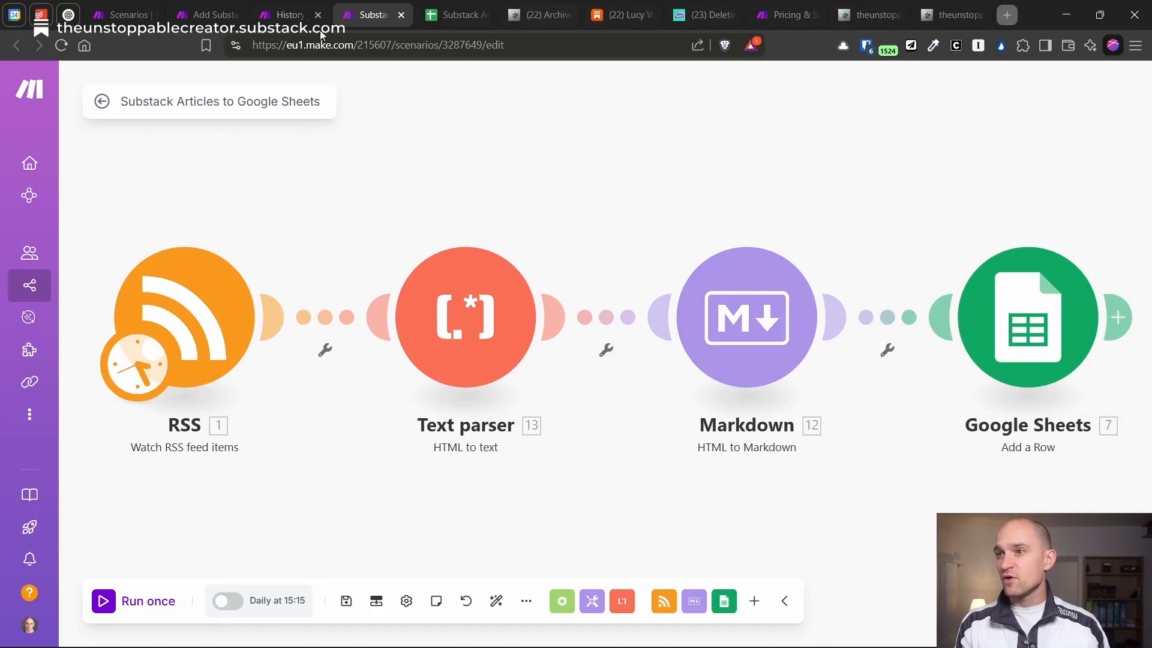
pyautogui.click(460, 20)
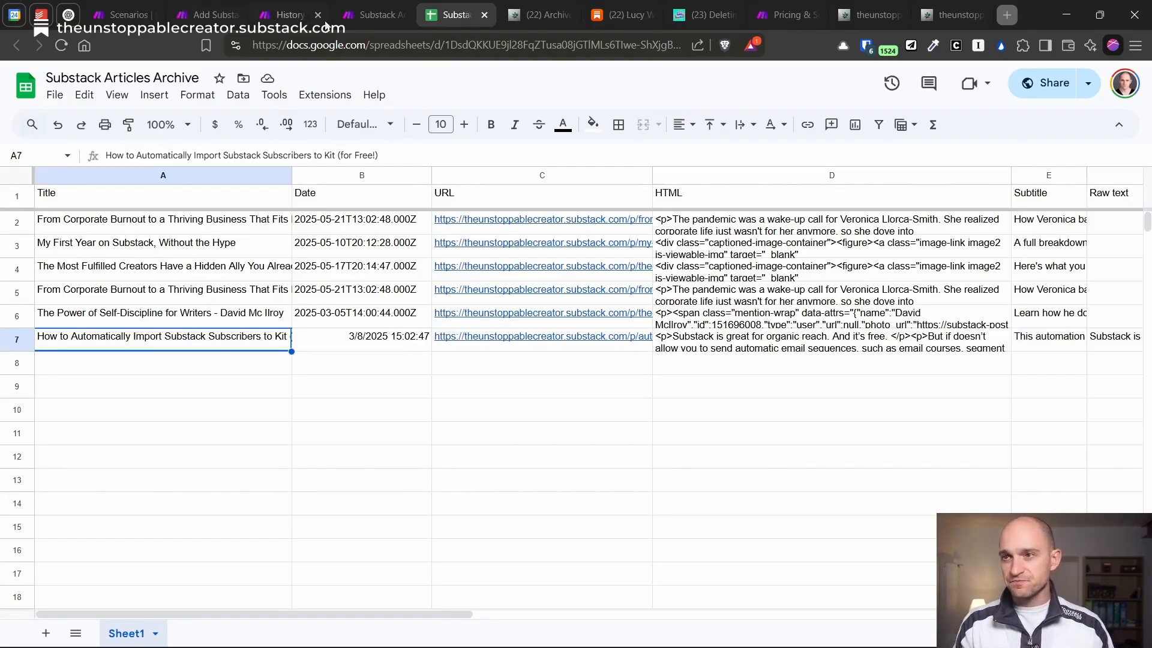
pyautogui.click(375, 15)
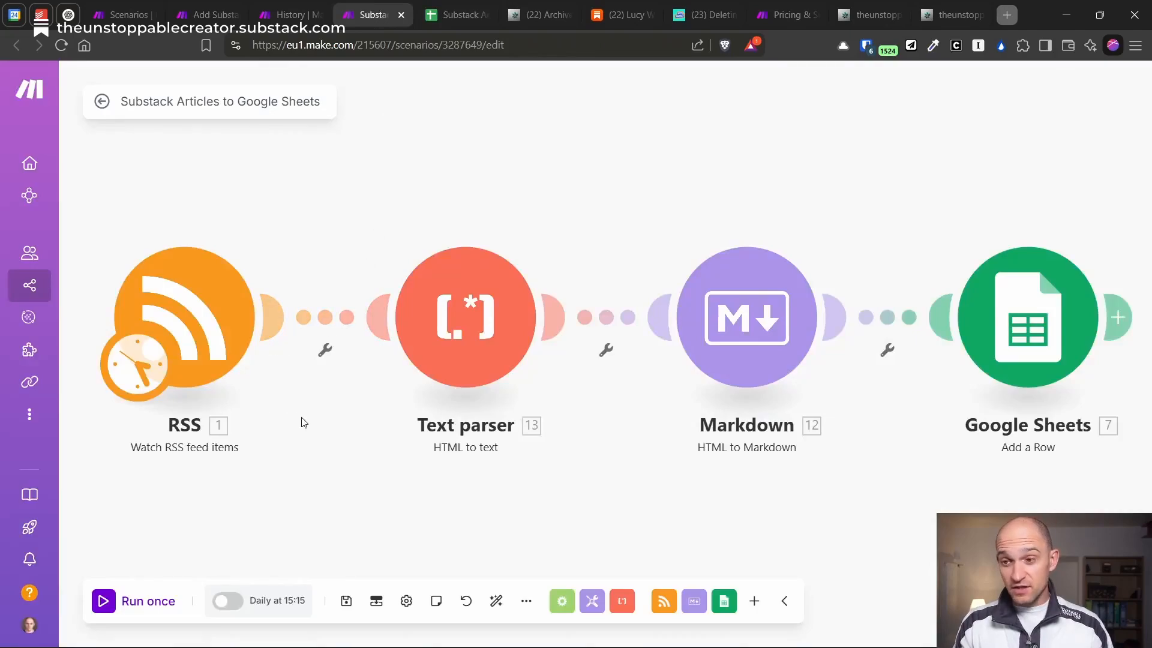
# - Review the RSS module's settings and the scenario's daily run time, closing both dialogs without changes
pyautogui.click(206, 305)
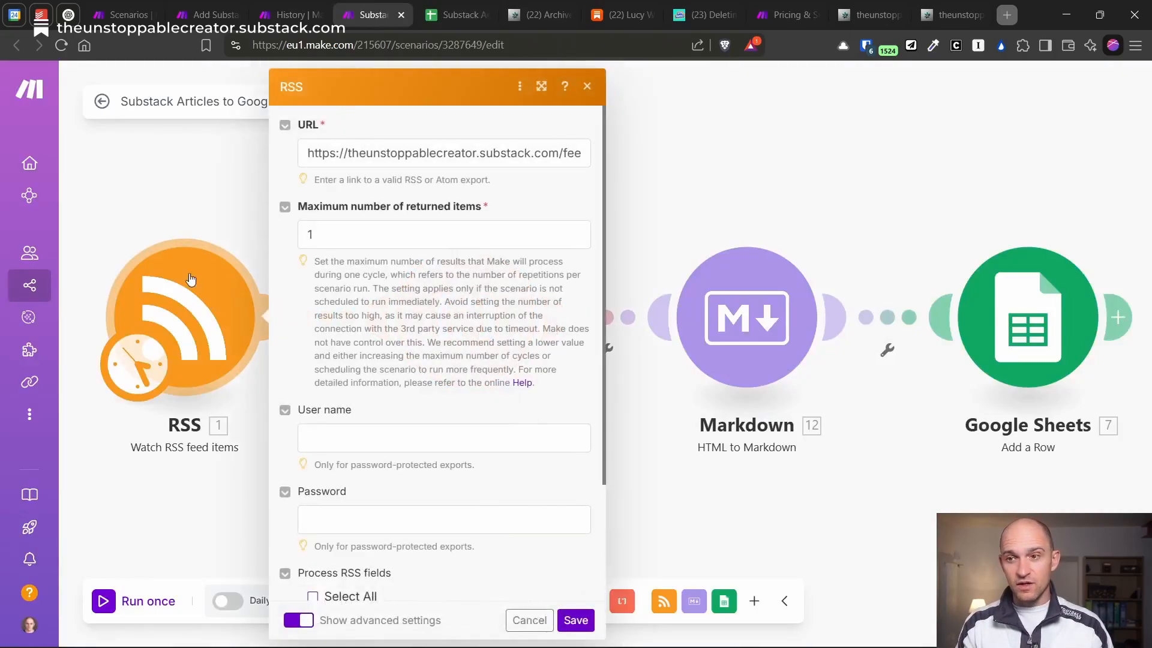
pyautogui.click(783, 186)
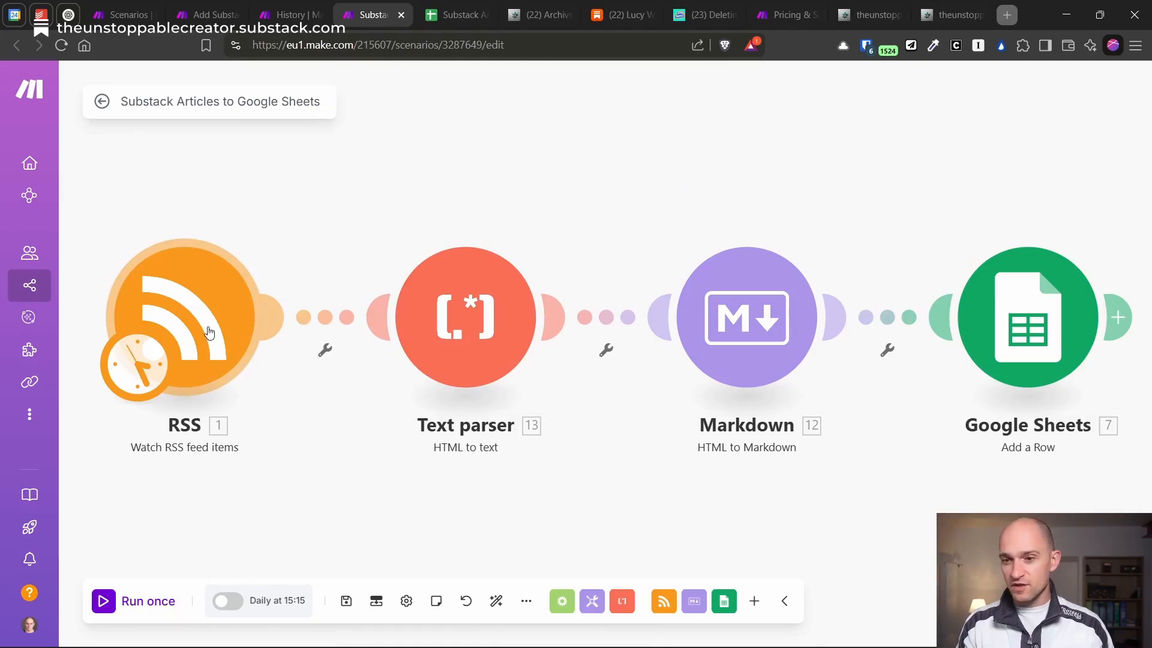
pyautogui.click(132, 373)
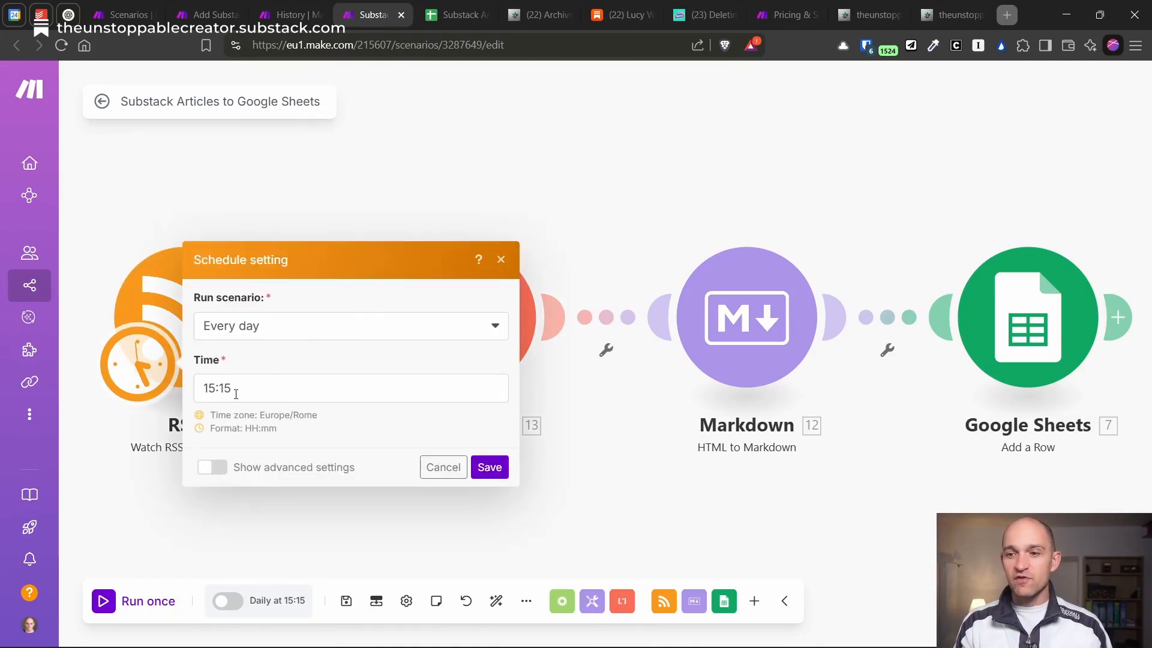
pyautogui.click(202, 387)
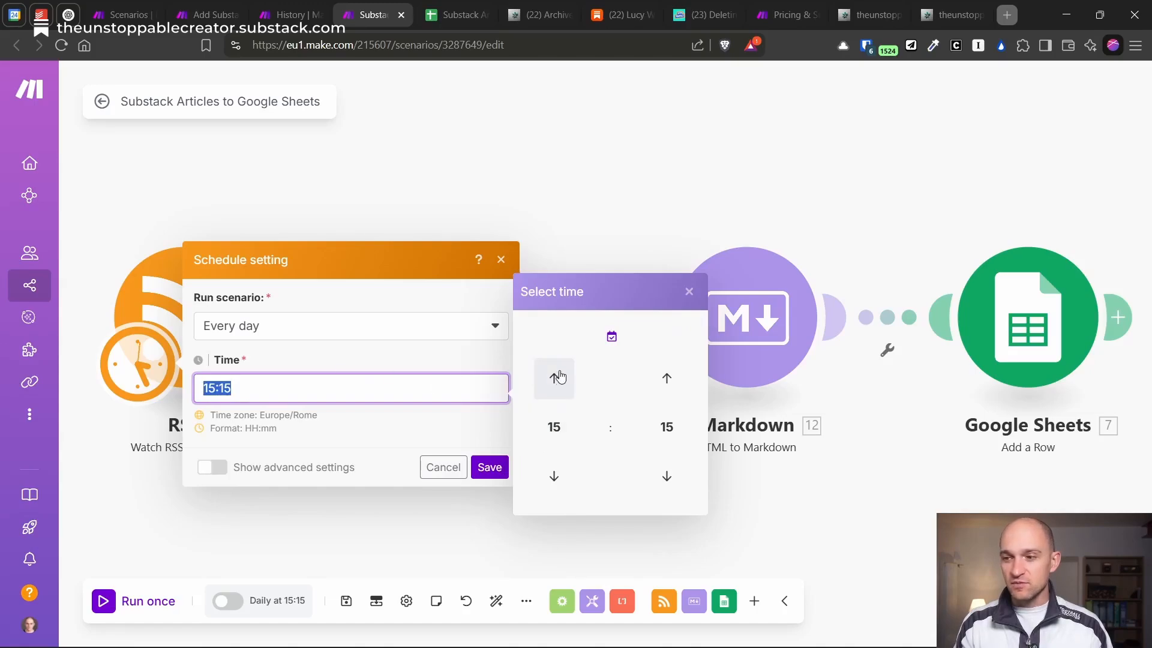
pyautogui.click(530, 221)
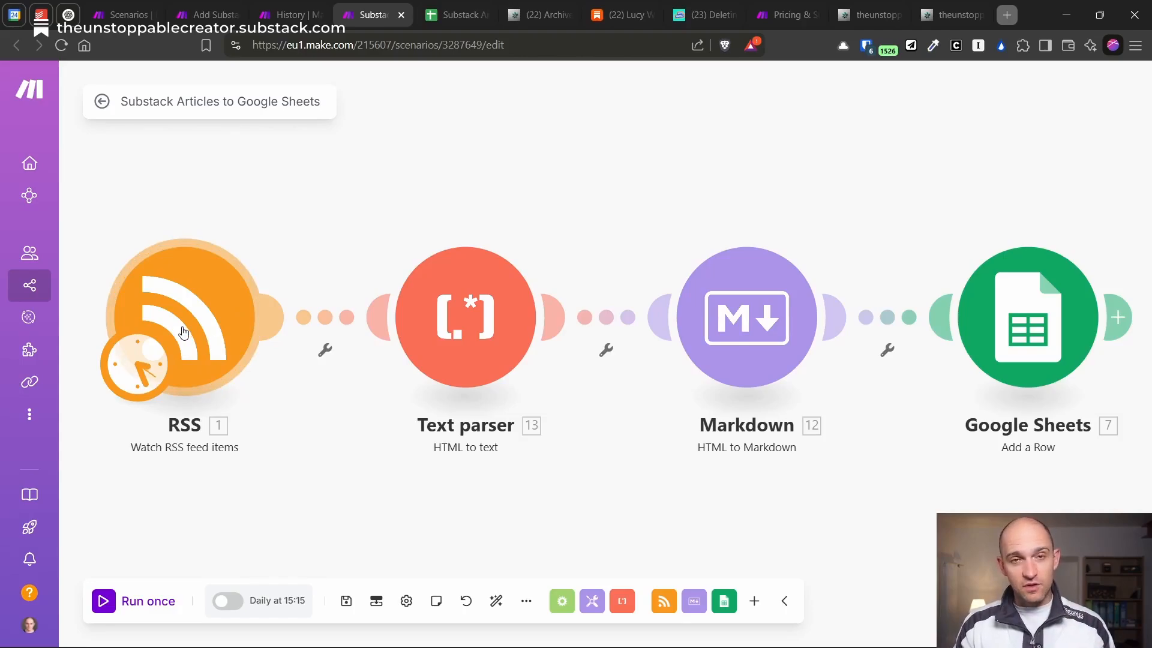
# - Inspect the HTML input mapping in the Text parser module, and open the Markdown module's settings to check its mapping
pyautogui.click(422, 333)
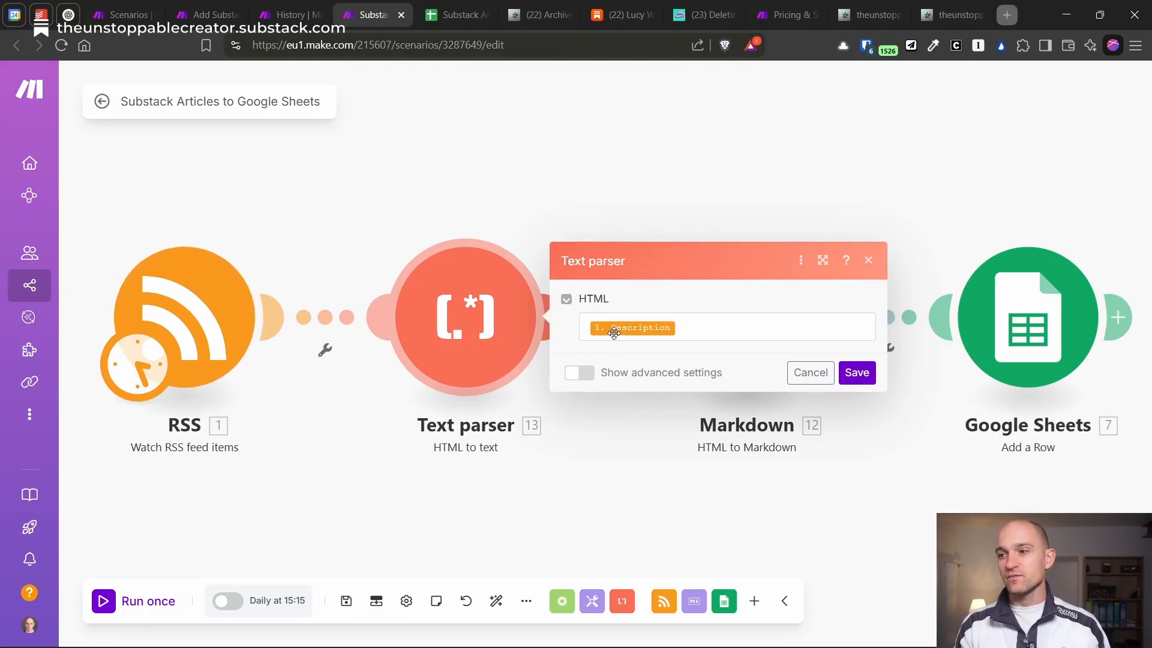
pyautogui.moveTo(610, 329)
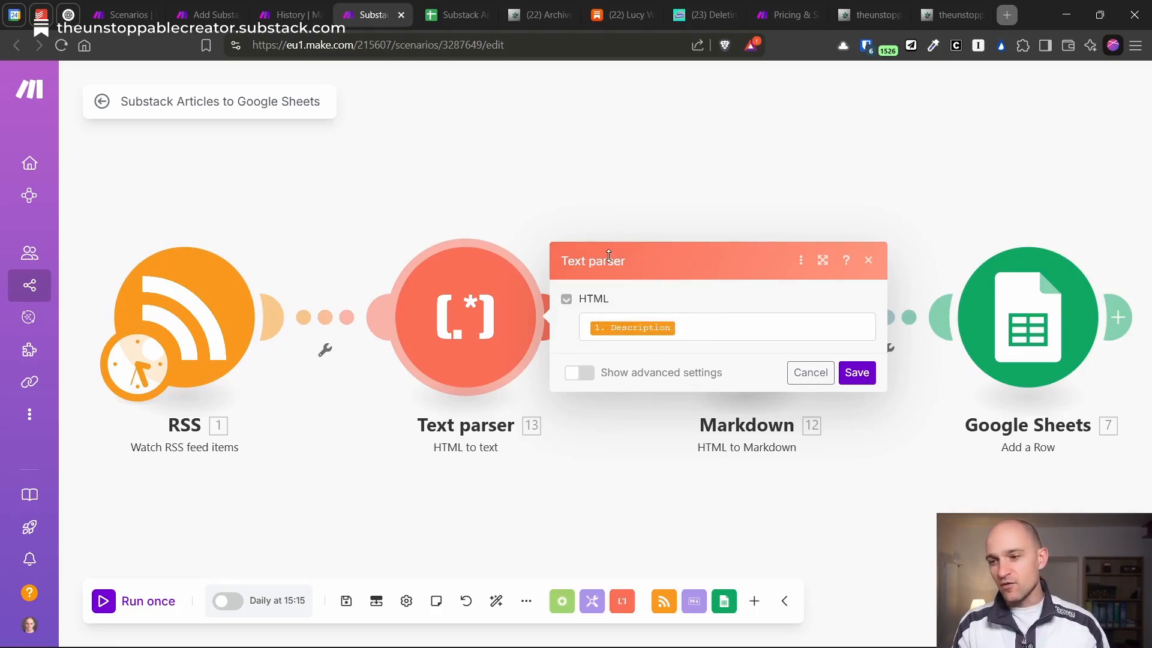
pyautogui.click(585, 231)
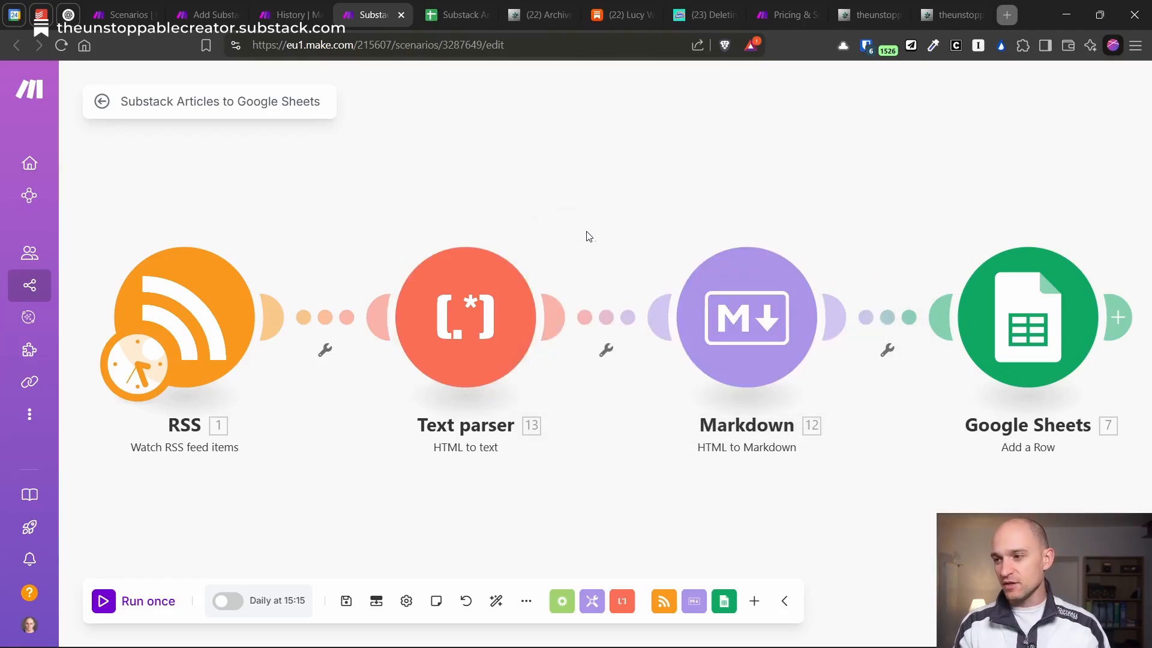
pyautogui.click(739, 361)
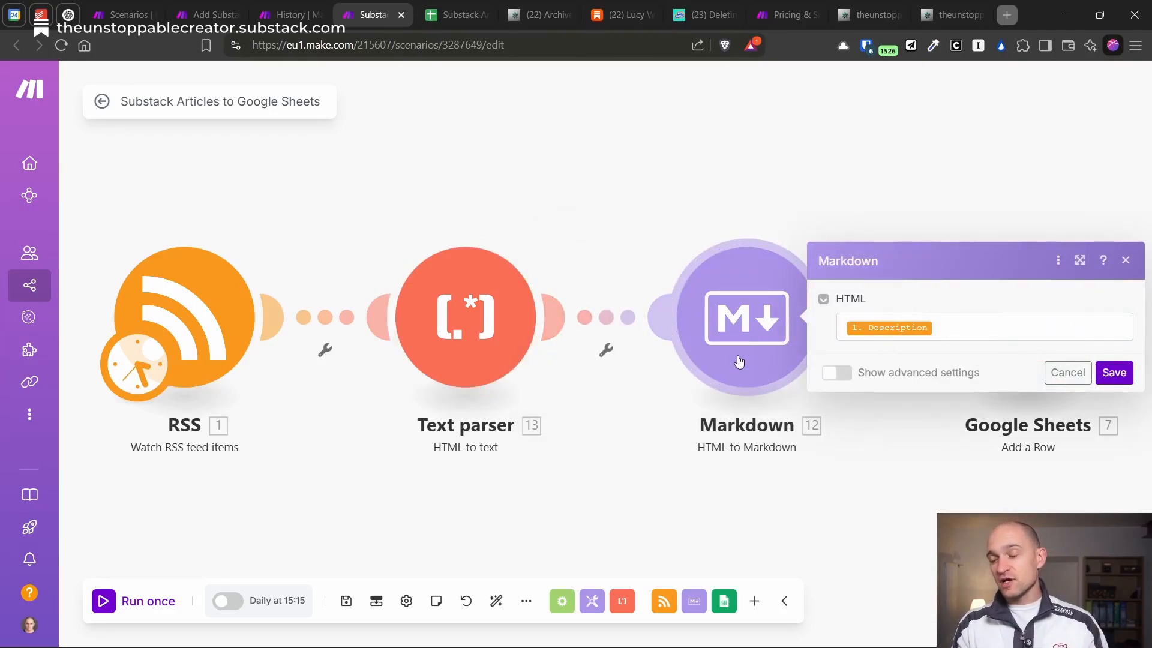
# - Check the HTML mapping in the Markdown module, close it, and open the column values of the Google Sheets module
pyautogui.click(963, 329)
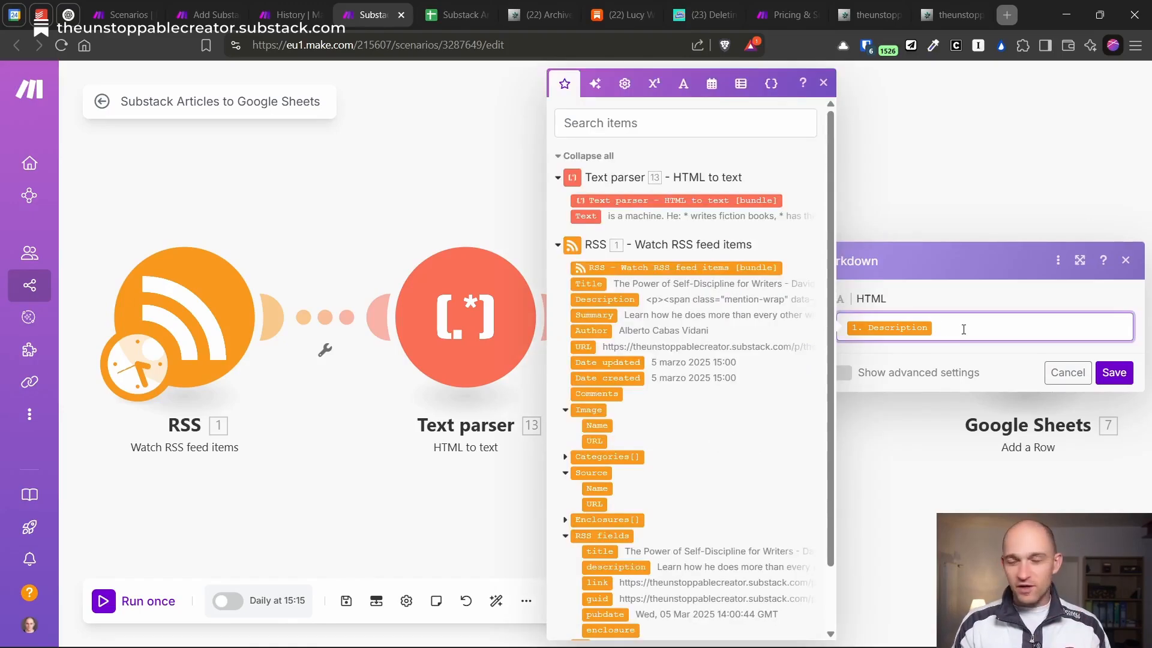
pyautogui.click(869, 186)
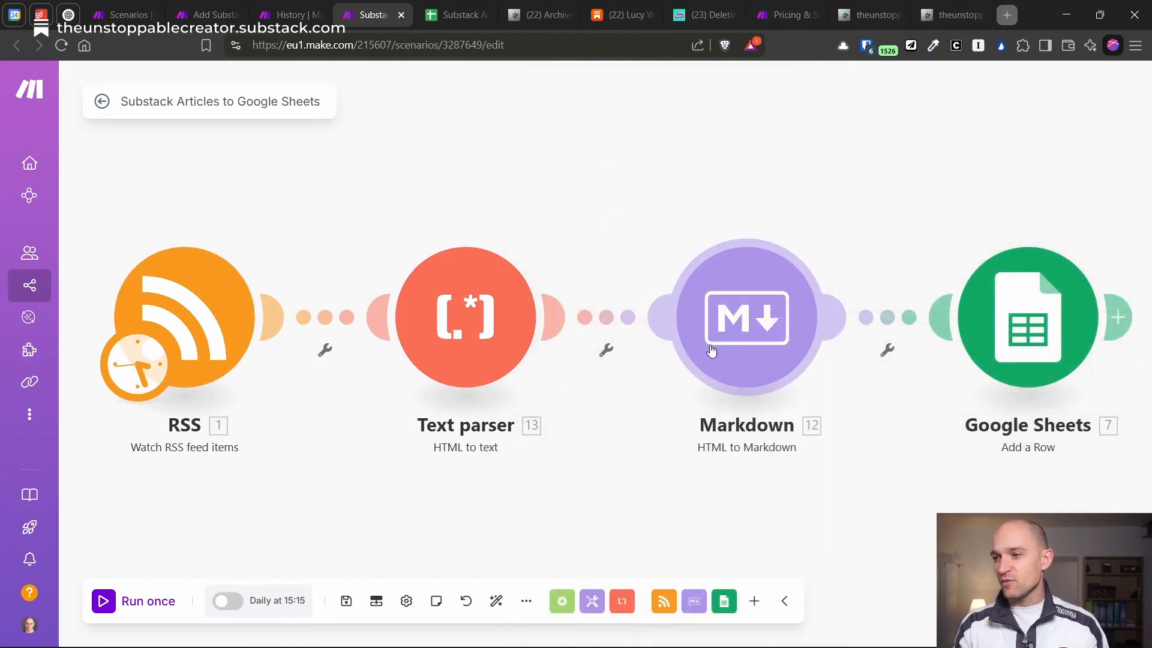
pyautogui.click(1021, 323)
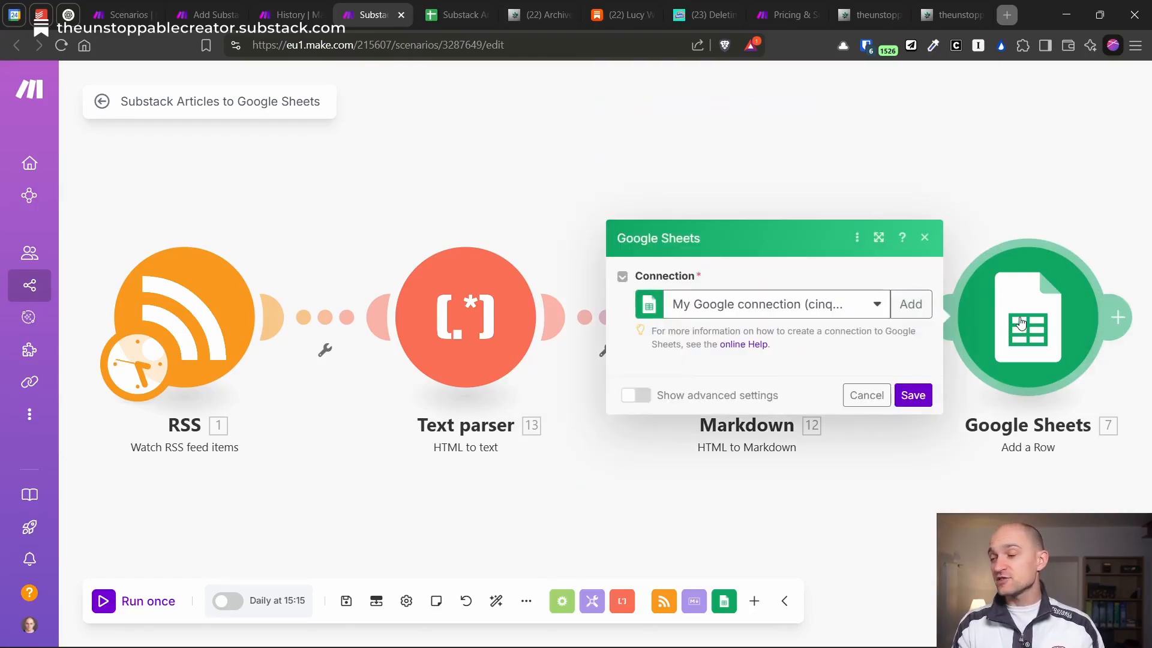
pyautogui.scroll(-6, 771, 312)
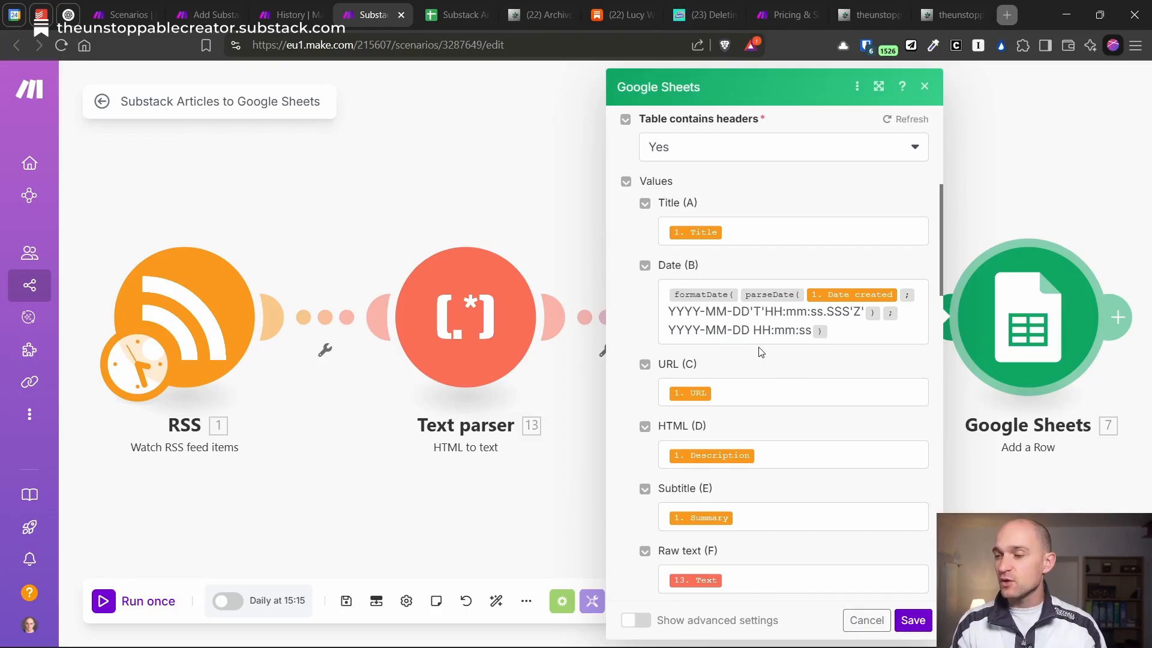
# - Review the Title, Date and URL column mappings in the Google Sheets module, including the whole formatDate/parseDate formula
pyautogui.click(735, 234)
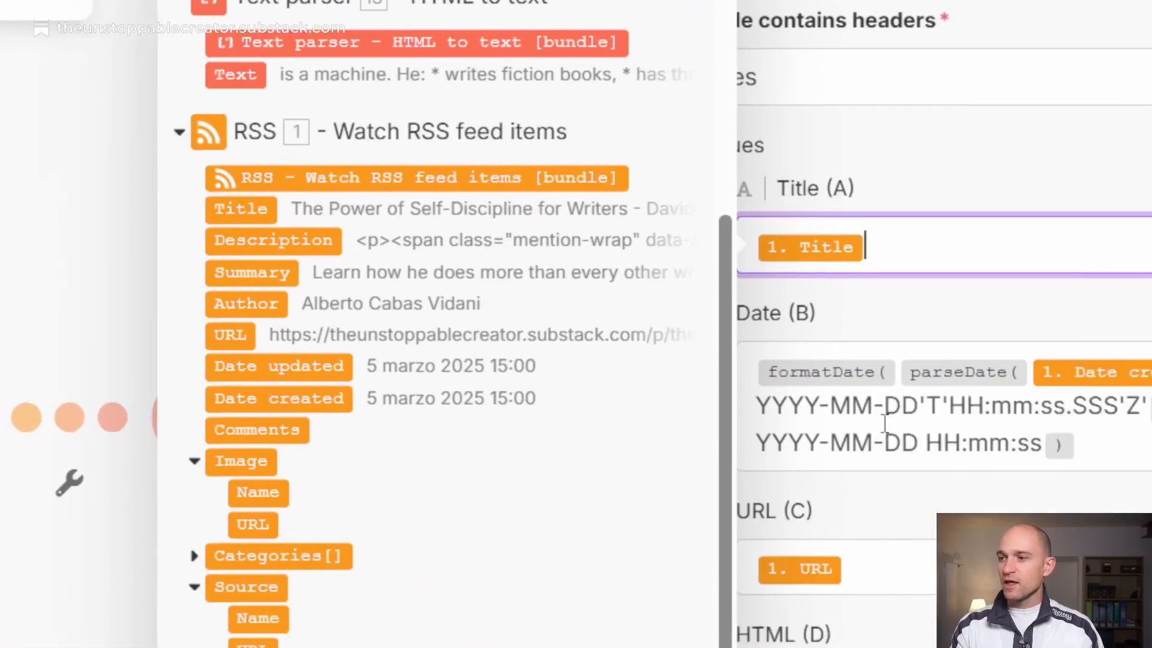
pyautogui.click(885, 423)
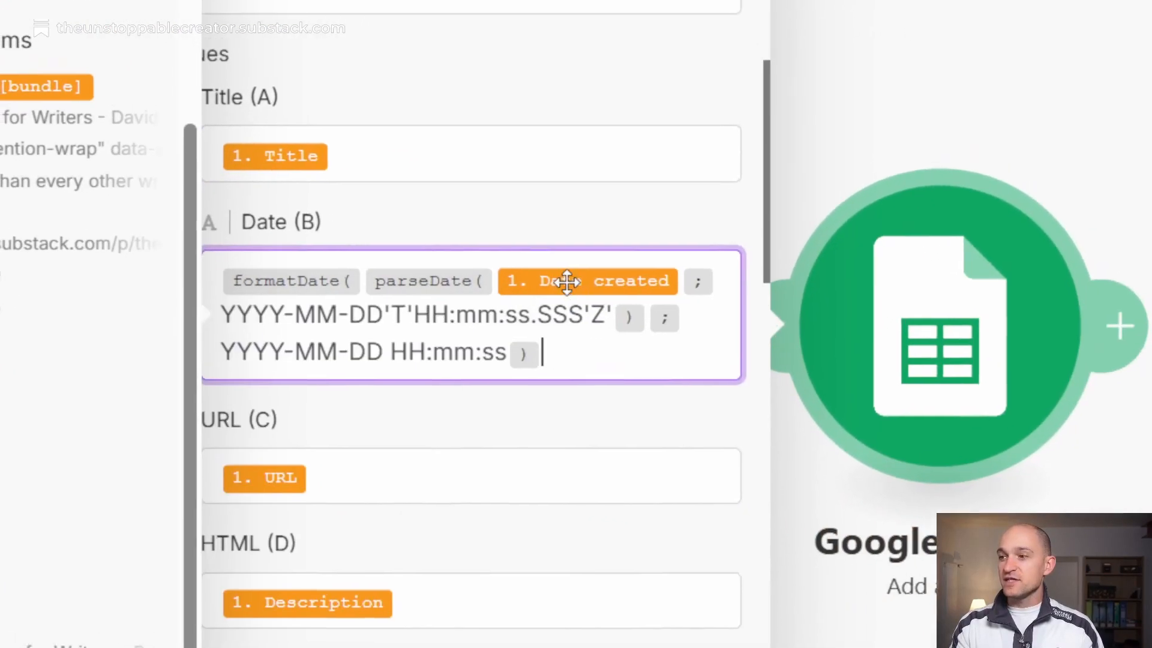
pyautogui.moveTo(567, 282)
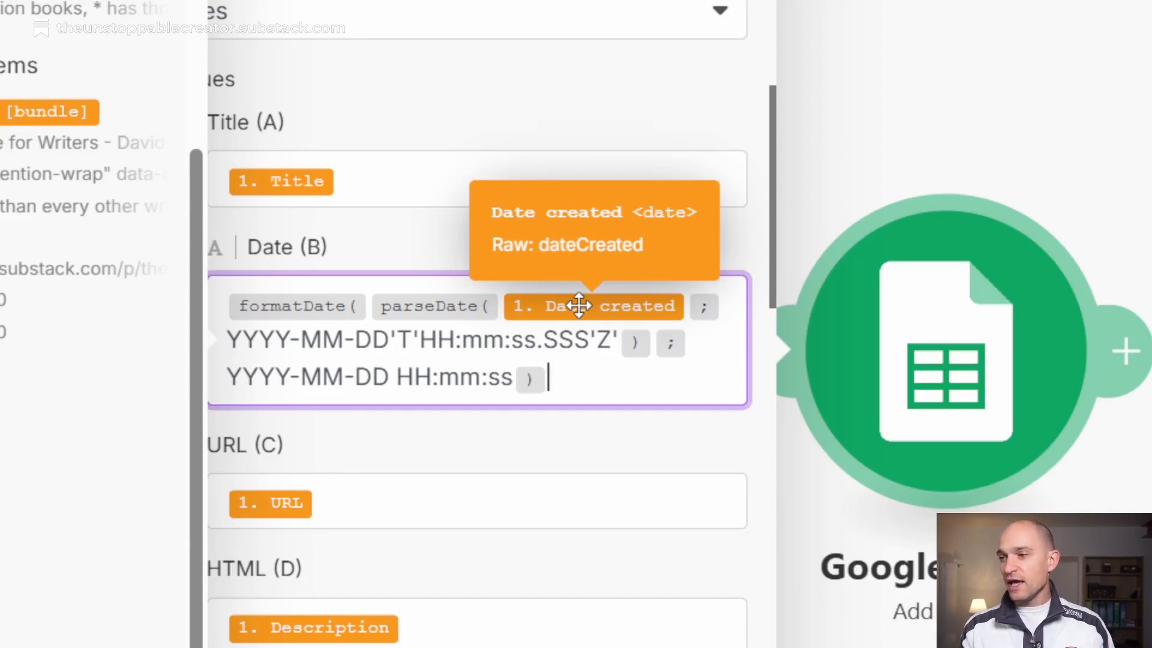
pyautogui.moveTo(383, 318); pyautogui.dragTo(256, 290)
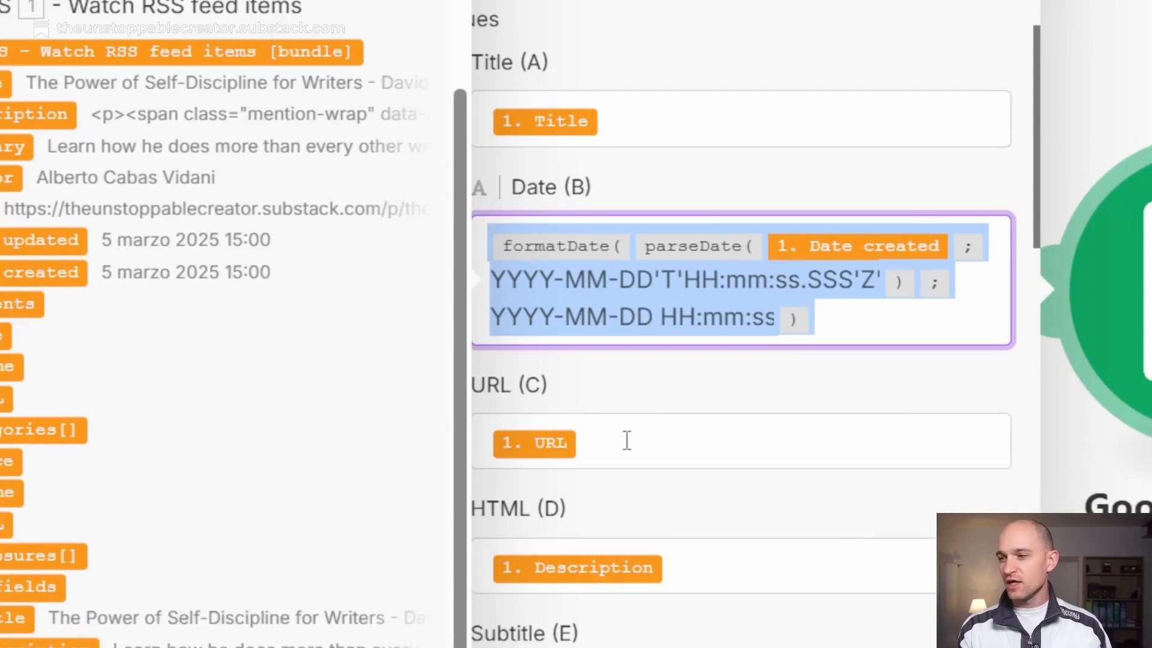
pyautogui.click(666, 536)
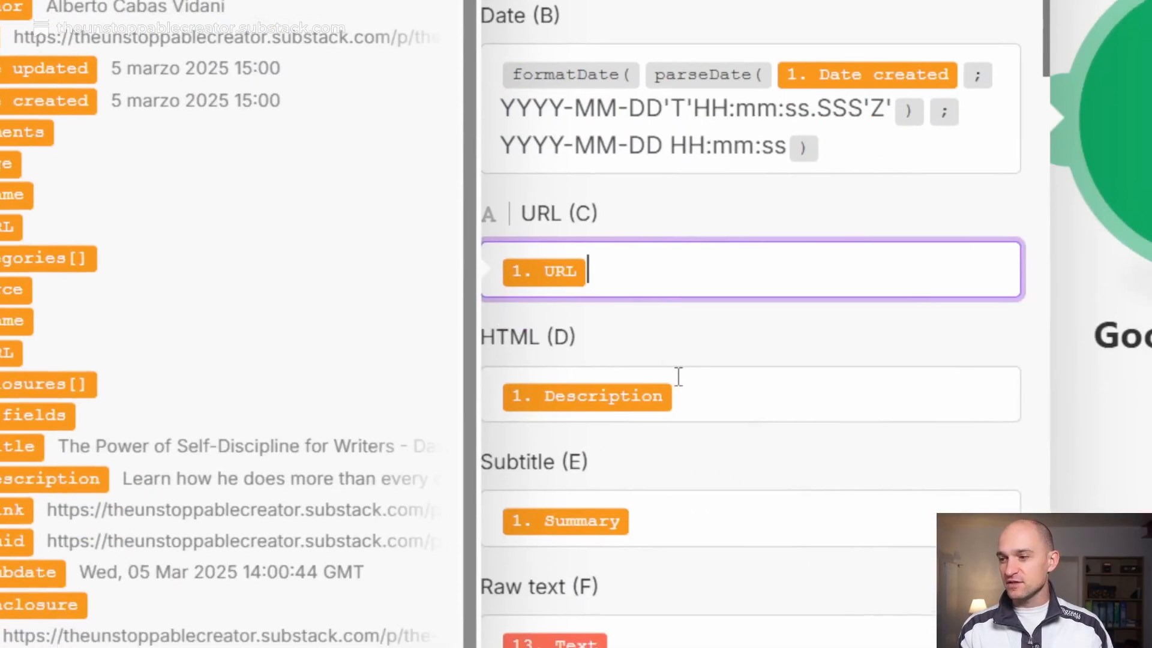
# - Compare the HTML column's Description mapping in the Google Sheets module with the encoded article content in the Substack feed
pyautogui.click(602, 342)
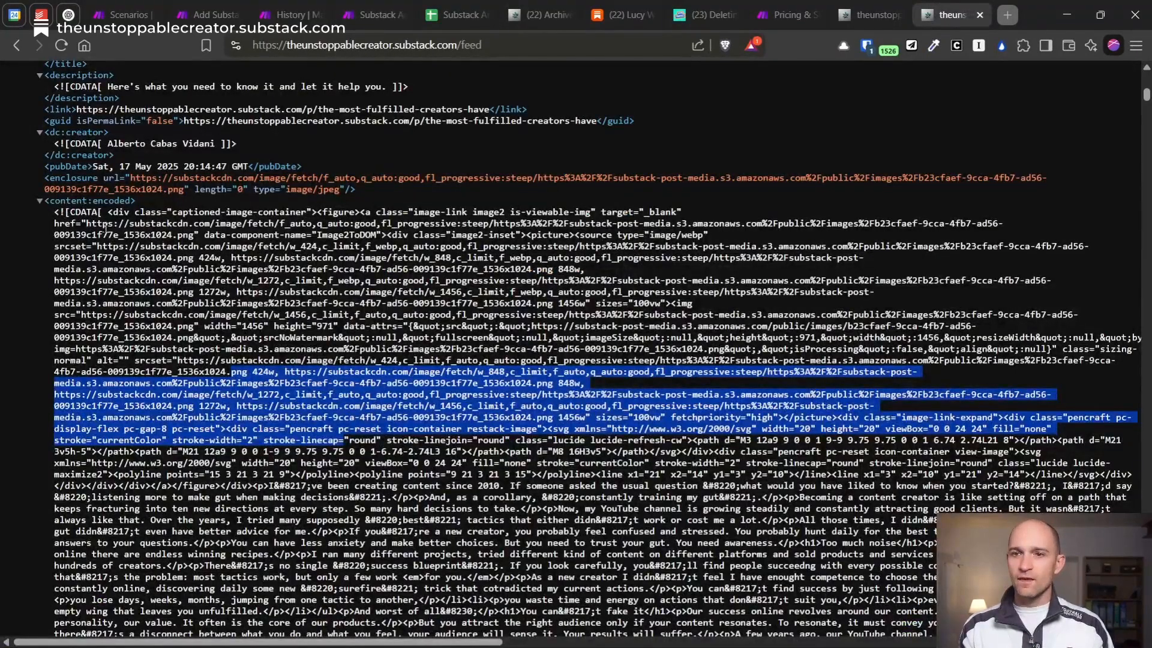
pyautogui.scroll(5, 86, 188)
pyautogui.scroll(-5, 80, 414)
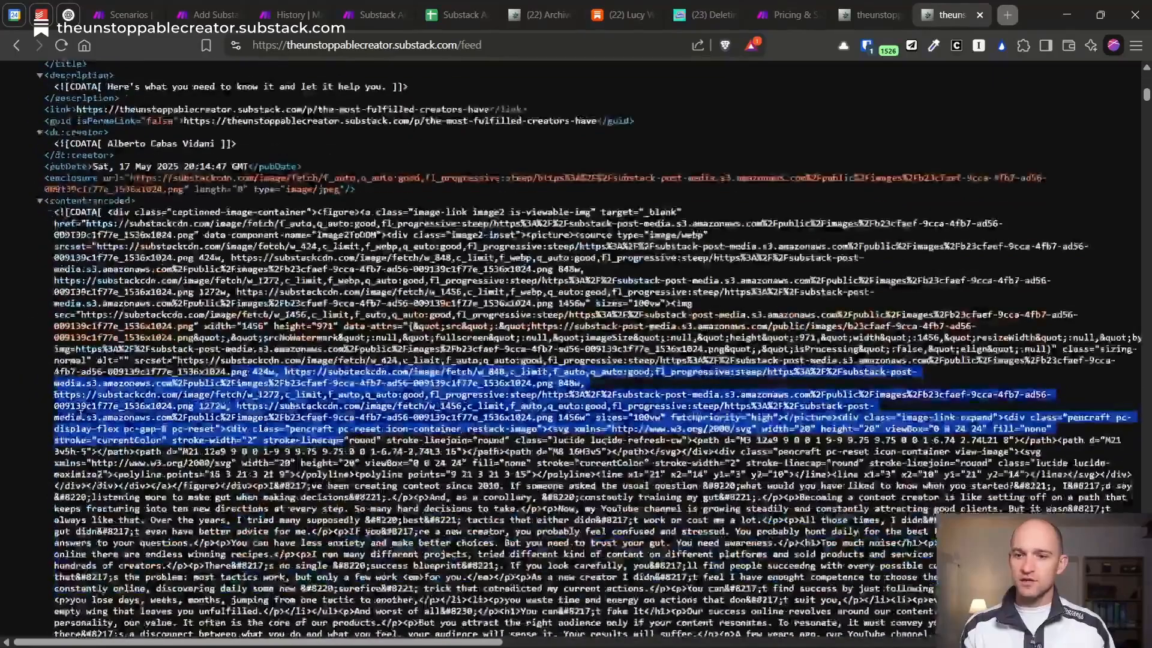
pyautogui.click(373, 17)
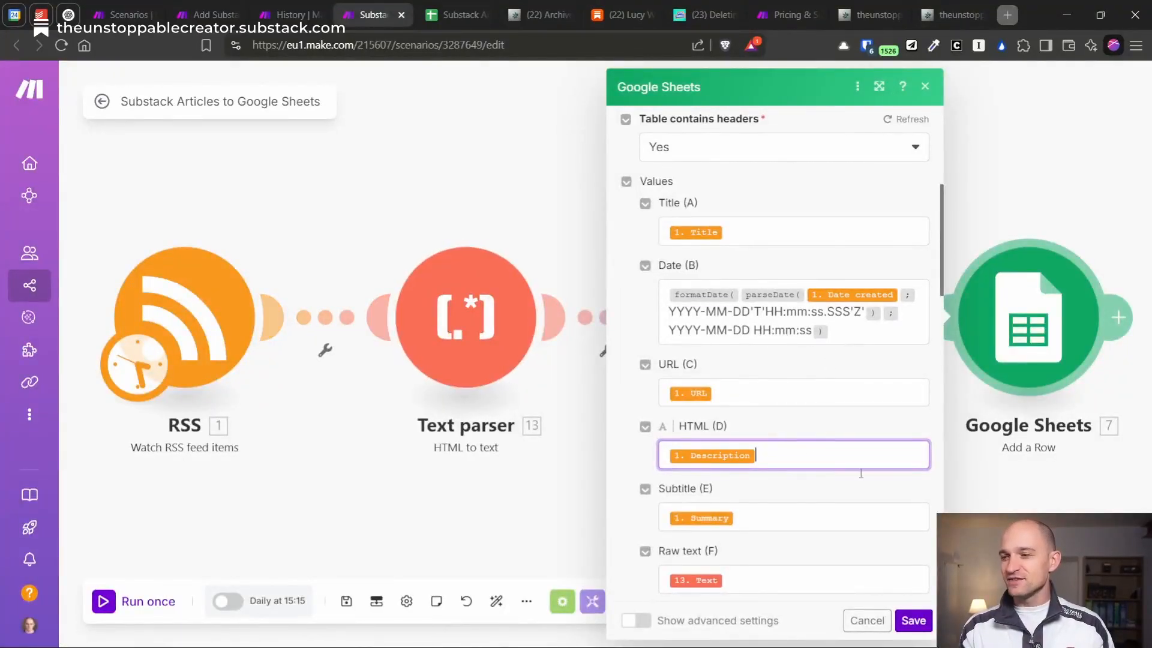
pyautogui.click(791, 446)
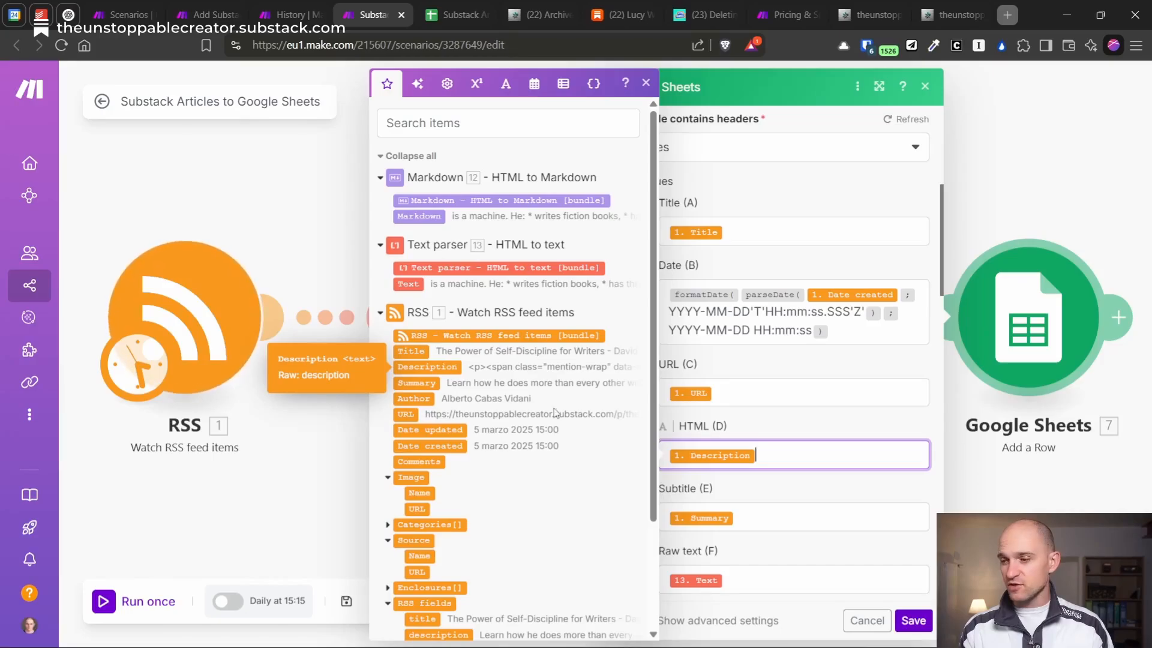
# - Review the Subtitle, Raw text and Markdown column mappings in the Google Sheets module
pyautogui.click(748, 524)
pyautogui.scroll(-5, 749, 524)
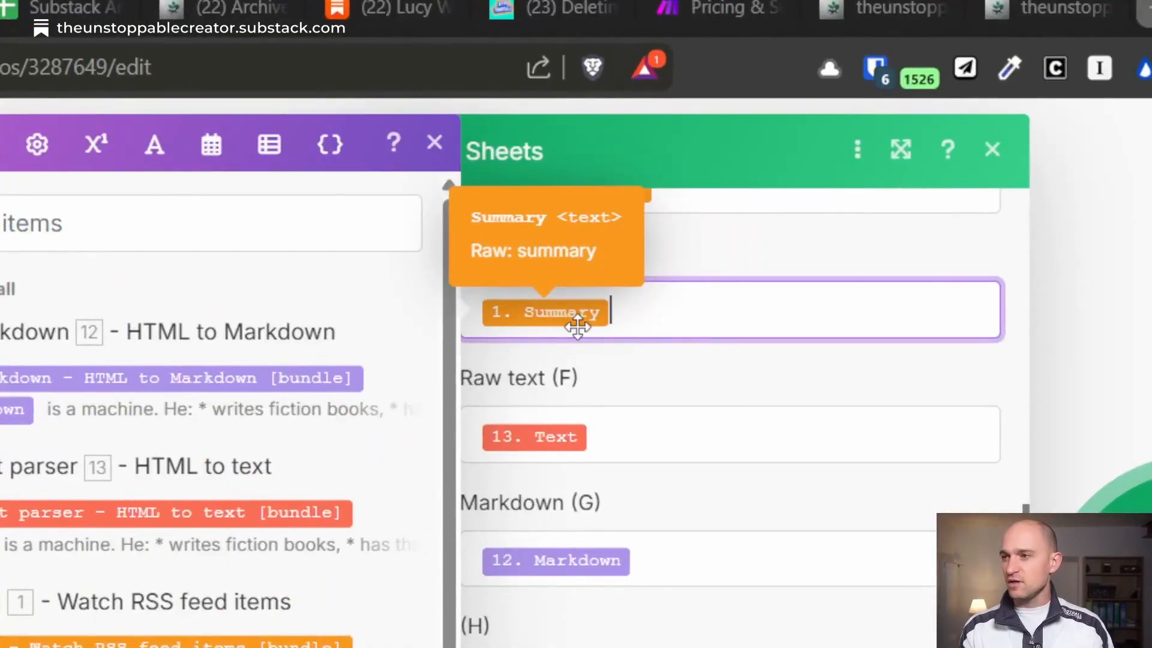
pyautogui.click(624, 450)
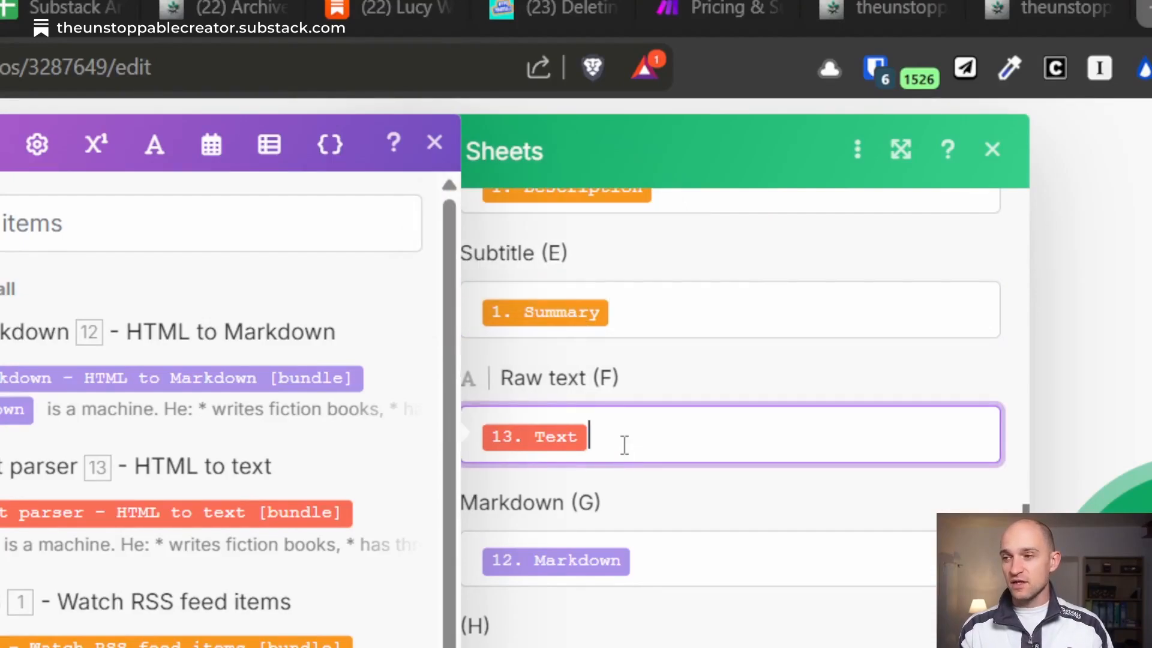
pyautogui.click(676, 559)
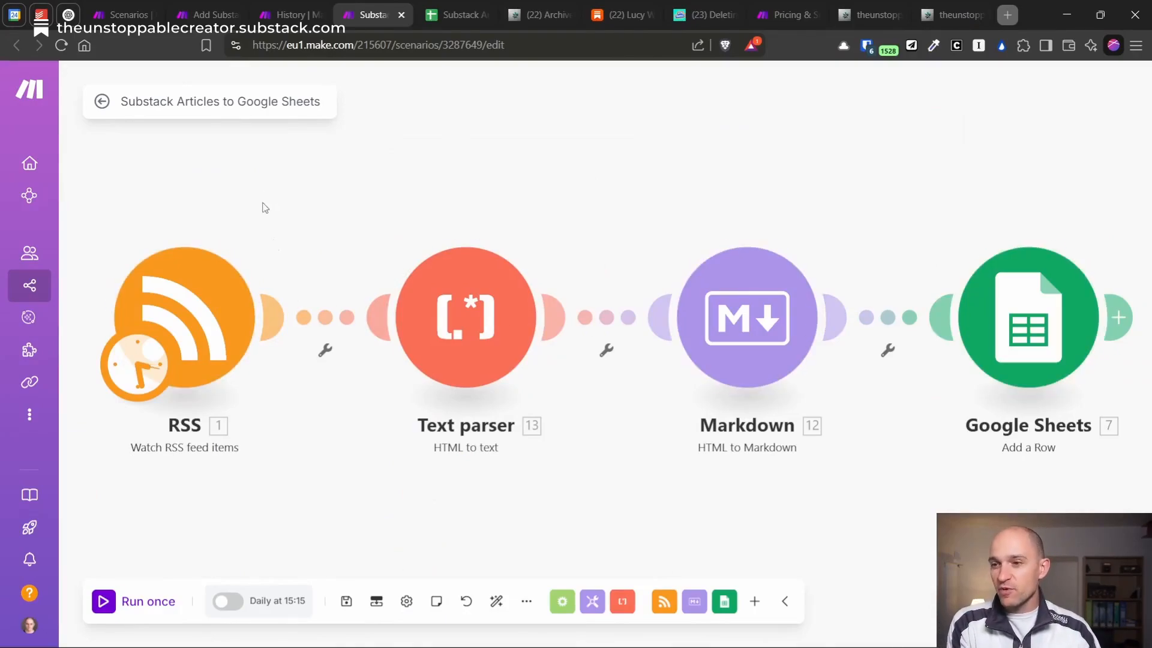
# - Highlight the Text parser and Markdown modules in the scenario, and inspect the HTML cell of row 2 in the archive spreadsheet
pyautogui.moveTo(317, 177); pyautogui.dragTo(873, 510)
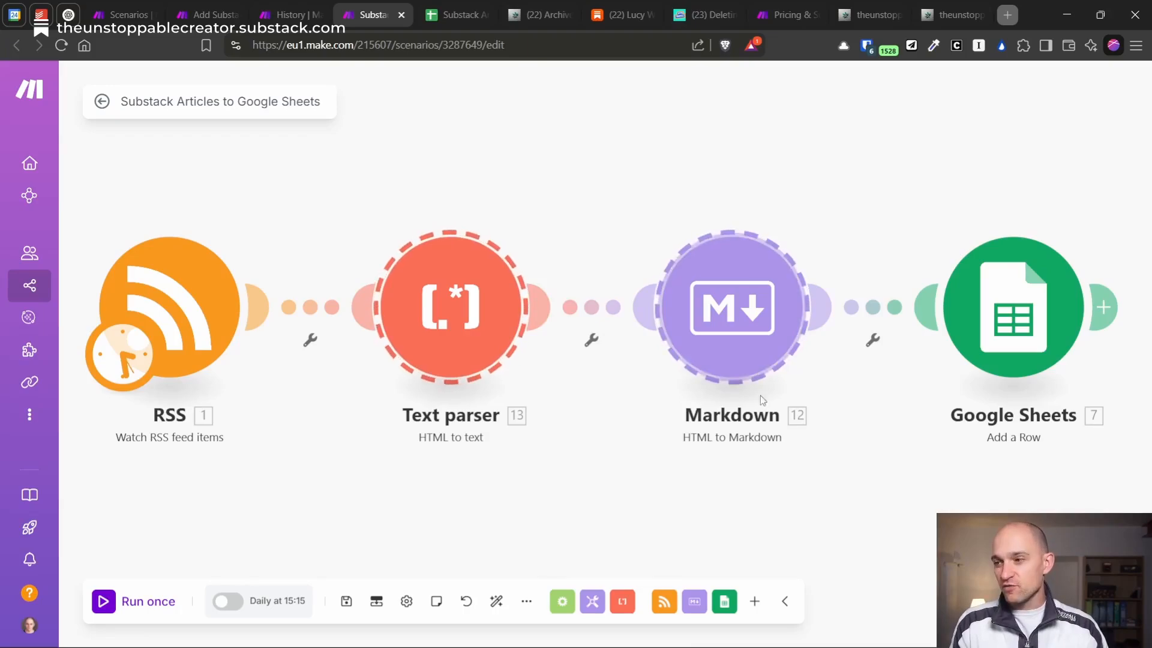
pyautogui.click(817, 441)
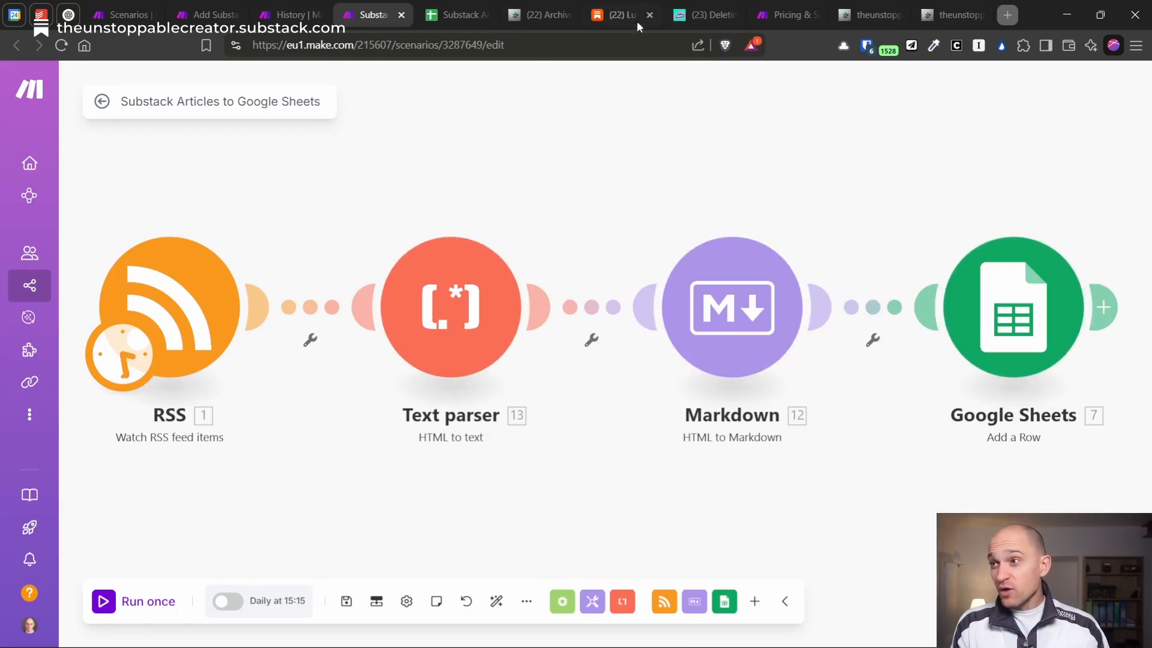
pyautogui.click(441, 15)
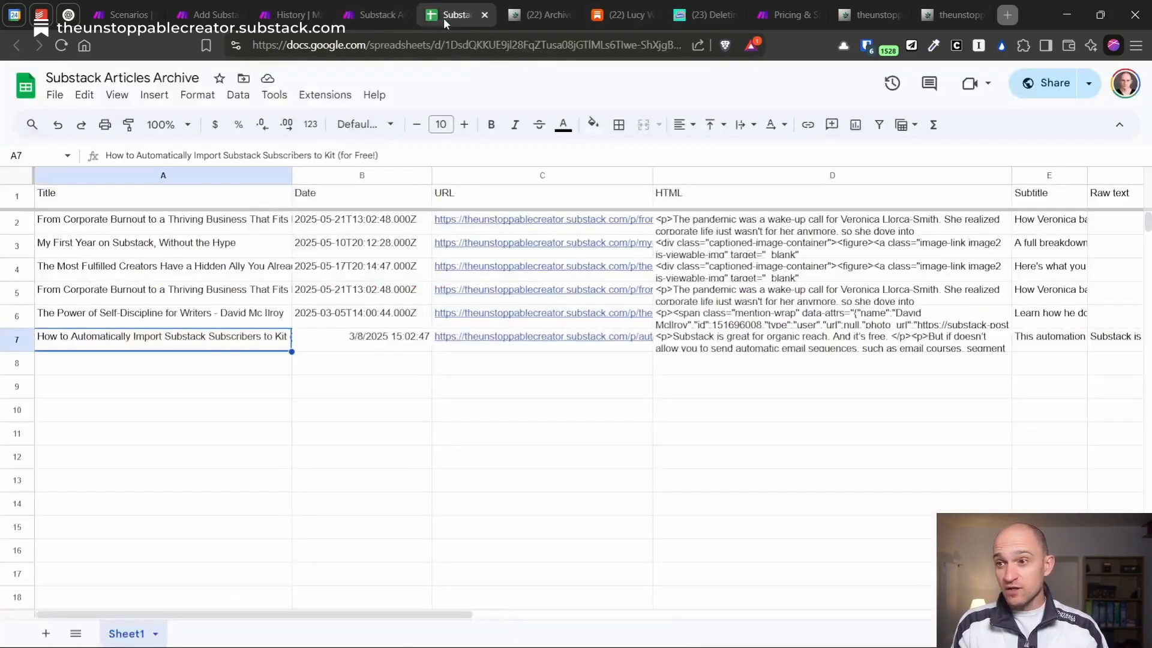
pyautogui.click(699, 226)
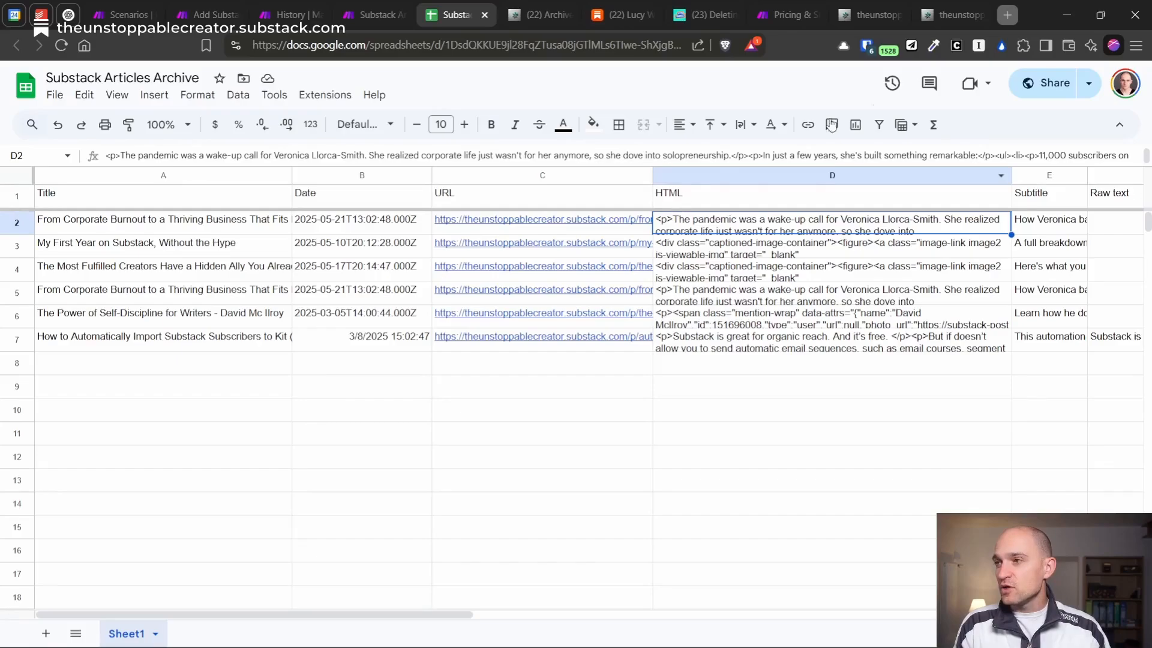
# - Search the web for "markdown viewer" in a new browser tab and open the Markdown Live Preview site
pyautogui.click(1001, 21)
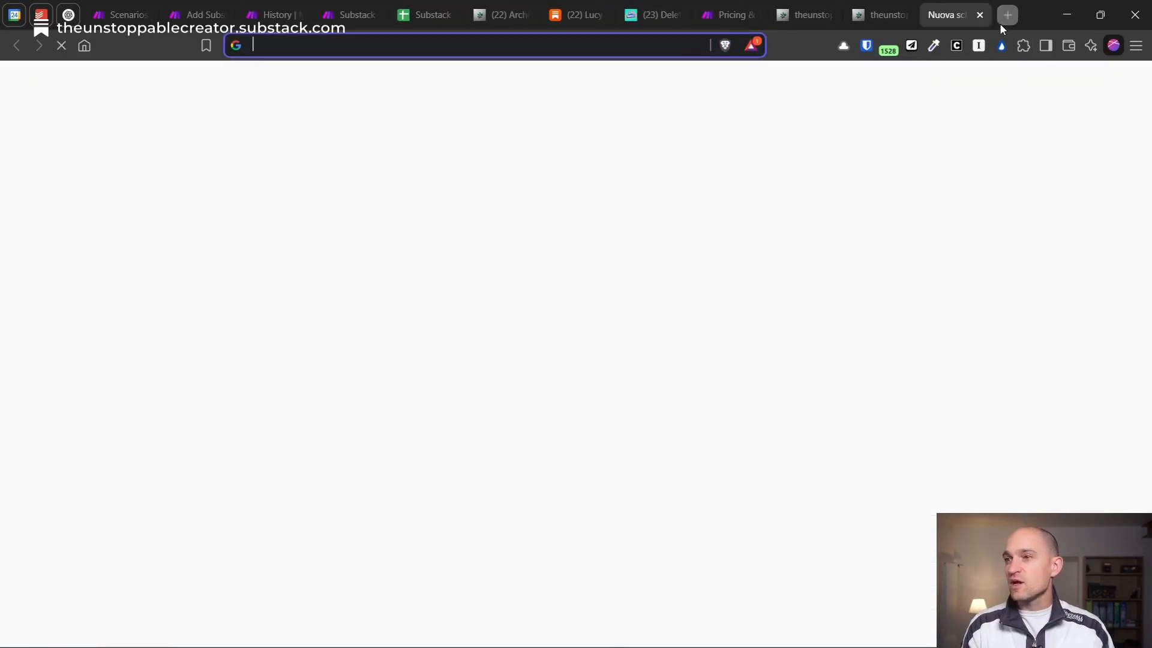
pyautogui.write('markdo')
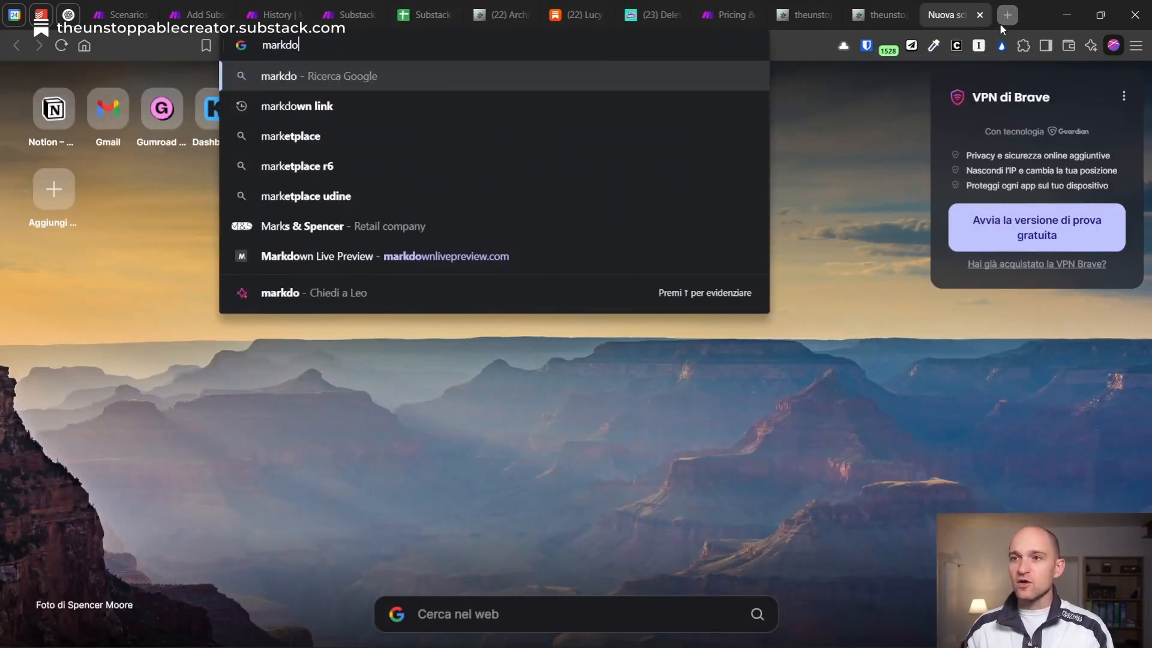
pyautogui.write('wn viewer')
pyautogui.press('Return')
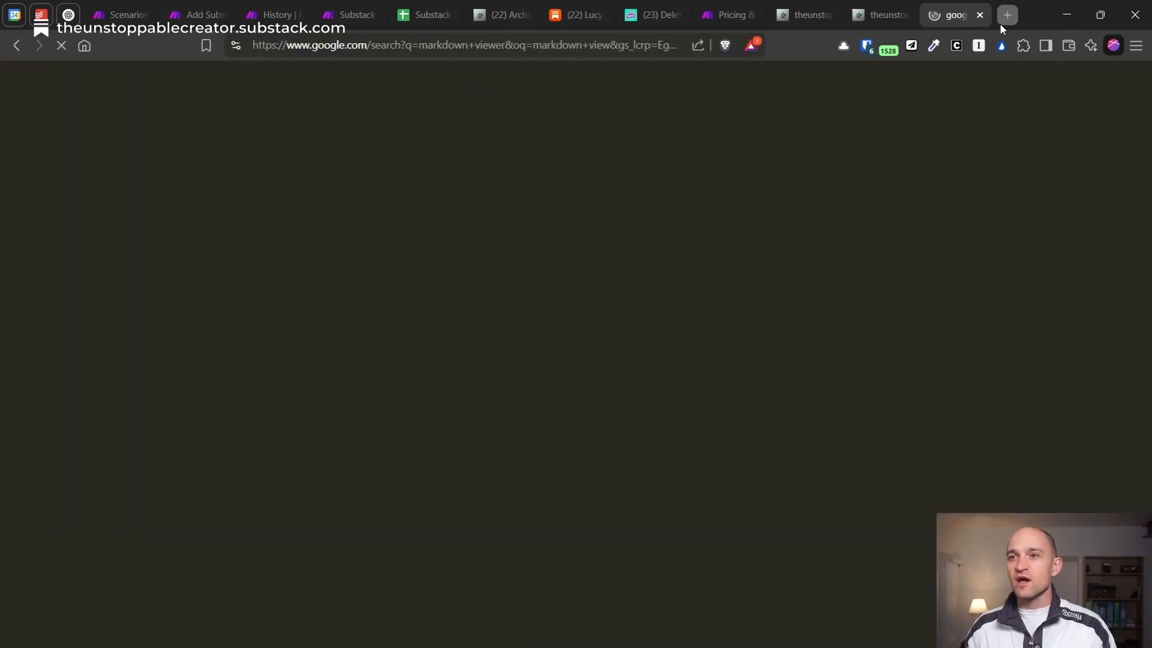
pyautogui.click(239, 225)
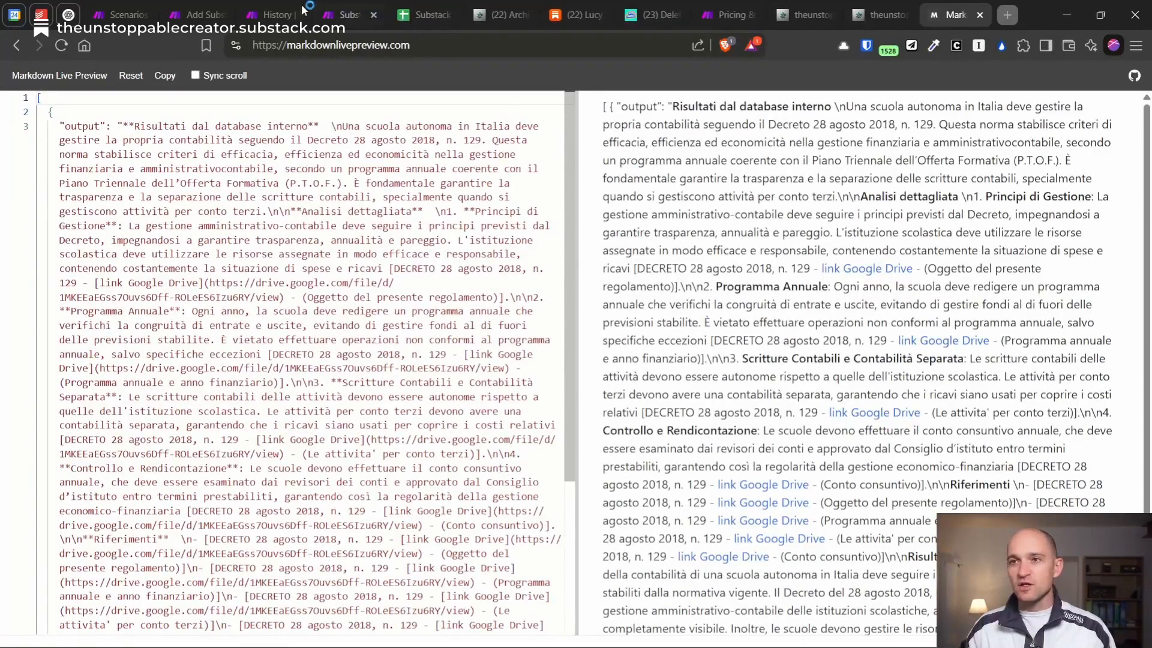
# - Look at the Make scenario diagram again and return to the Substack Articles Archive spreadsheet
pyautogui.click(348, 15)
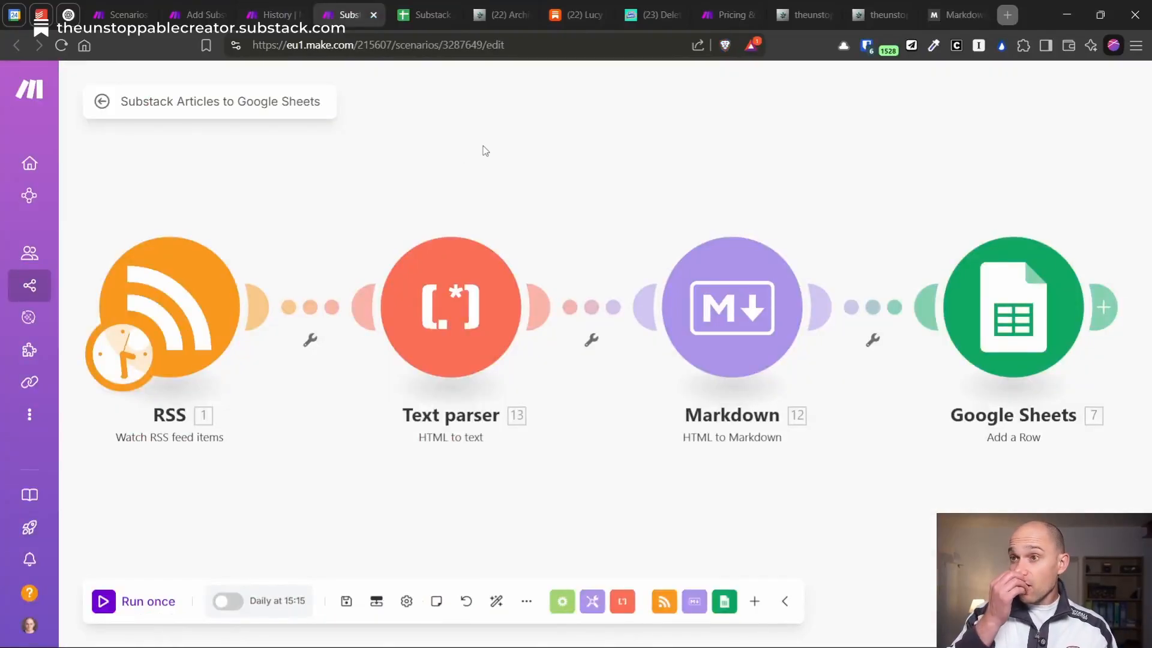
pyautogui.click(419, 16)
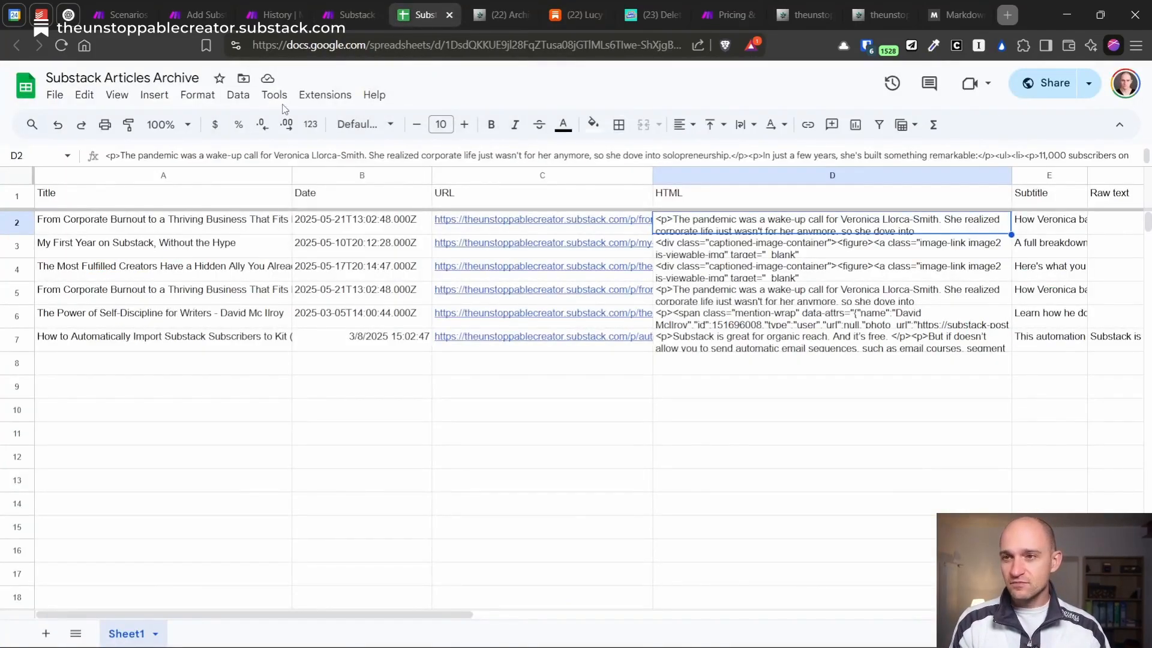
pyautogui.click(325, 96)
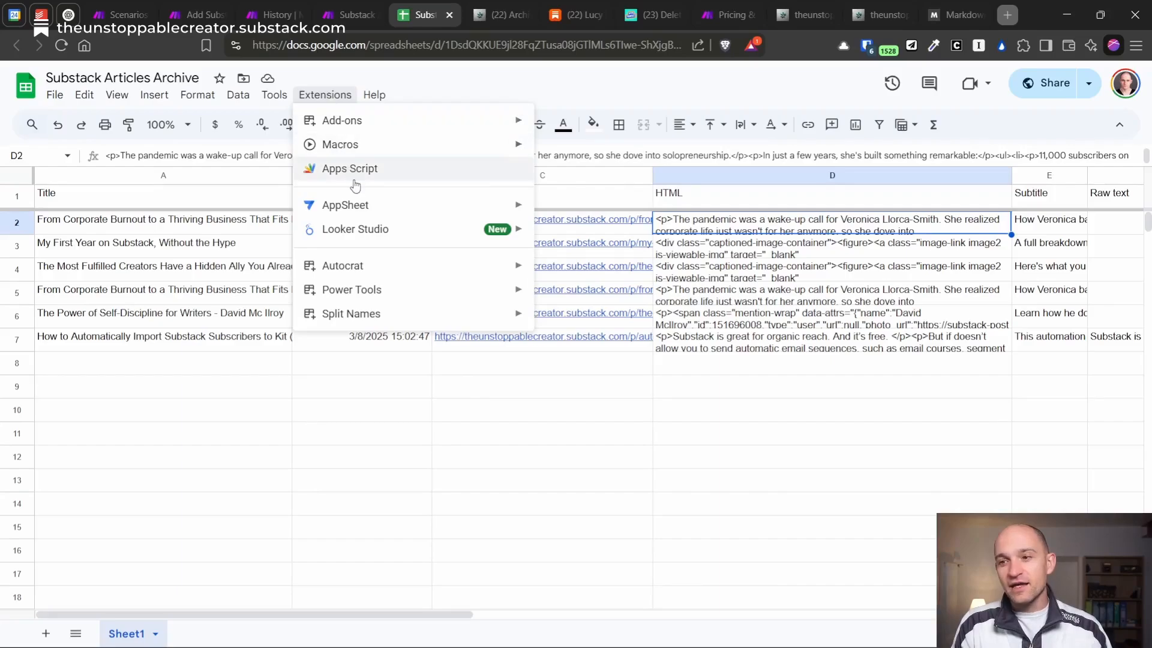
pyautogui.moveTo(364, 98)
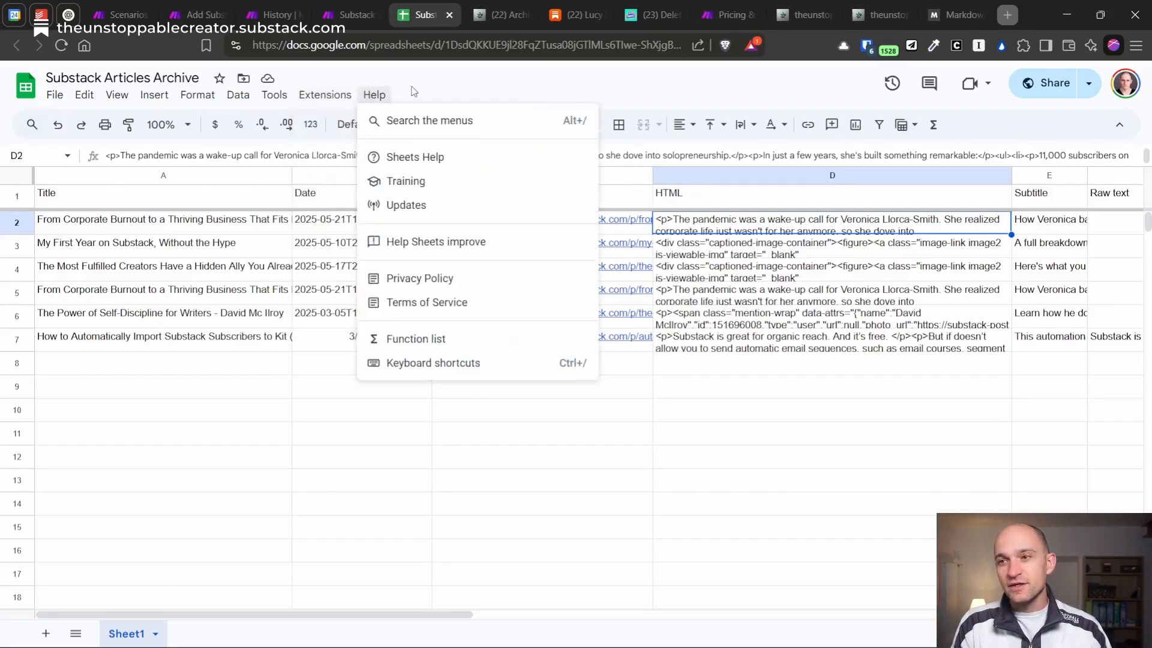
pyautogui.click(435, 85)
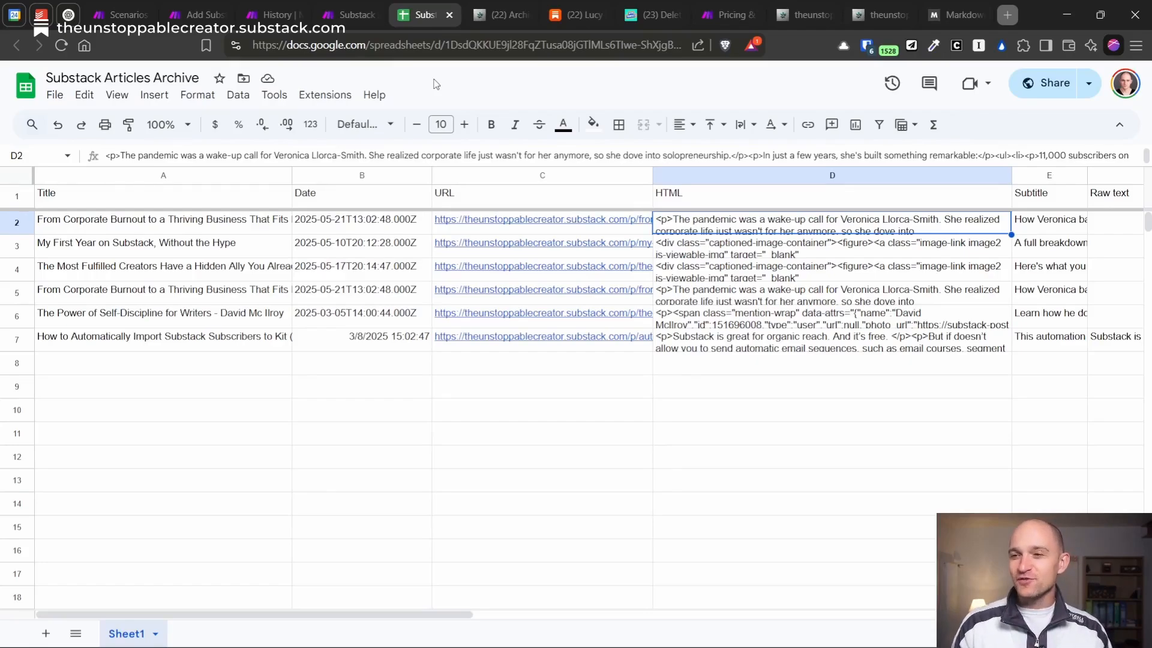
# - Open the archive spreadsheet's Apps Script project and read through the doGet code that generates the RSS feed
pyautogui.click(331, 96)
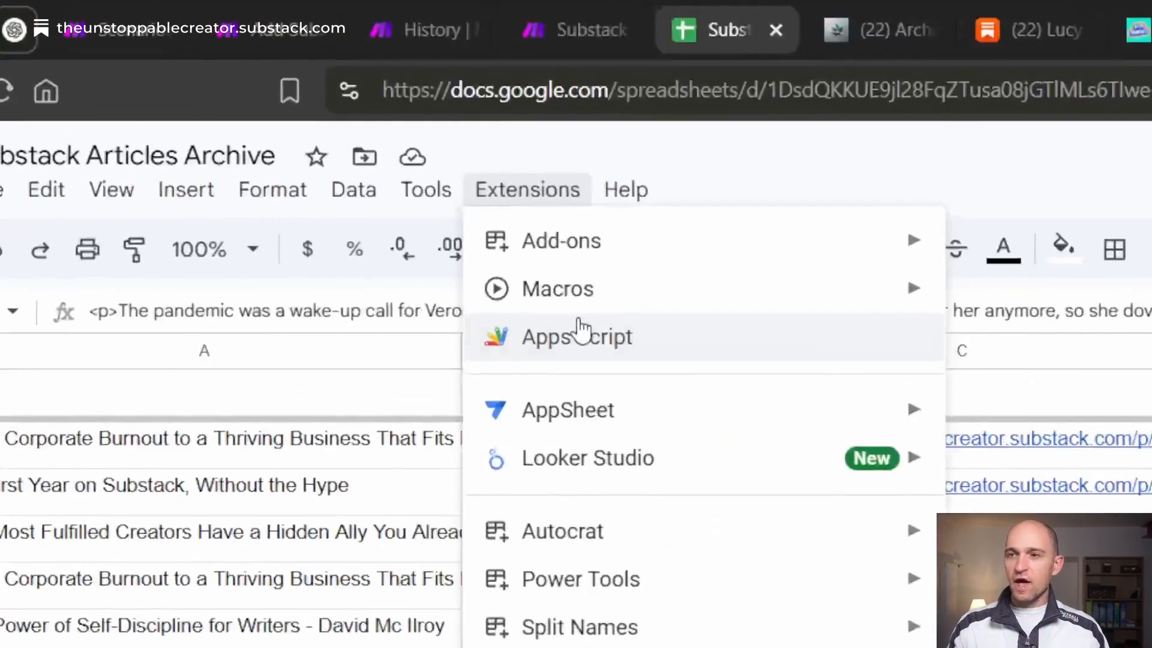
pyautogui.click(352, 168)
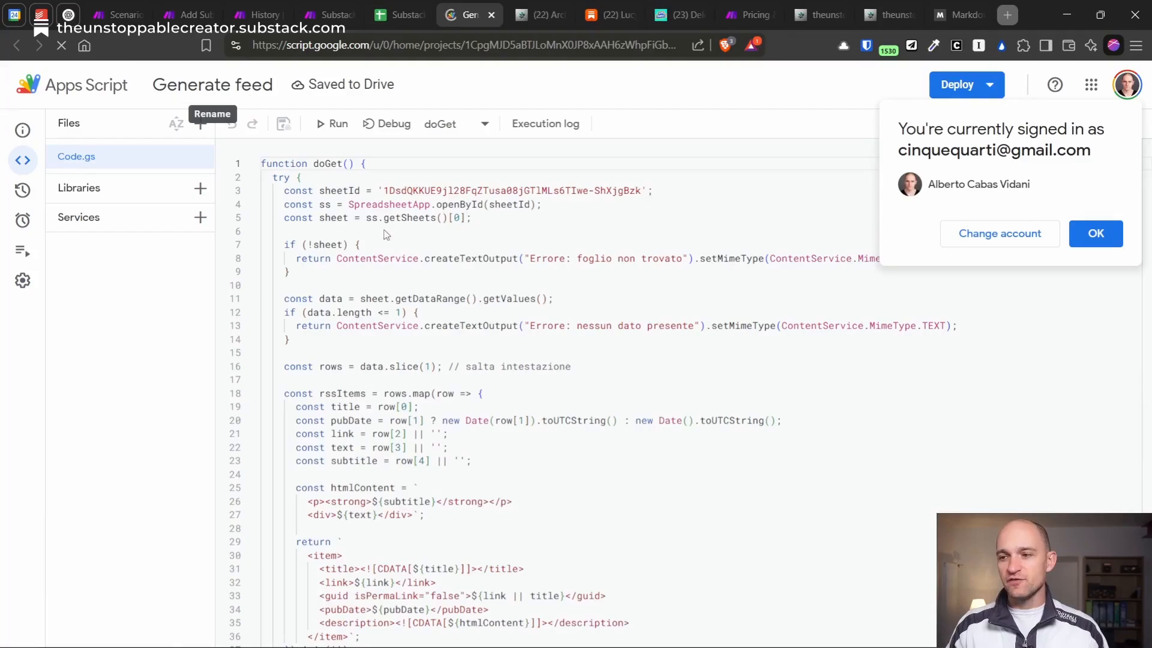
pyautogui.scroll(-5, 386, 234)
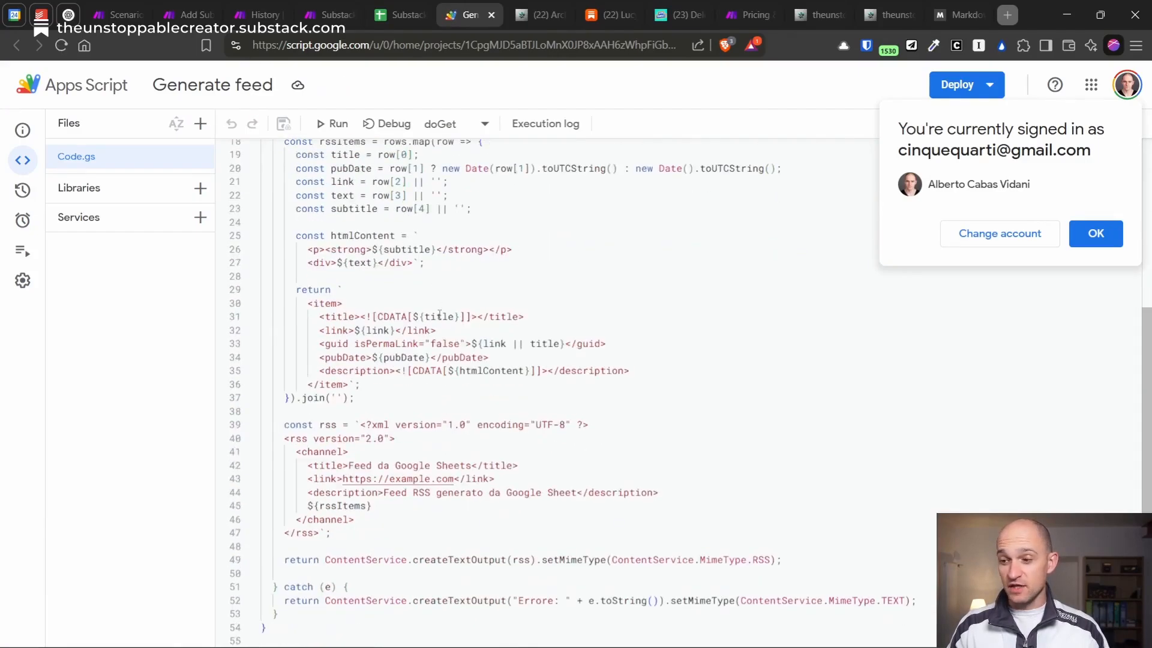
pyautogui.scroll(5, 442, 306)
# - Select the full spreadsheet ID assigned to the sheetId constant in the doGet function
pyautogui.doubleClick(422, 190)
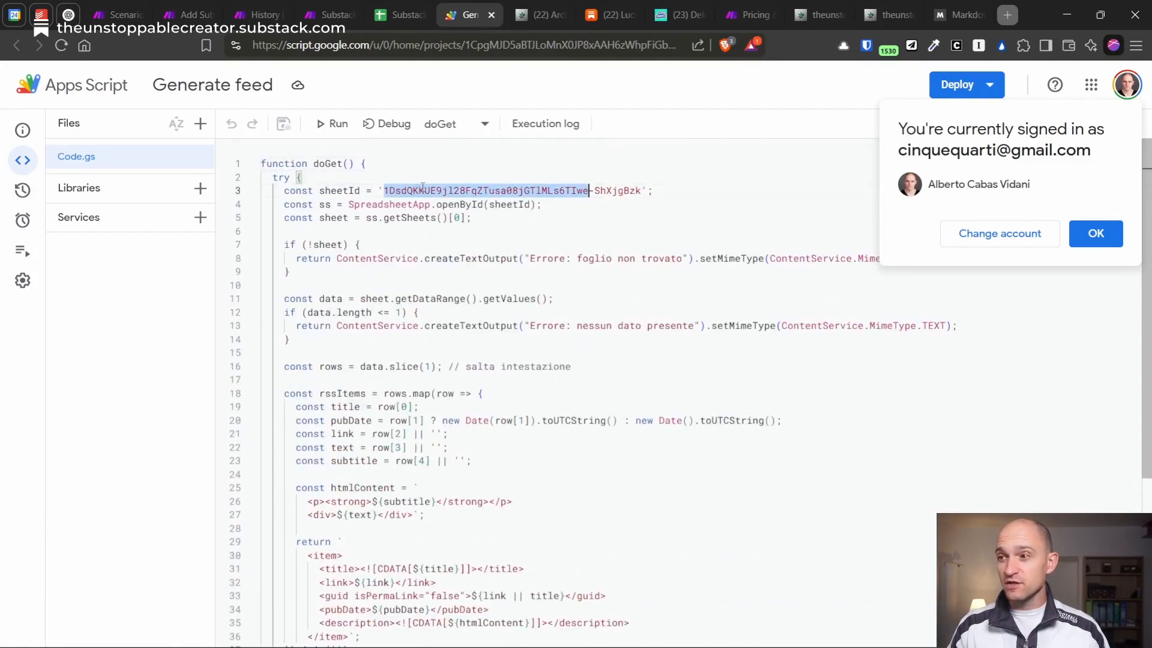
pyautogui.hotkey('ctrl', 'shift', 'Right')
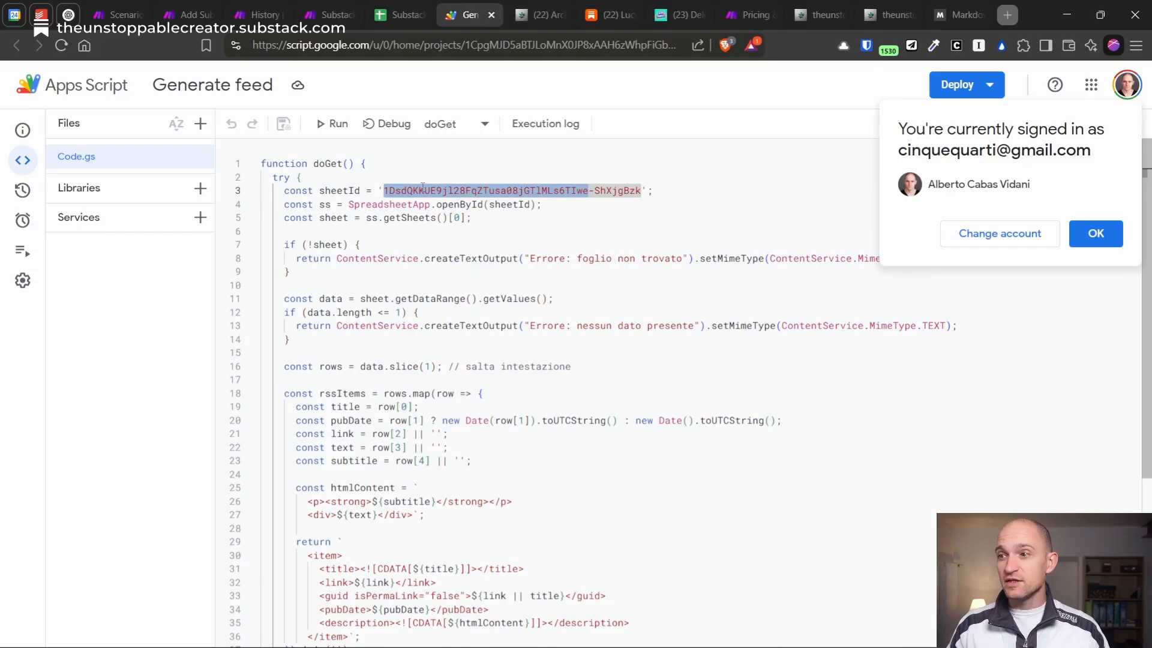
pyautogui.click(638, 190)
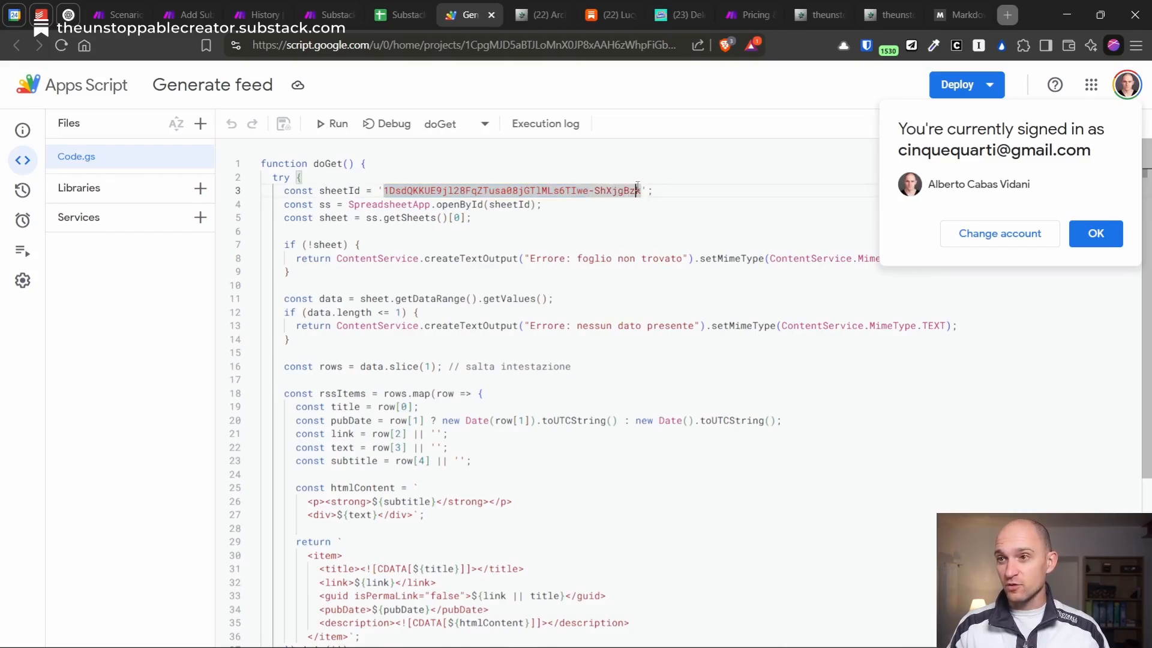
# - Switch to the Substack Articles Archive spreadsheet and select the spreadsheet ID within its web address
pyautogui.click(405, 16)
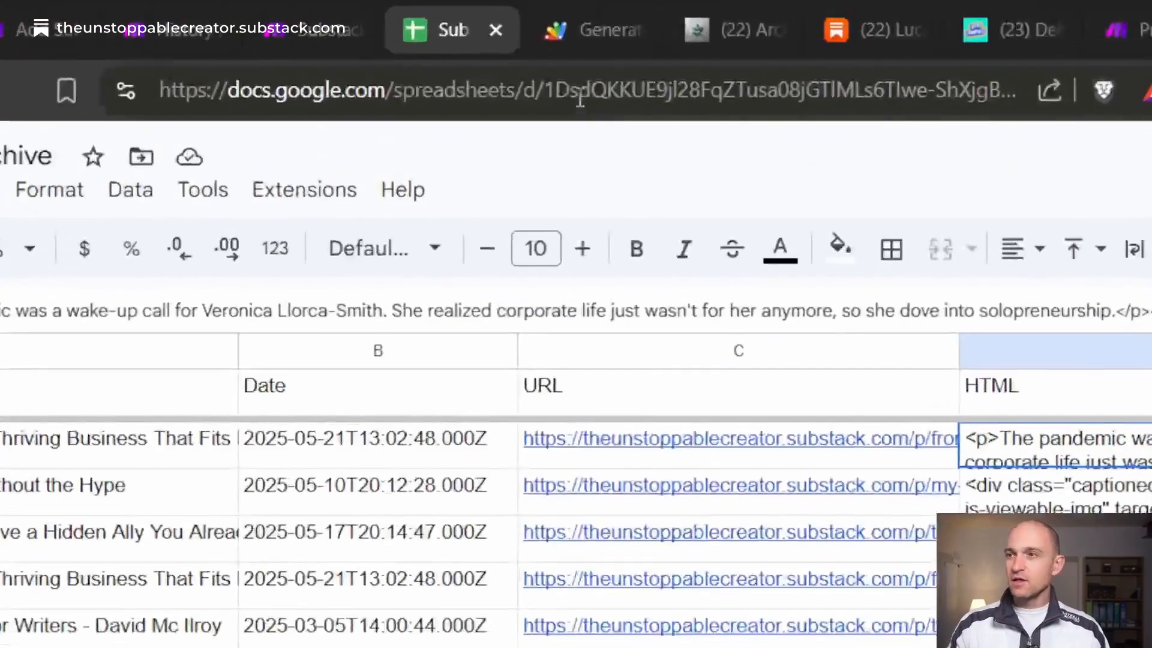
pyautogui.click(463, 46)
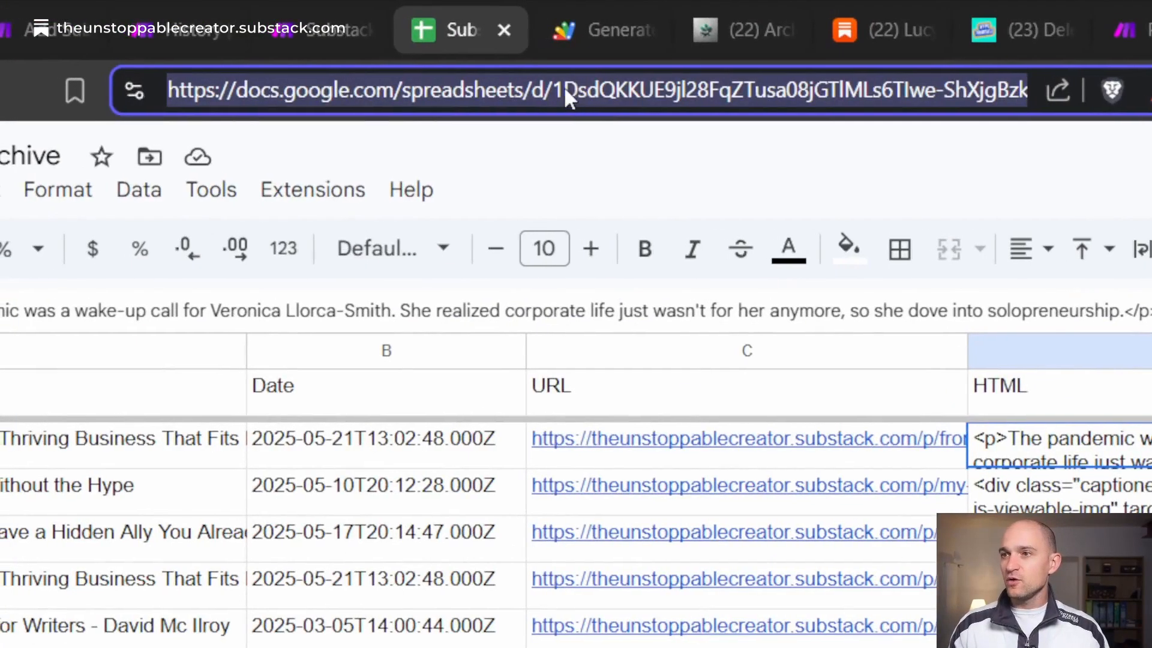
pyautogui.press('End')
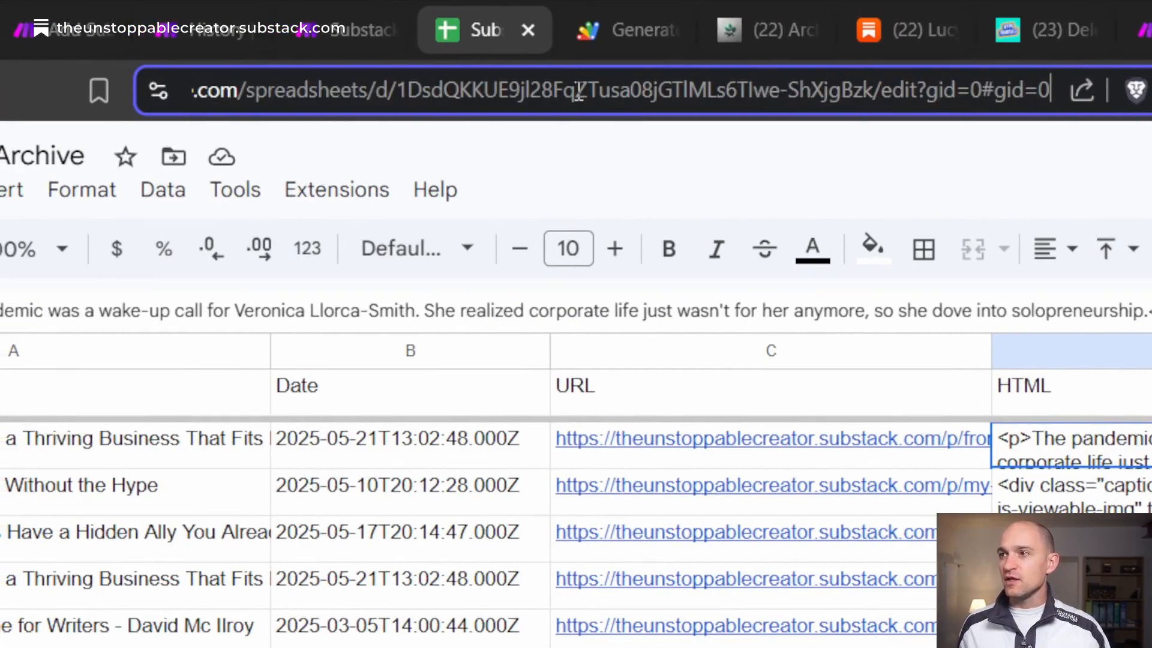
pyautogui.press('Left')
pyautogui.press('Left')
pyautogui.press('Left')
pyautogui.press('Left')
pyautogui.press('Left')
pyautogui.press('Left')
pyautogui.press('Left')
pyautogui.press('Left')
pyautogui.press('Left')
pyautogui.press('Left')
pyautogui.press('Left')
pyautogui.press('Left')
pyautogui.press('Left')
pyautogui.press('Left')
pyautogui.press('Left')
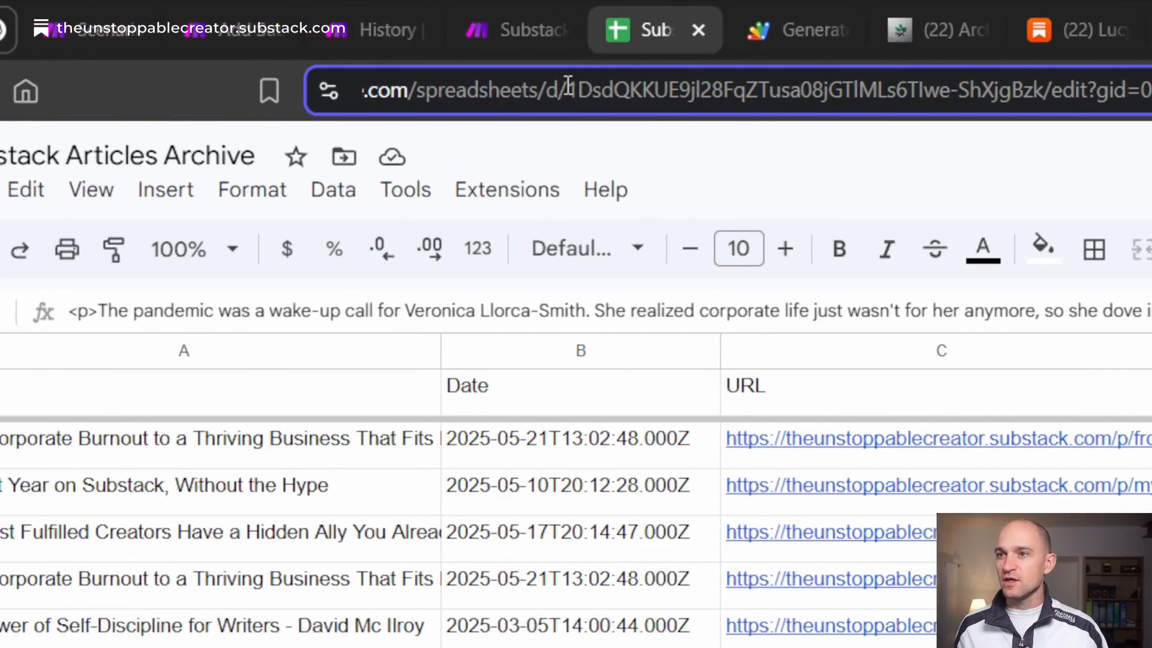
pyautogui.moveTo(580, 90); pyautogui.dragTo(652, 96)
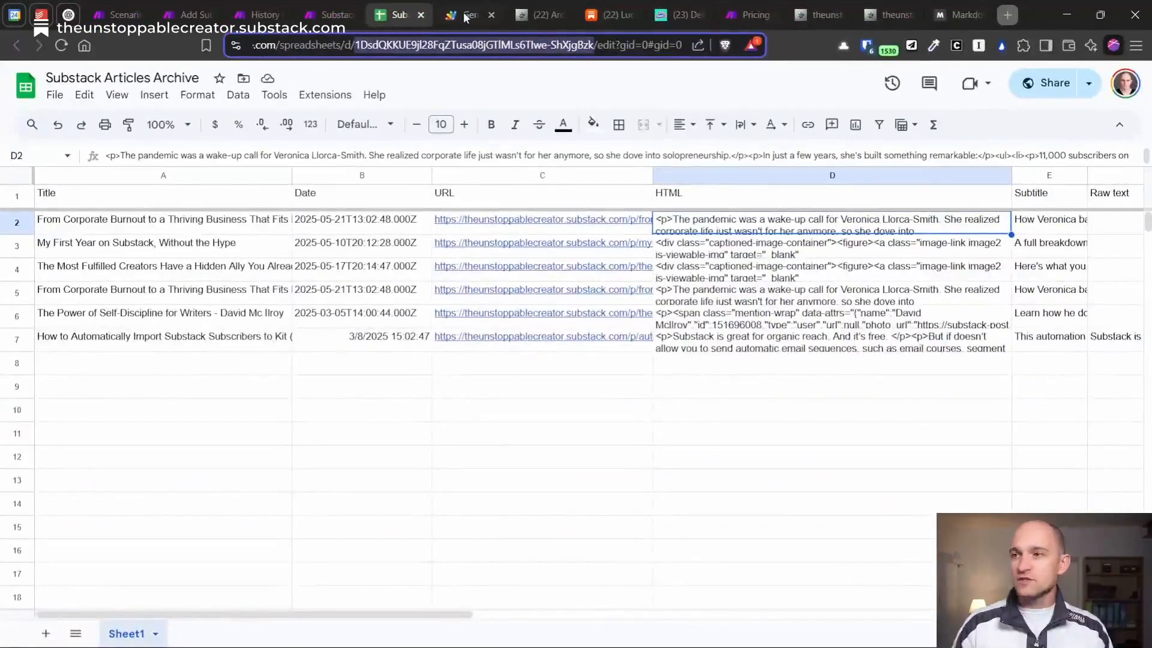
# - Return to the Generate feed script, check where sheetId is used in openById, and run the doGet function
pyautogui.click(679, 33)
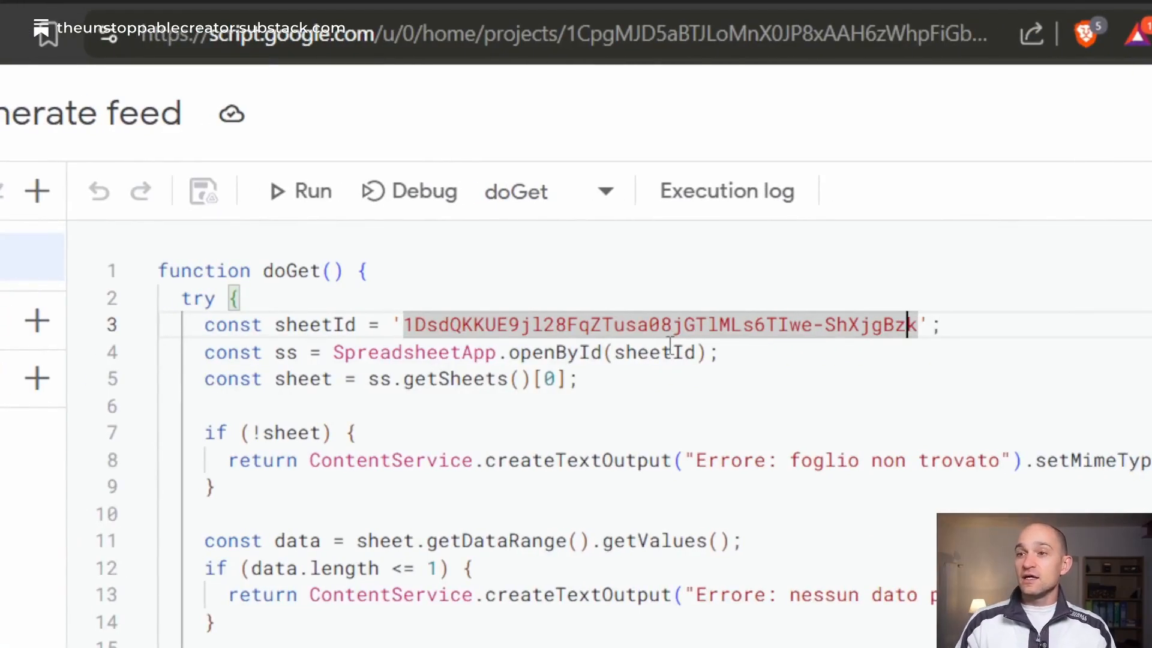
pyautogui.click(673, 352)
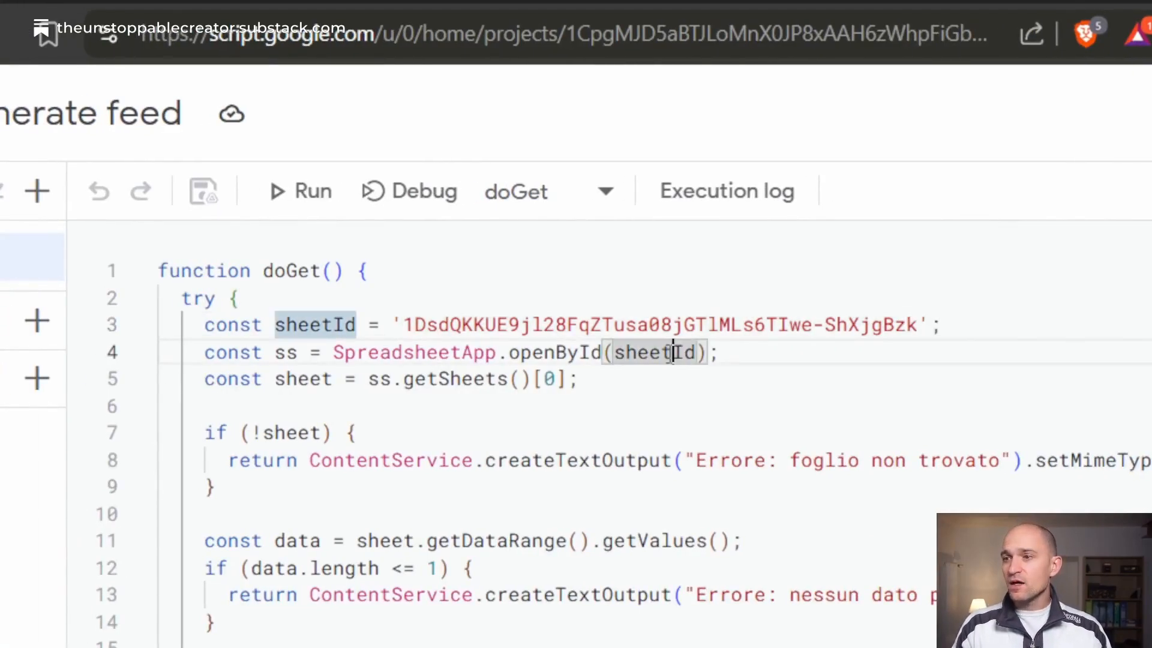
pyautogui.click(475, 276)
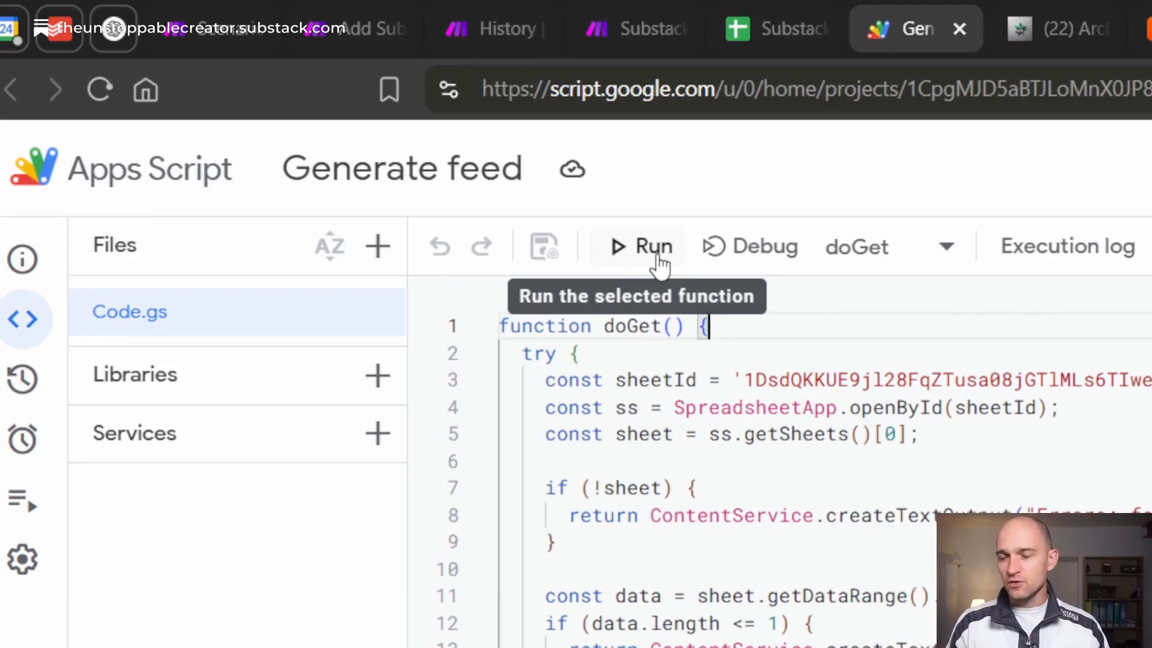
pyautogui.click(640, 253)
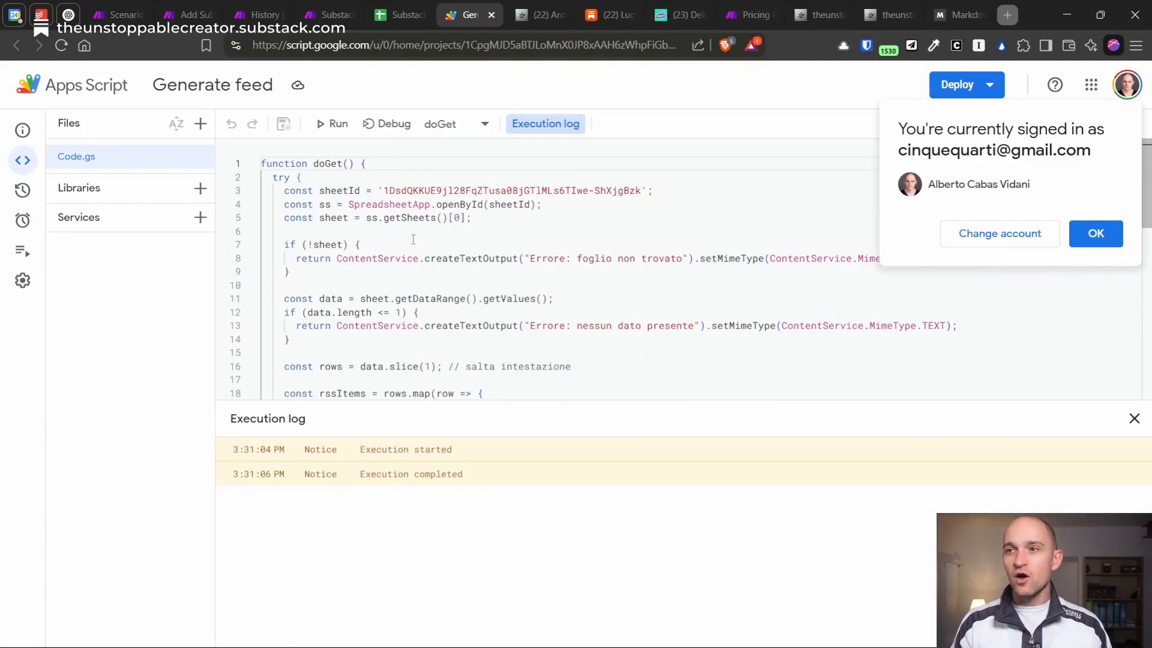
# - Open the active deployment's web app URL from the script's managed deployments and read through the generated RSS feed
pyautogui.click(400, 15)
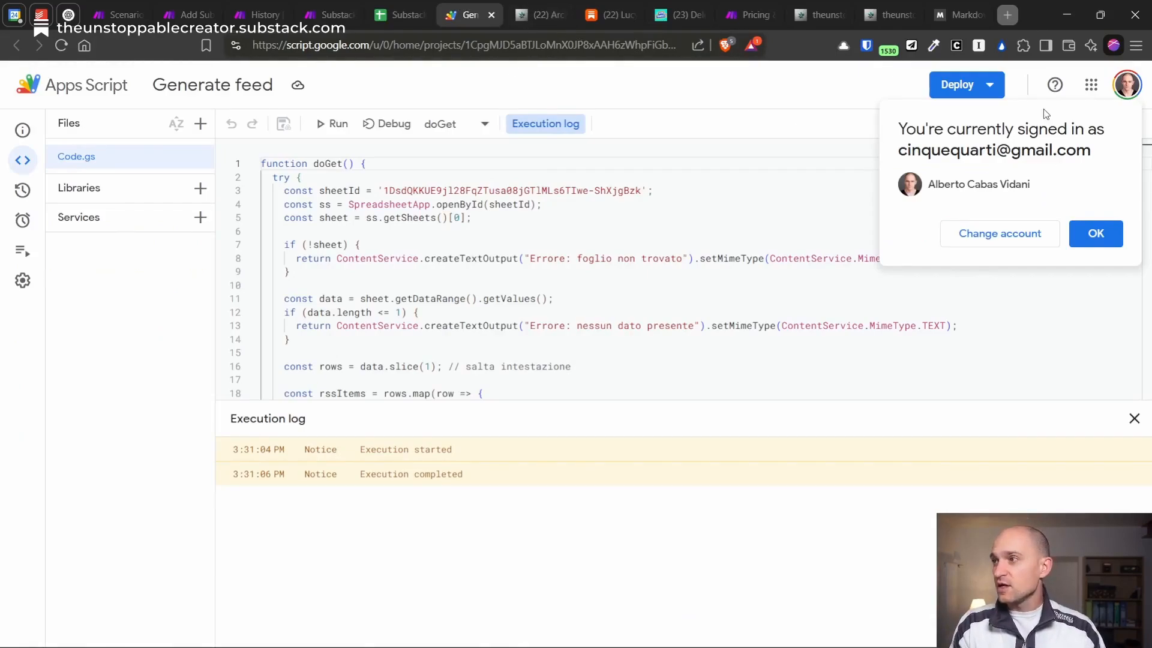
pyautogui.click(989, 89)
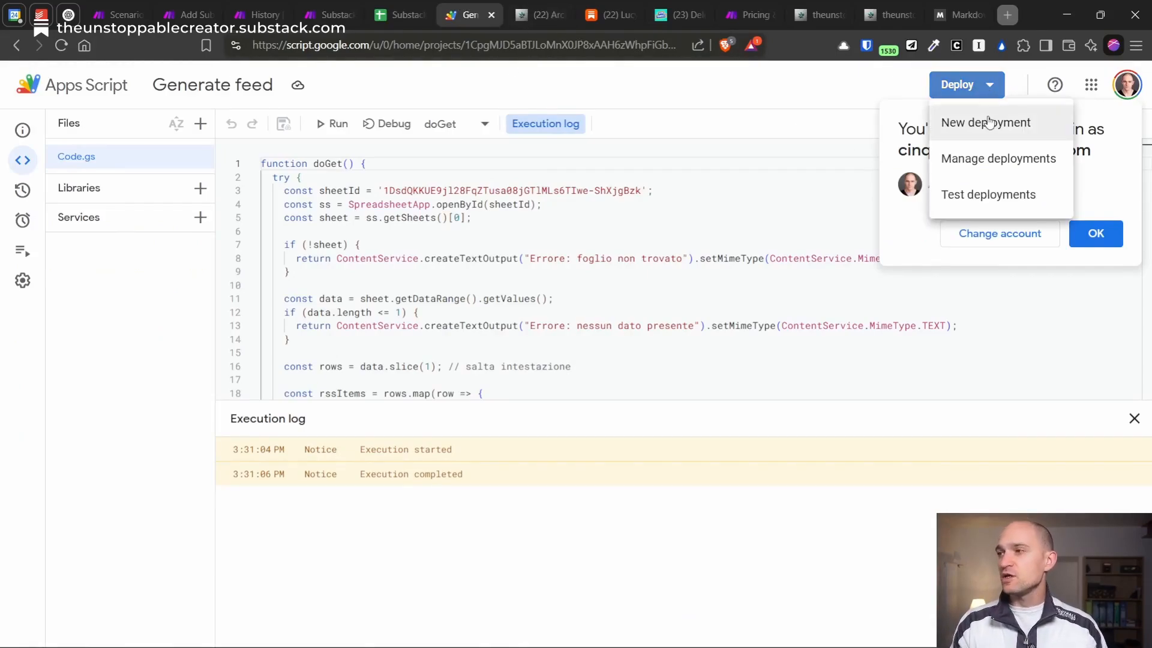
pyautogui.click(991, 160)
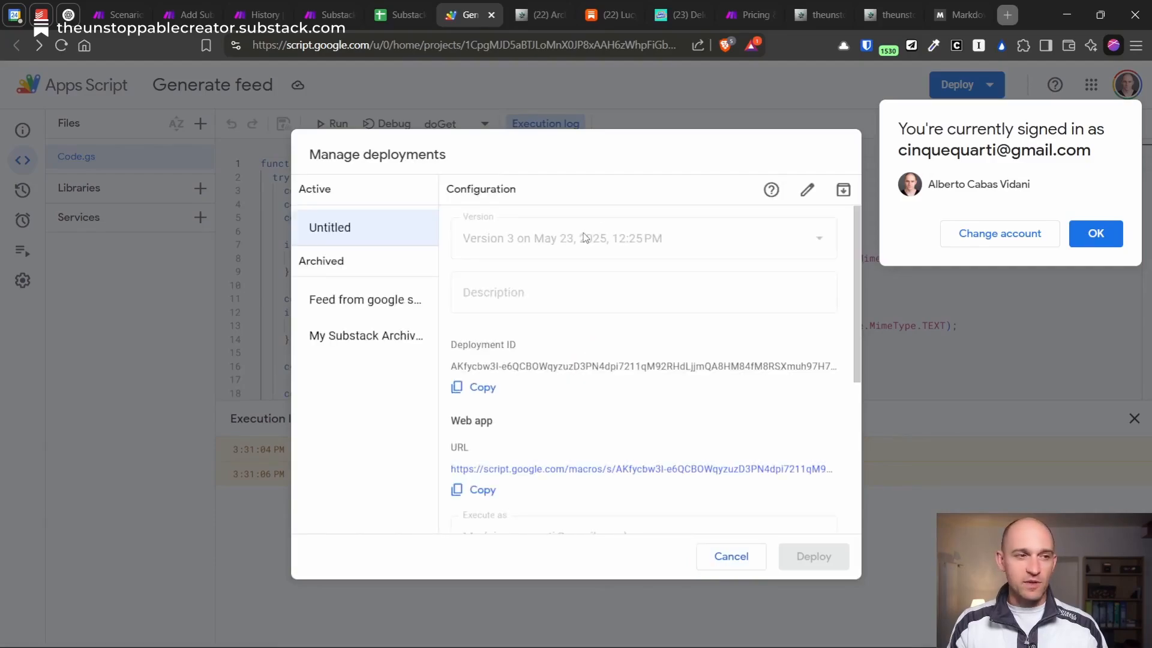
pyautogui.scroll(-3, 623, 364)
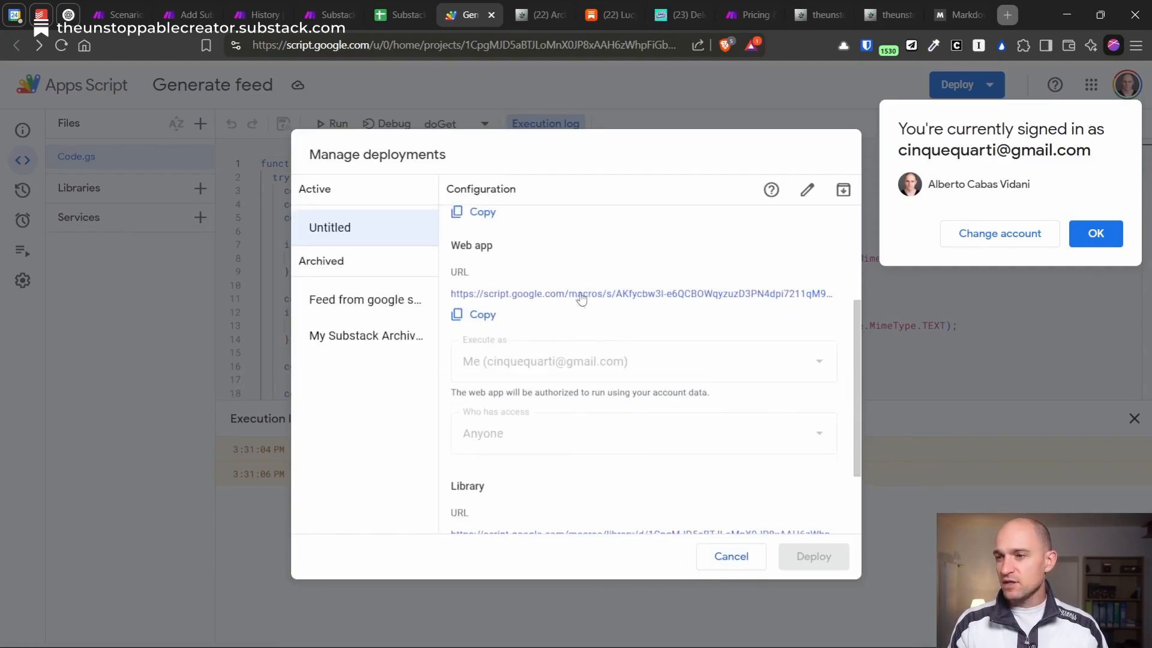
pyautogui.click(519, 294)
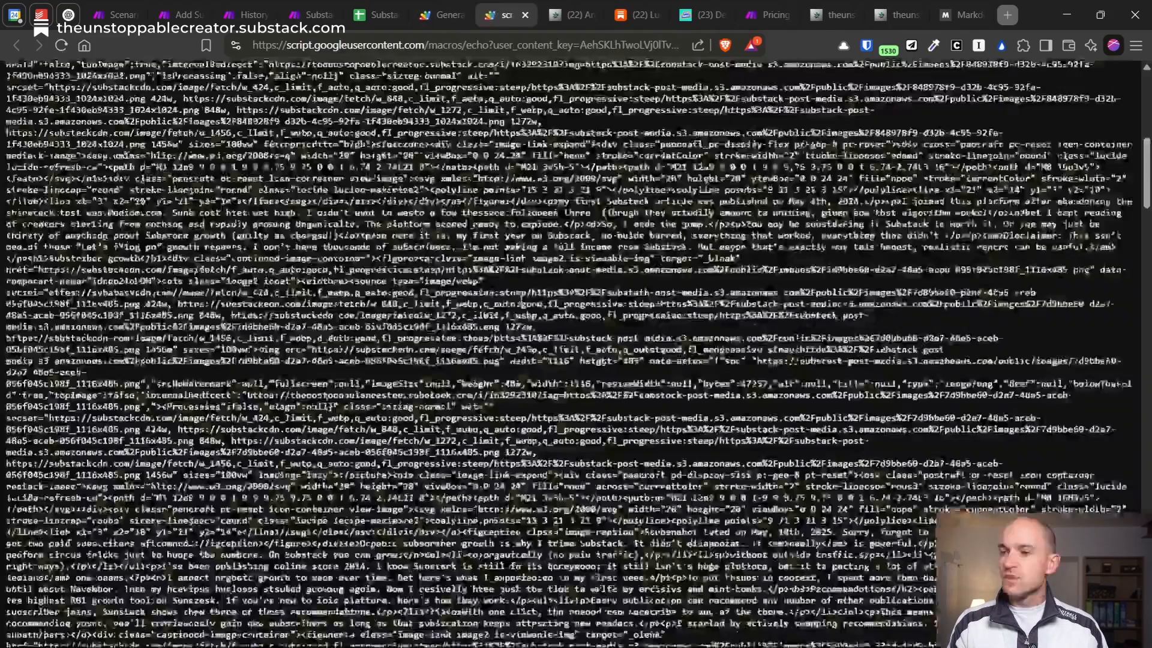
pyautogui.scroll(-15, 546, 320)
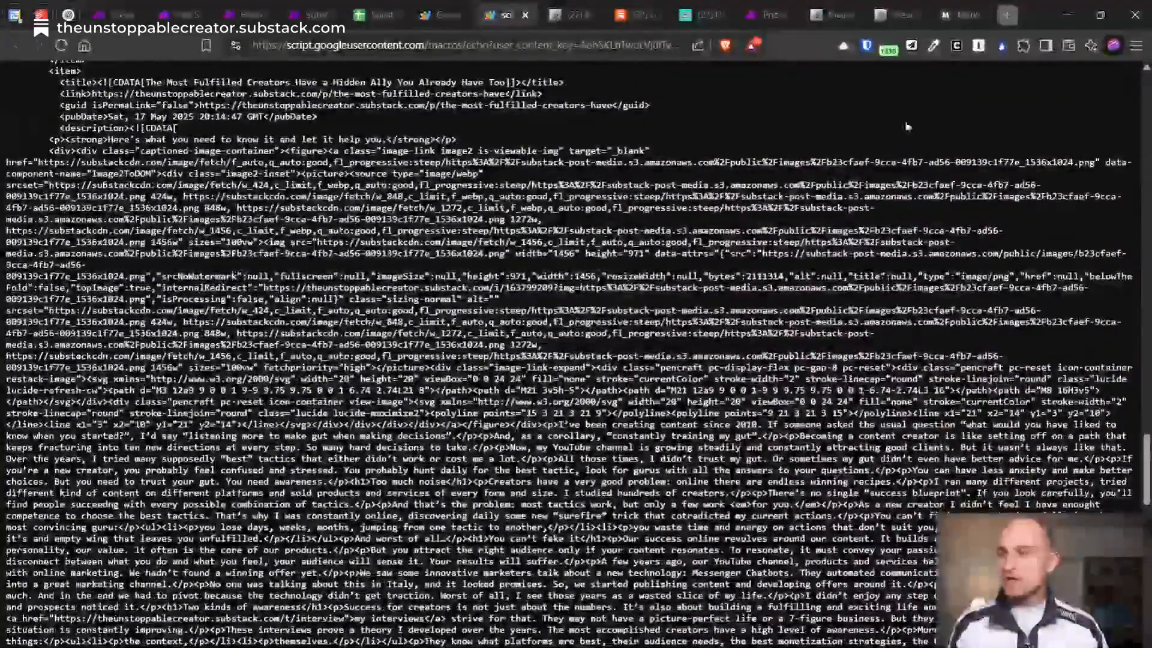
# - Look through the publication's own Substack feed for comparison and return to the feed generated by the script
pyautogui.click(888, 14)
pyautogui.scroll(-15, 759, 104)
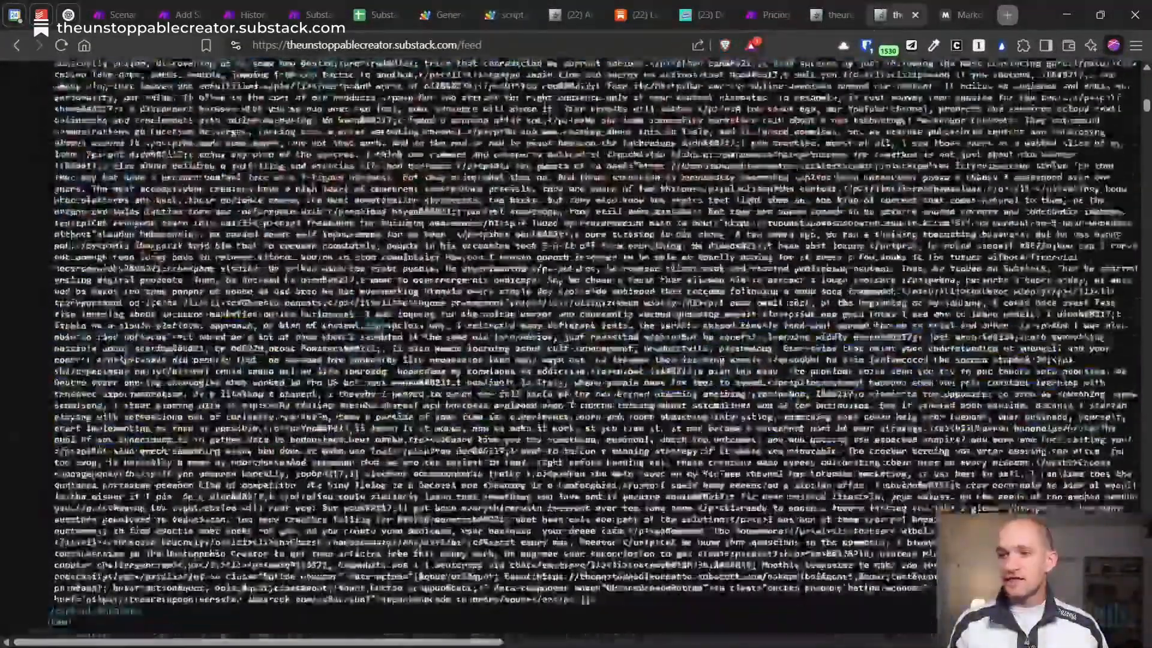
pyautogui.click(630, 15)
pyautogui.click(570, 15)
pyautogui.click(503, 17)
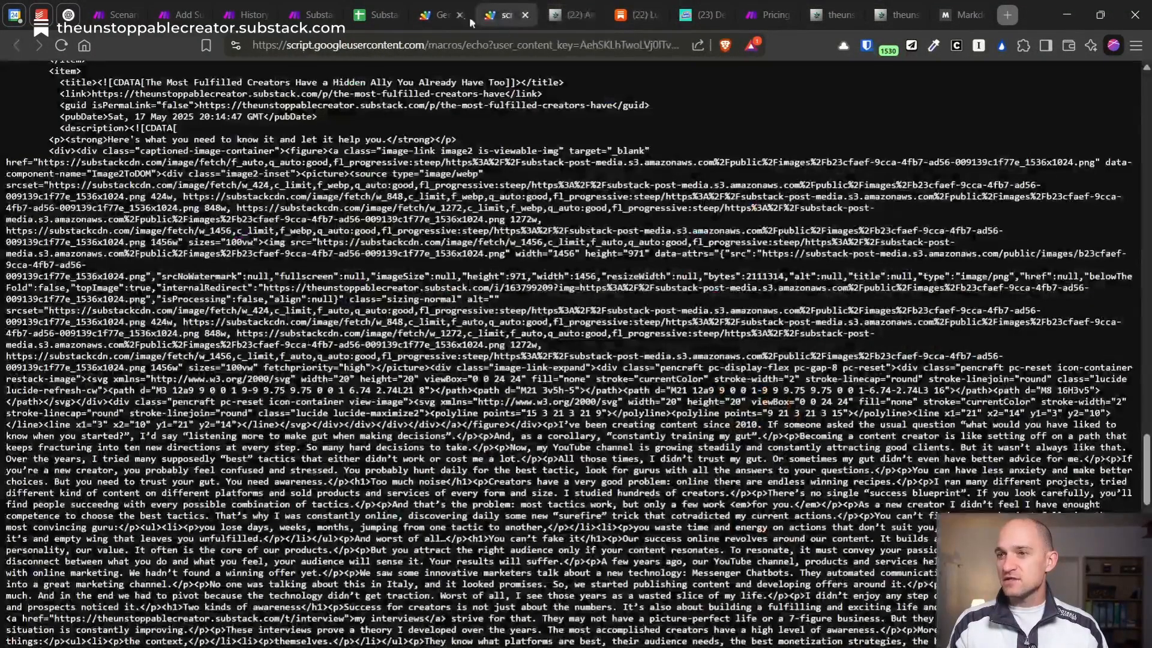
# - Search the Substack publication's settings for "import" and open the Import posts page, ready to enter the source URL
pyautogui.click(564, 18)
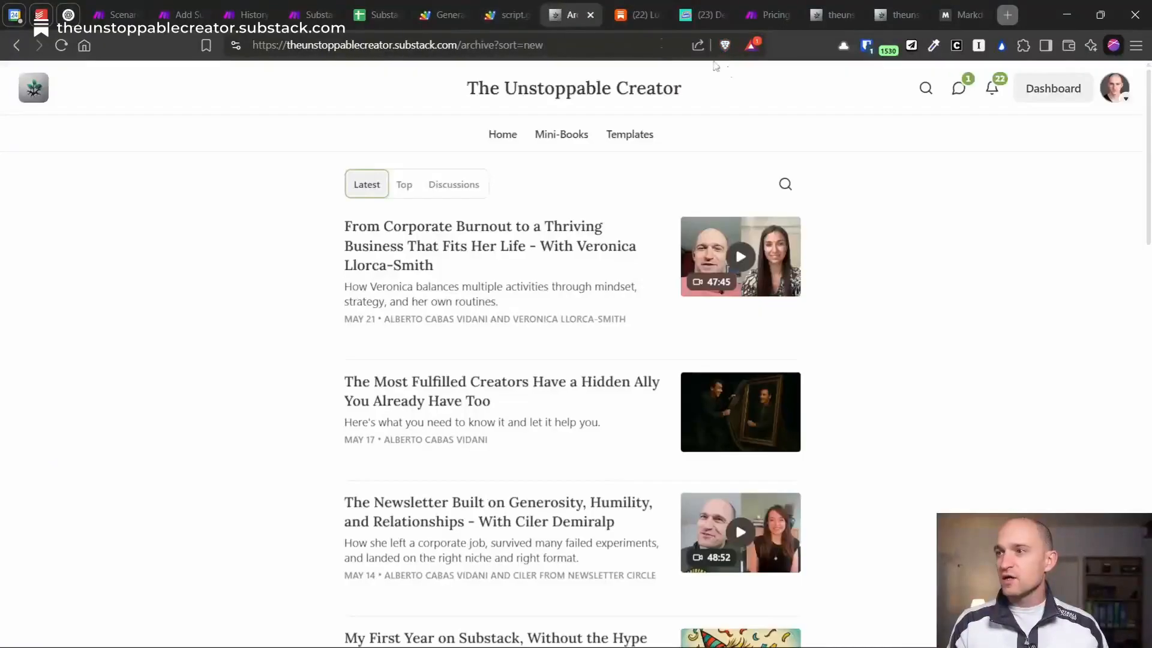
pyautogui.click(1053, 88)
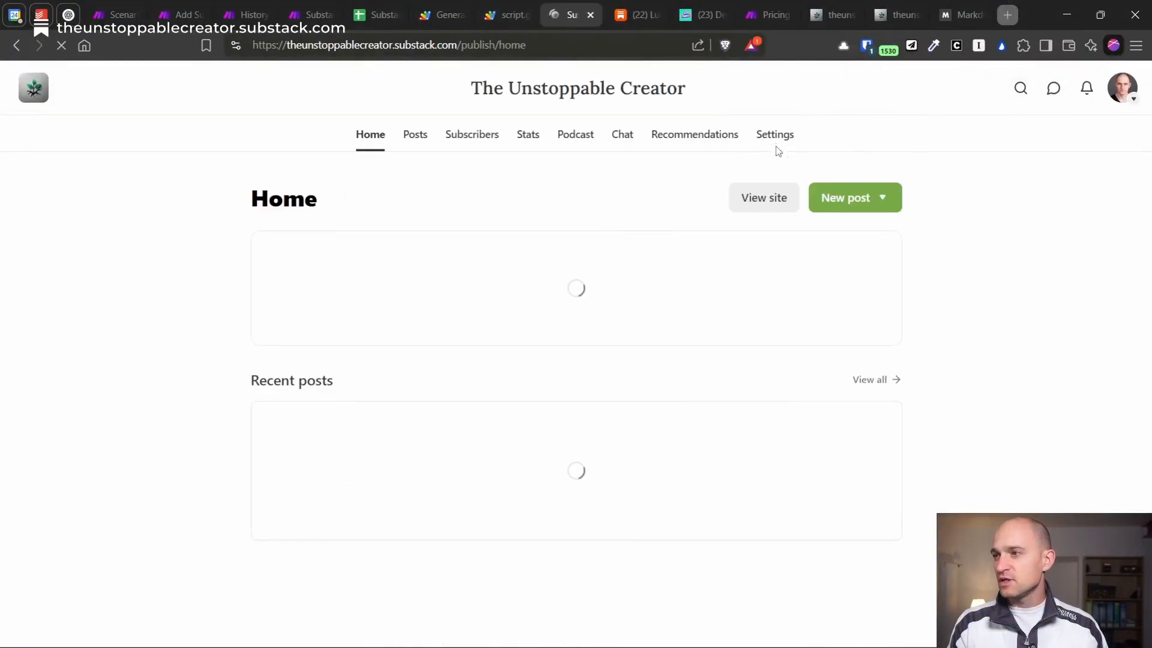
pyautogui.click(775, 135)
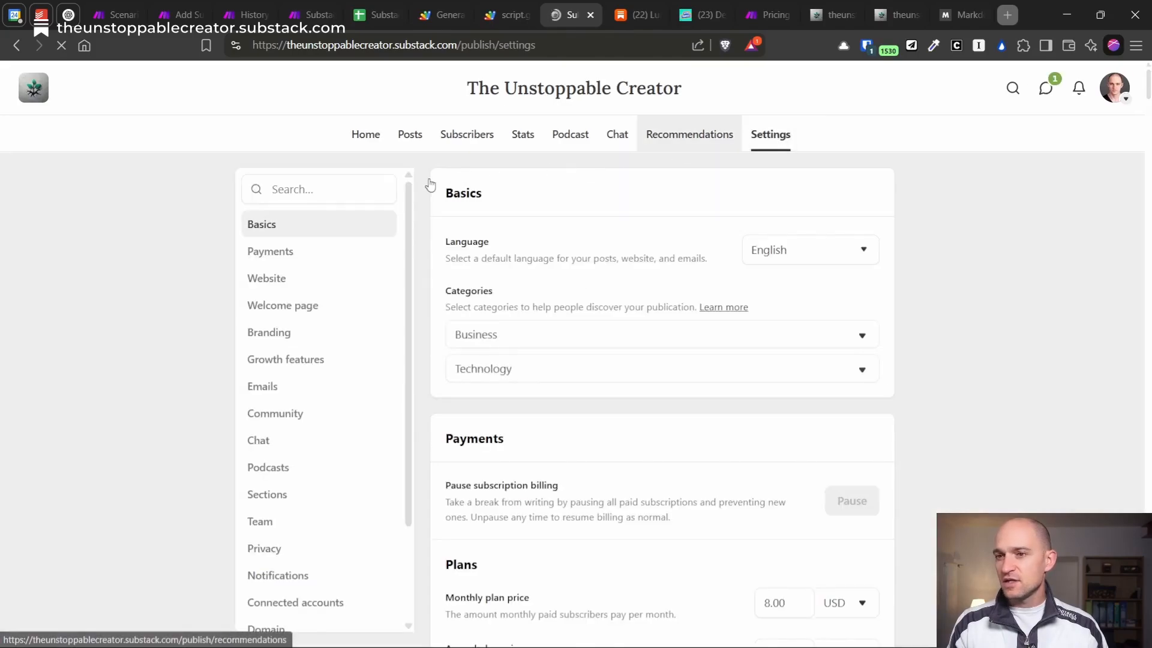
pyautogui.click(368, 185)
pyautogui.write('import')
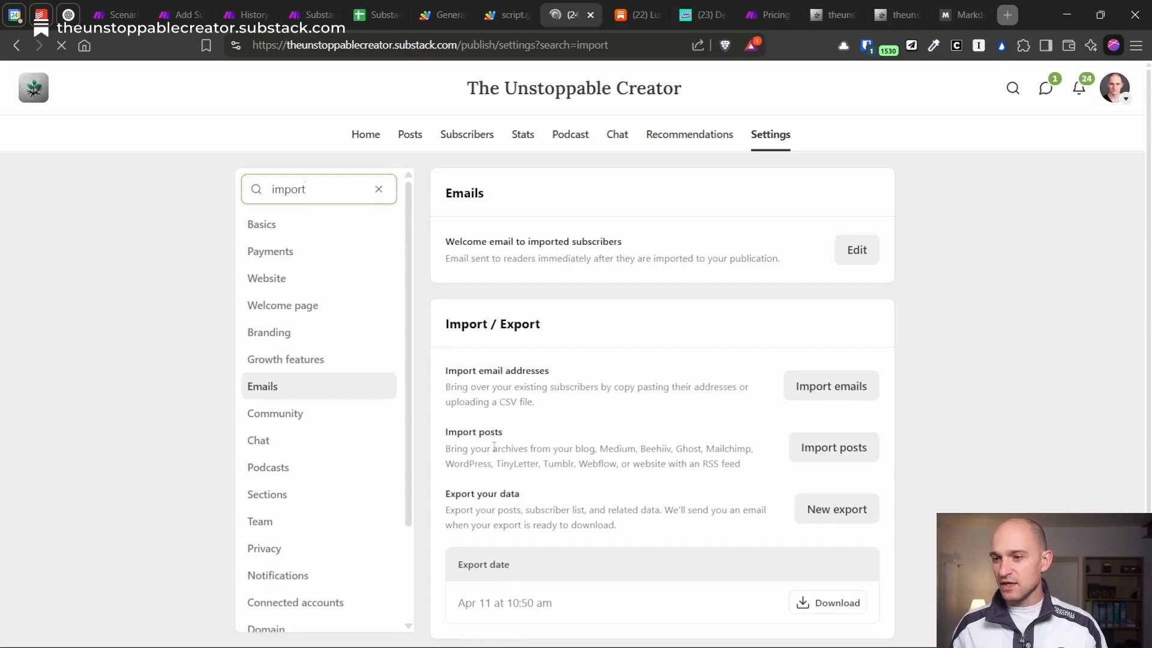
pyautogui.click(833, 447)
pyautogui.click(543, 349)
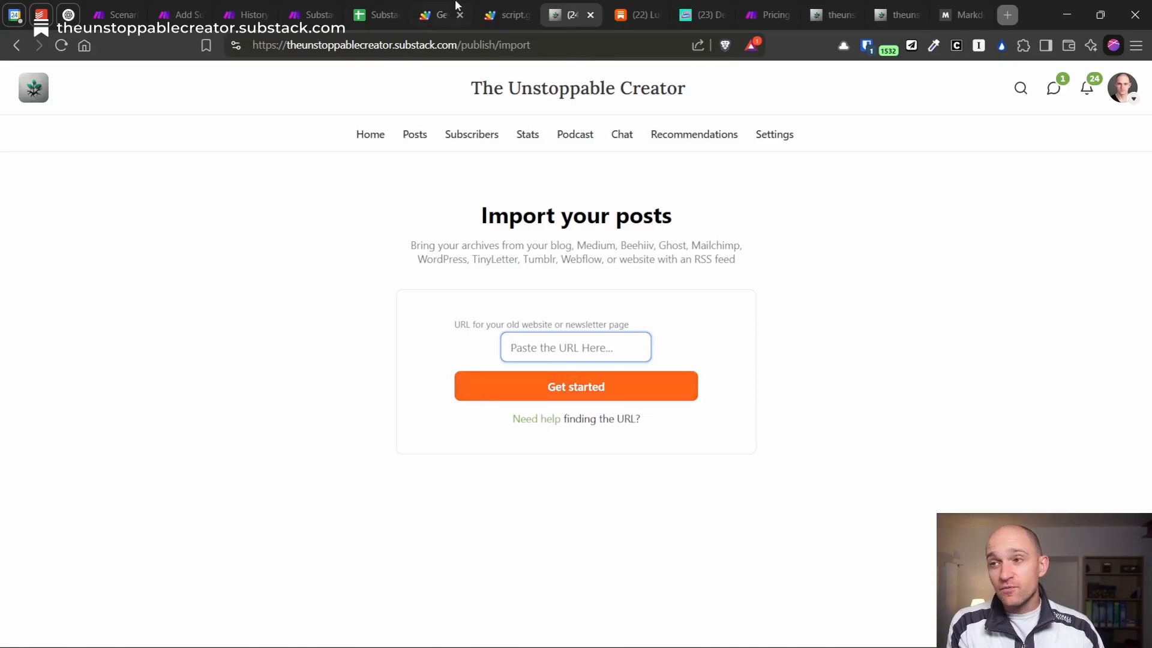
# - Review the generated feed, the archive spreadsheet and the original Substack feed, and return to the Import your posts page
pyautogui.click(507, 15)
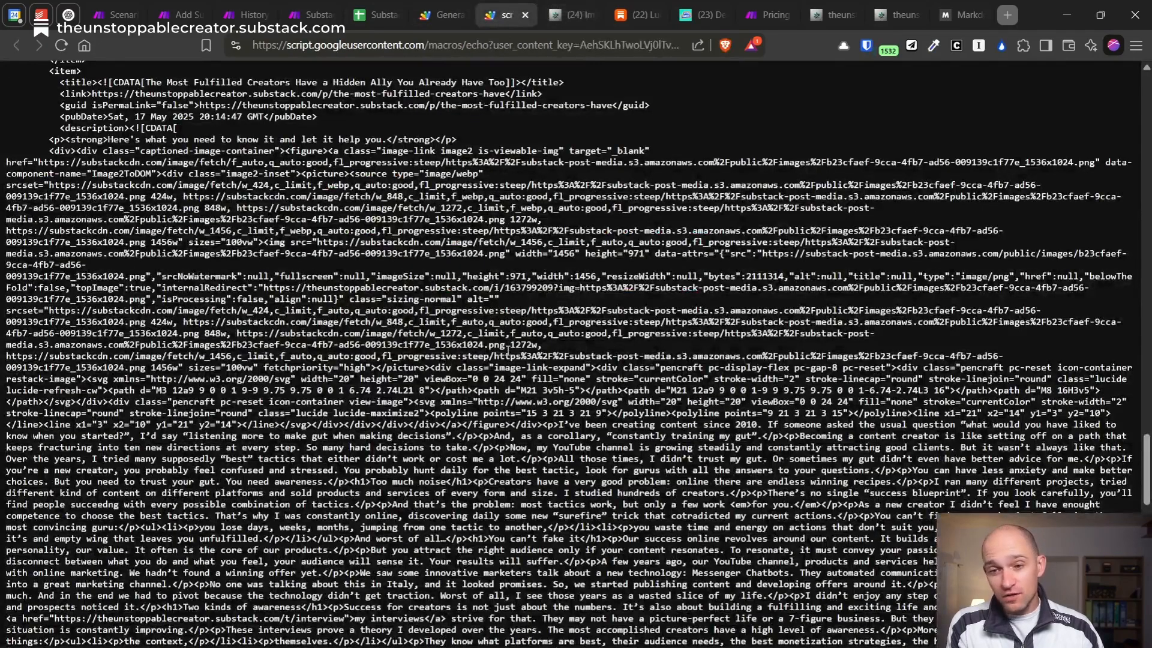
pyautogui.click(362, 16)
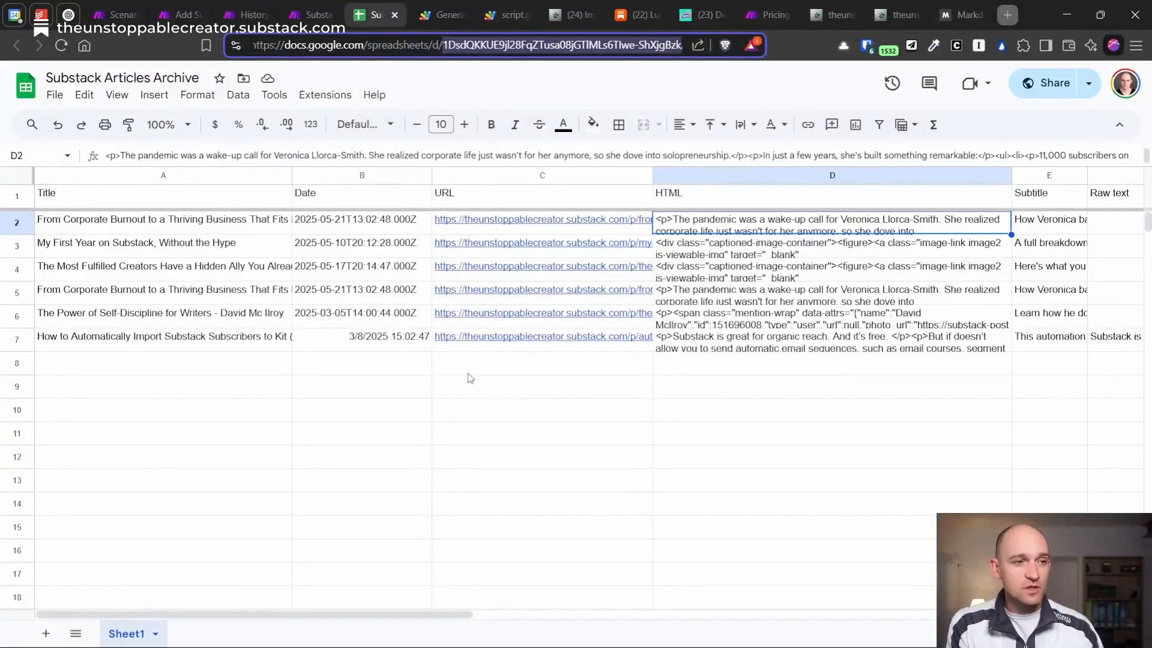
pyautogui.click(440, 24)
pyautogui.click(372, 18)
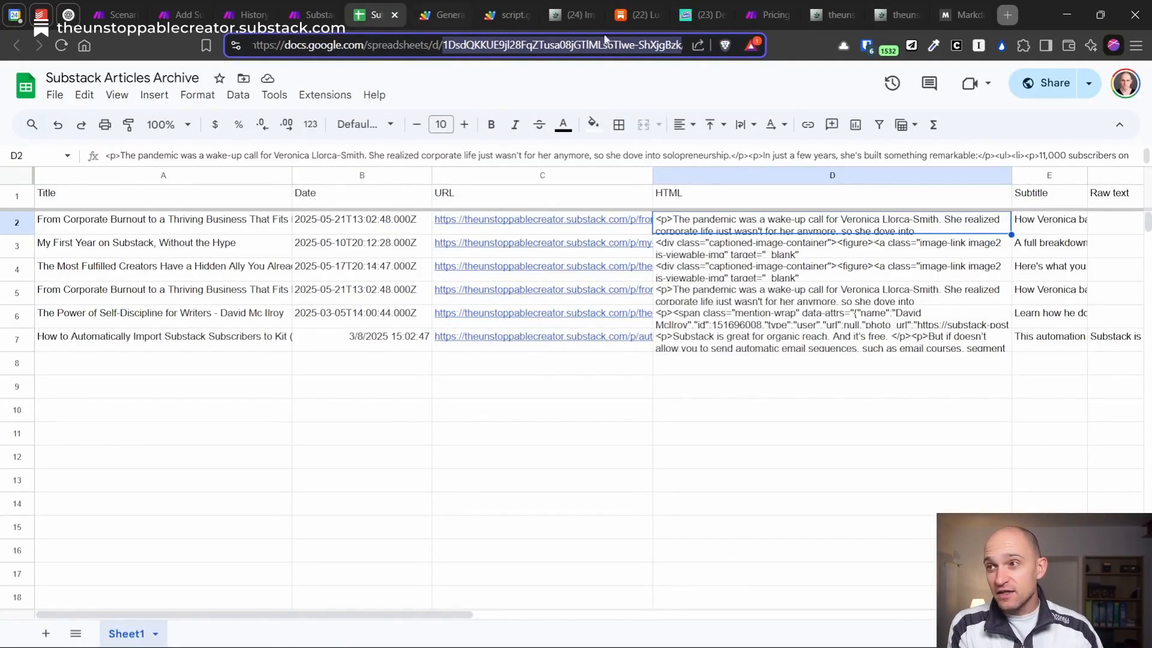
pyautogui.click(968, 5)
pyautogui.click(903, 7)
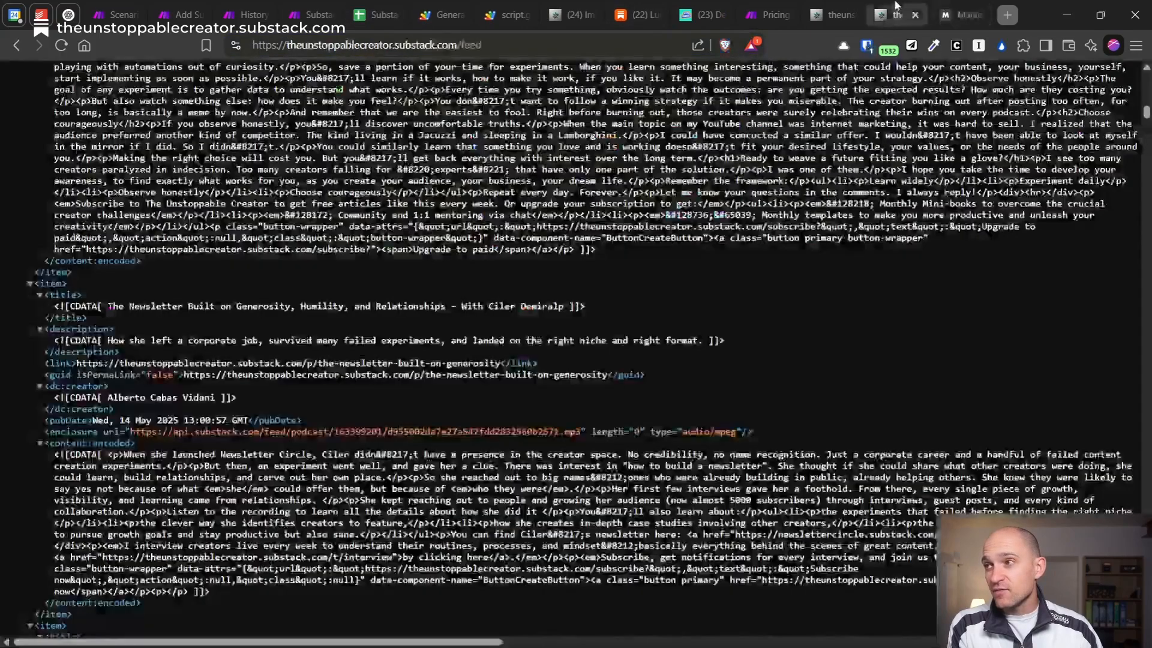
pyautogui.click(828, 17)
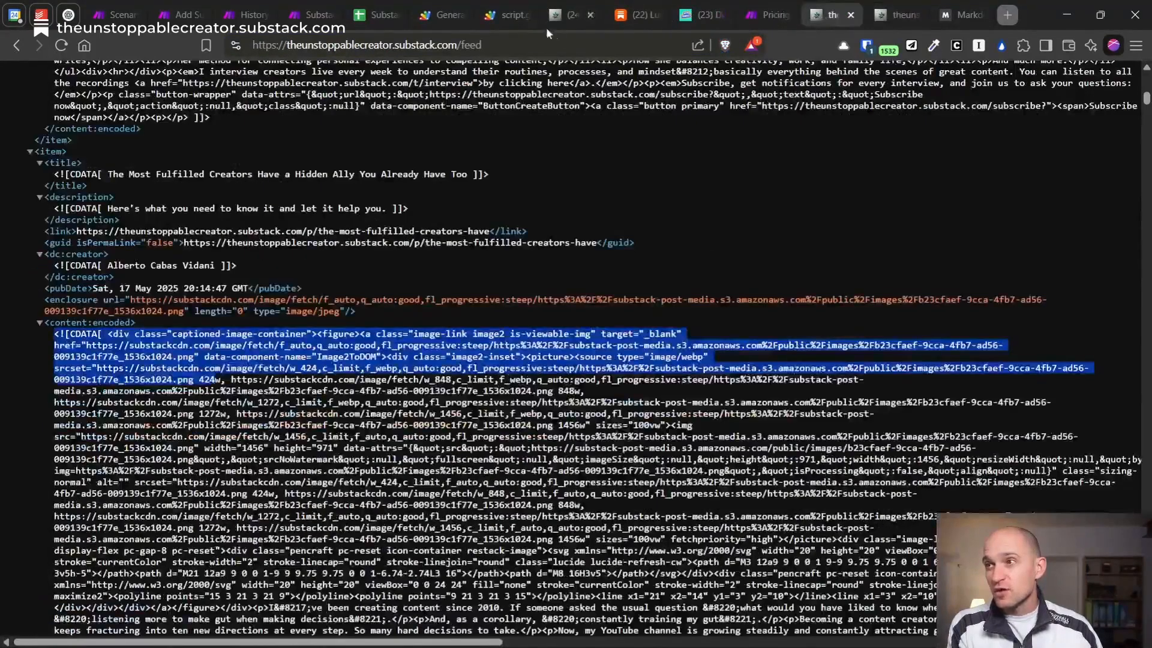
pyautogui.click(567, 18)
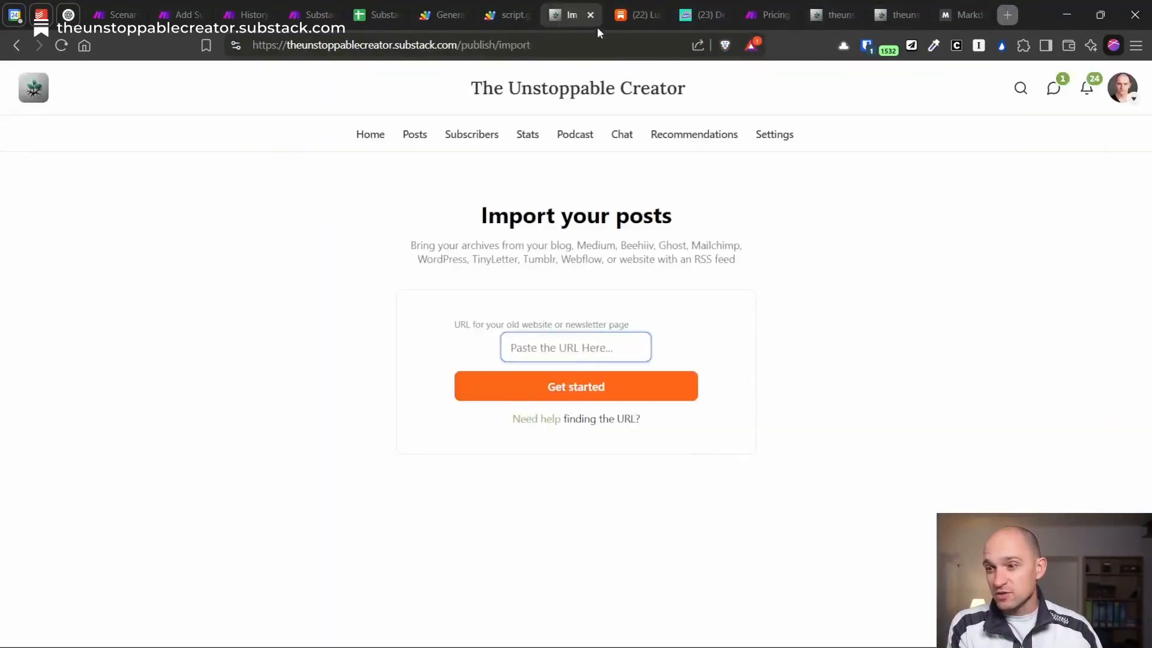
# - Switch to the Generate feed script, close its deployment manager and examine the code that builds the RSS channel
pyautogui.click(439, 22)
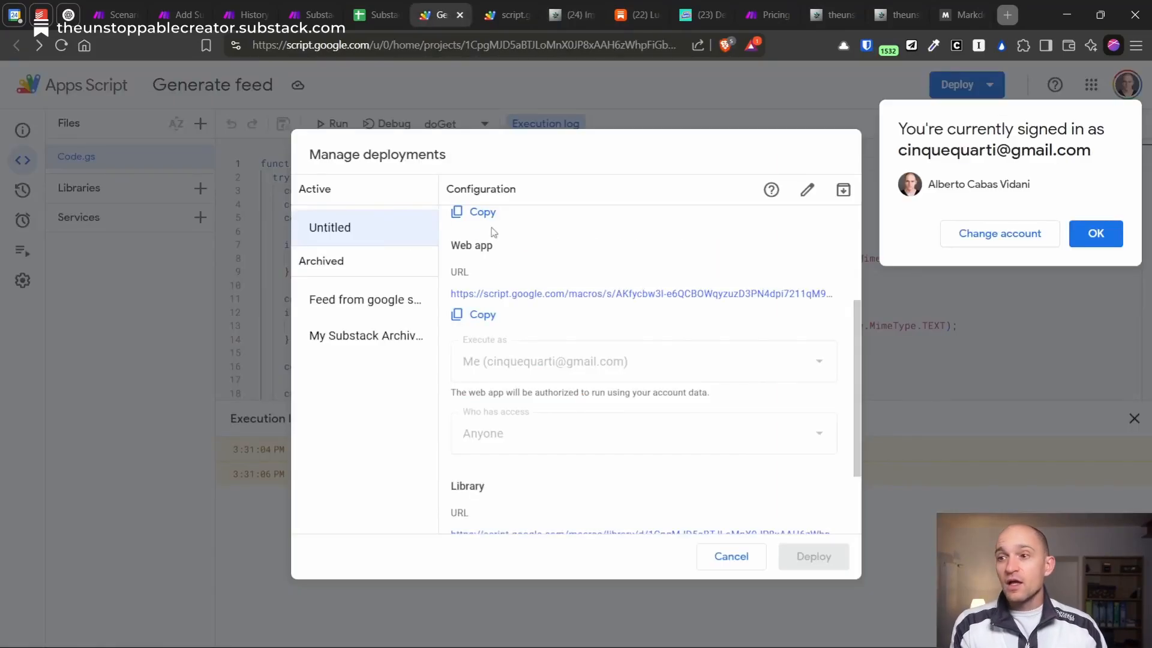
pyautogui.click(478, 106)
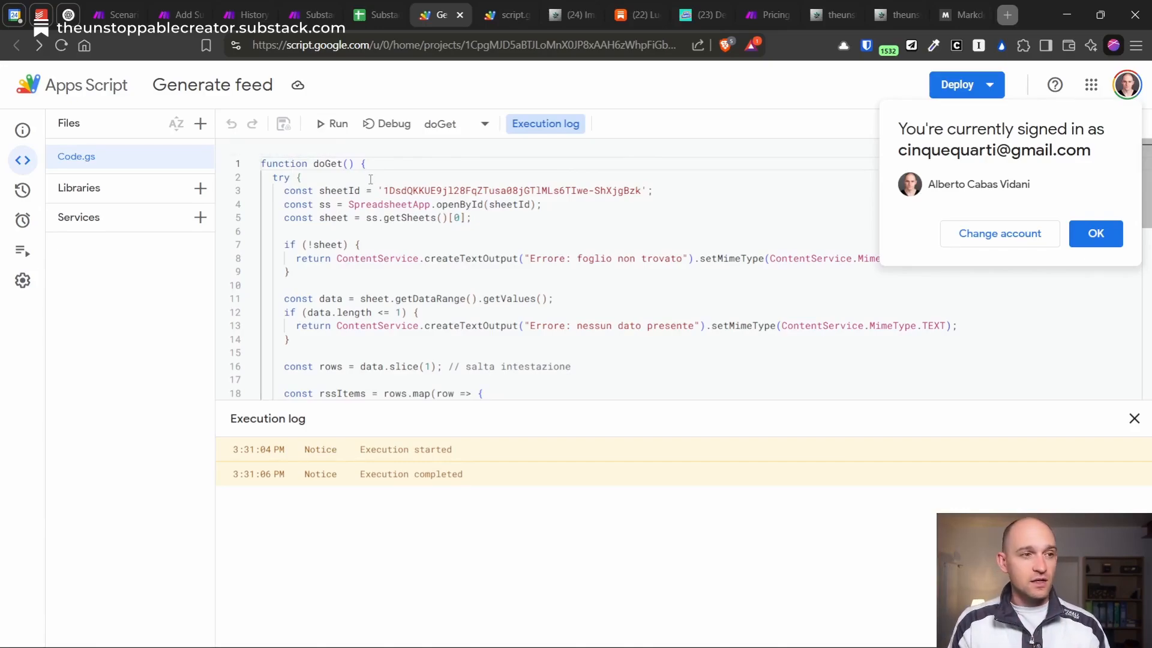
pyautogui.scroll(-8, 451, 258)
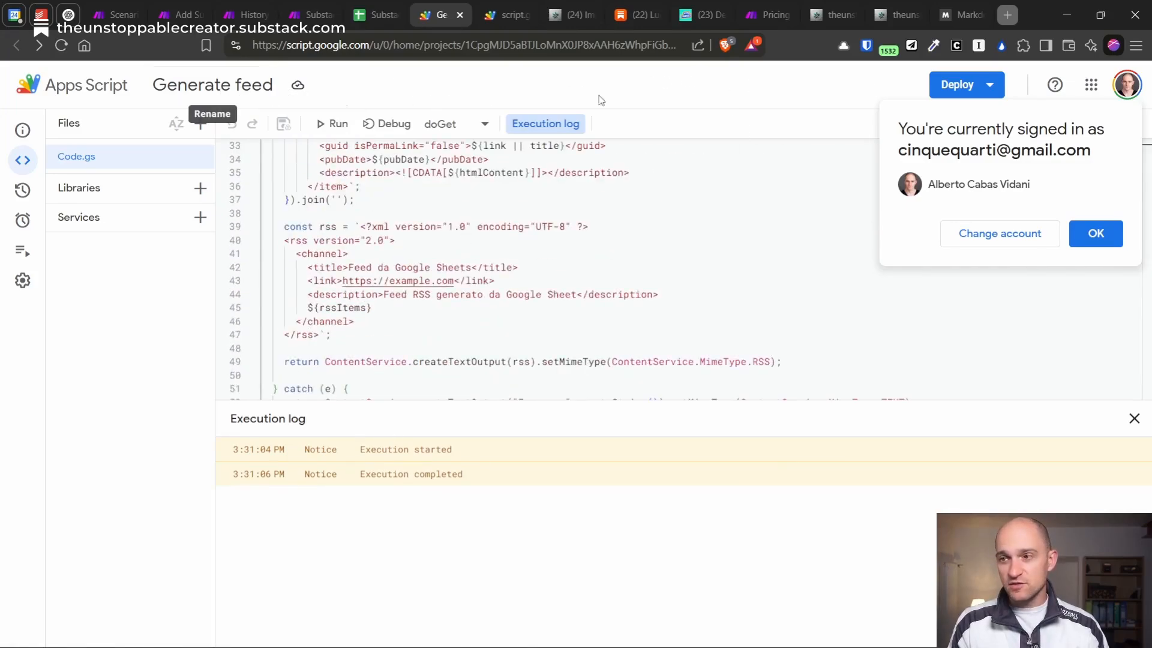
# - Deploy the script as a new web app described as "name", executed as Me with access for Anyone, and close the deployment dialog
pyautogui.click(946, 88)
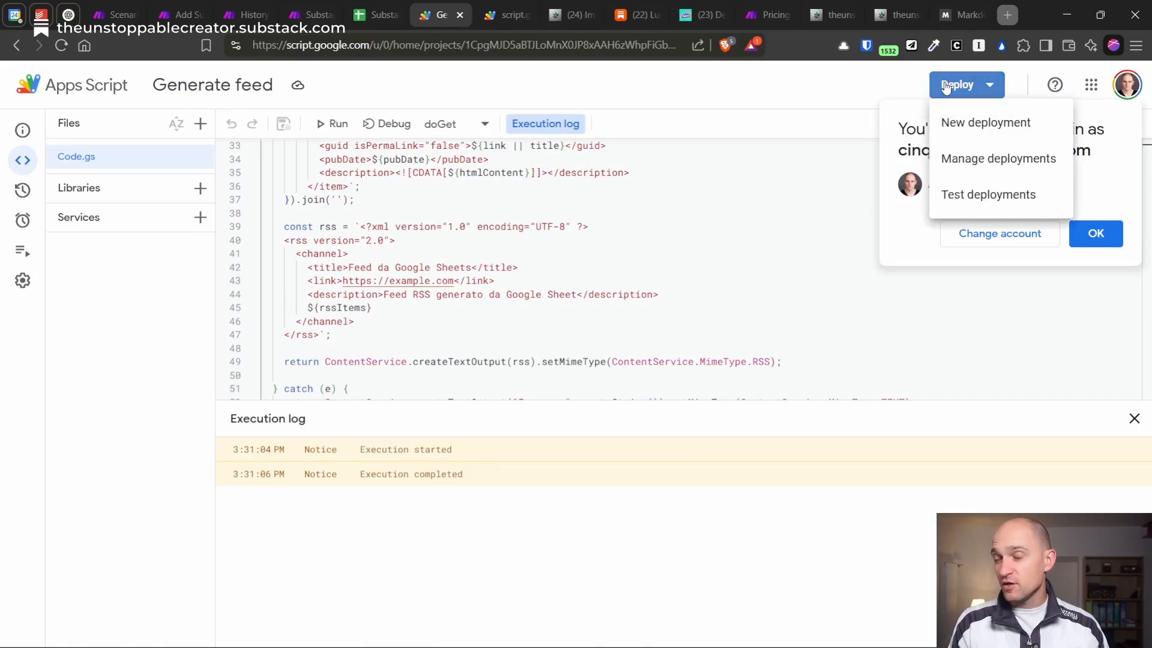
pyautogui.click(955, 123)
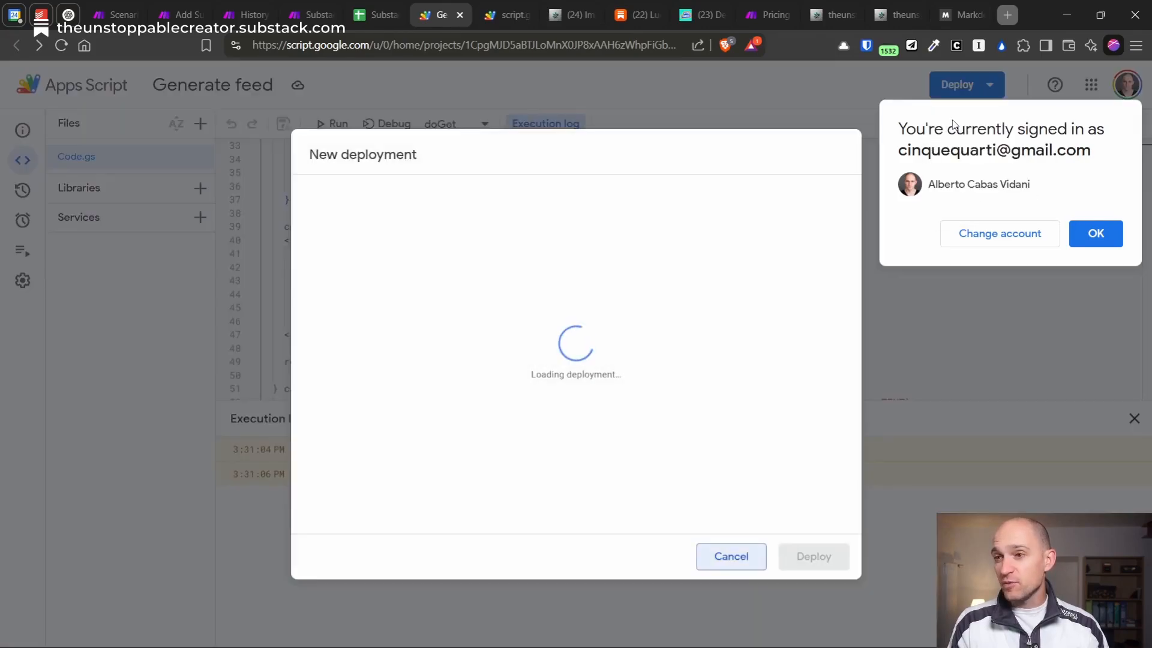
pyautogui.click(651, 252)
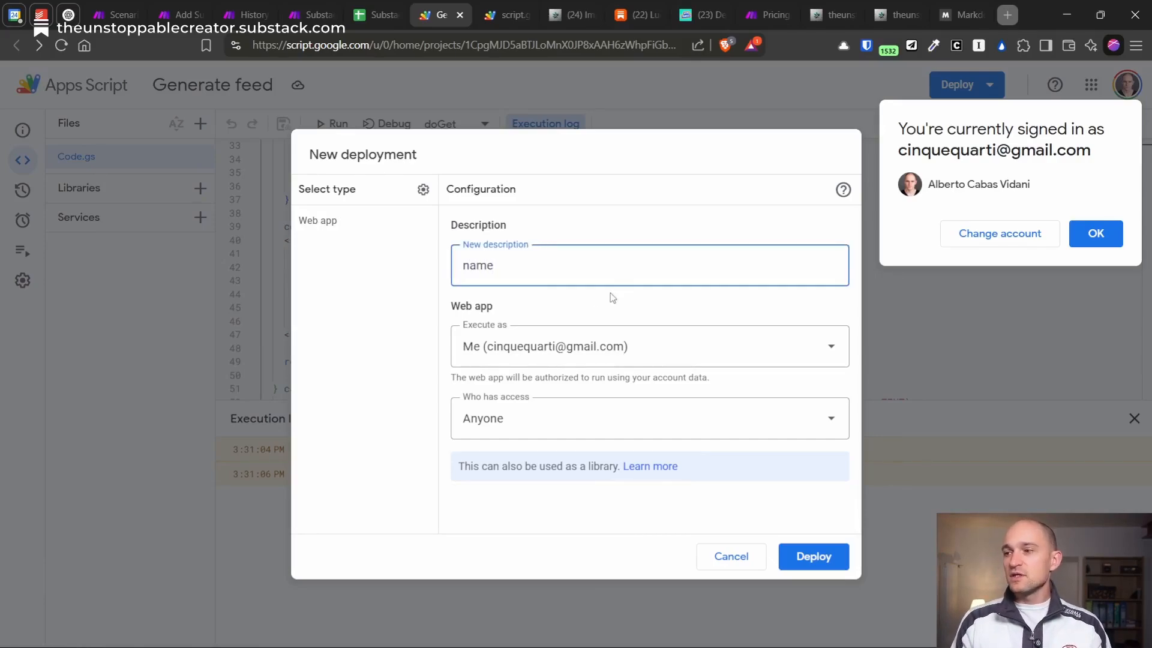
pyautogui.click(567, 354)
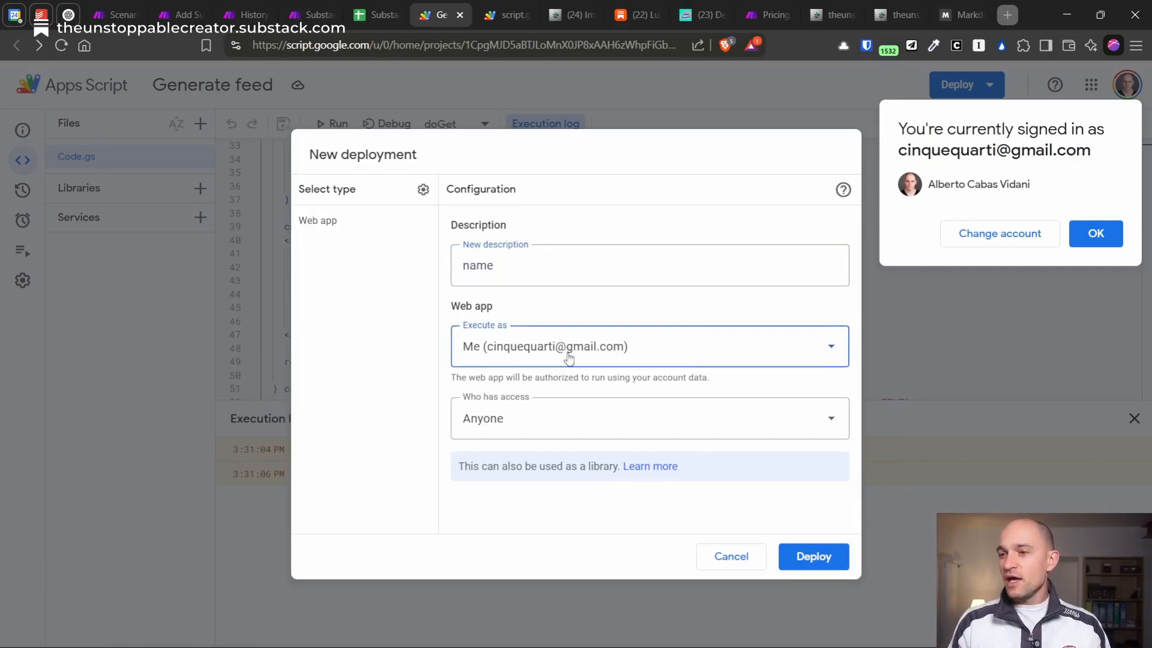
pyautogui.click(555, 318)
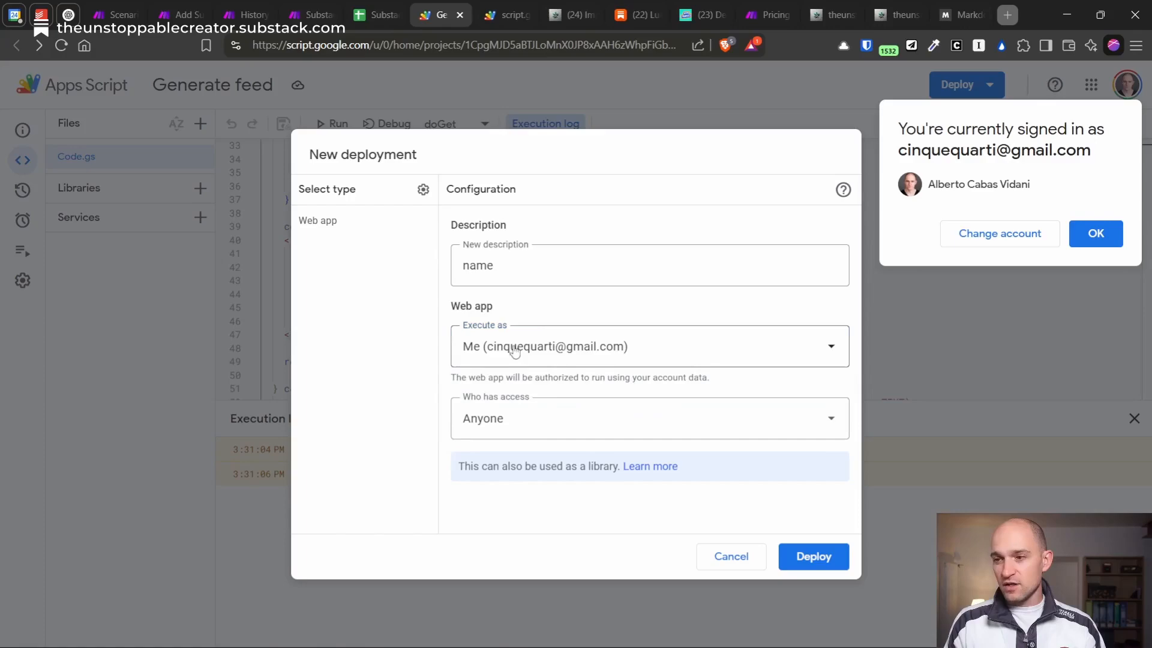
pyautogui.click(477, 420)
pyautogui.click(413, 408)
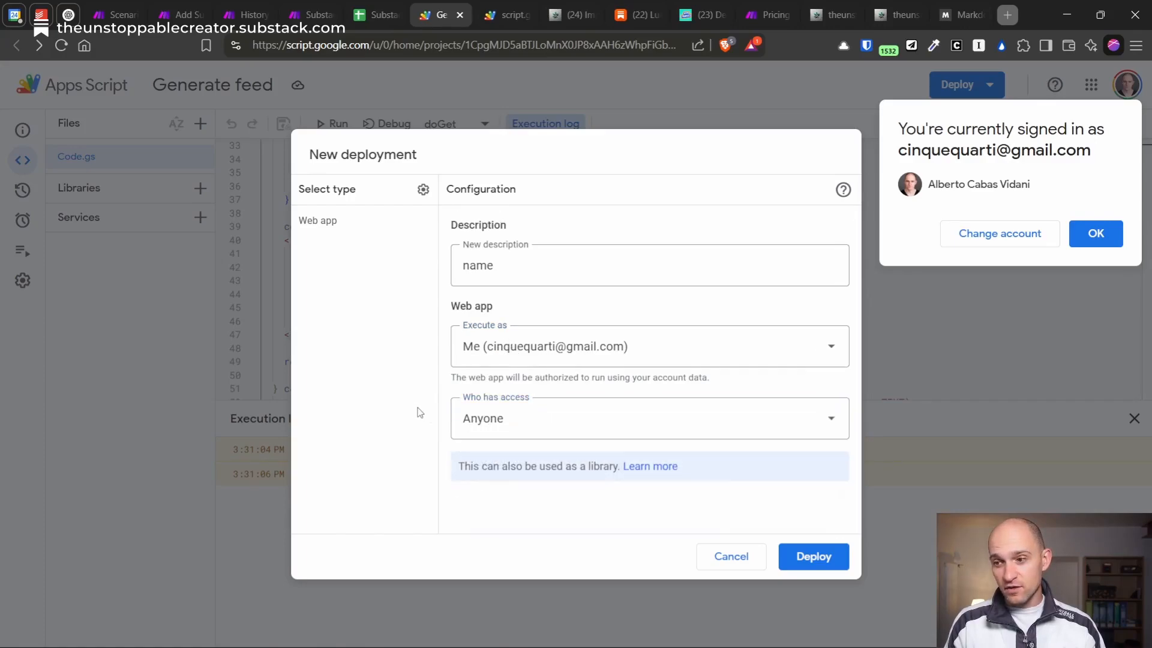
pyautogui.click(793, 556)
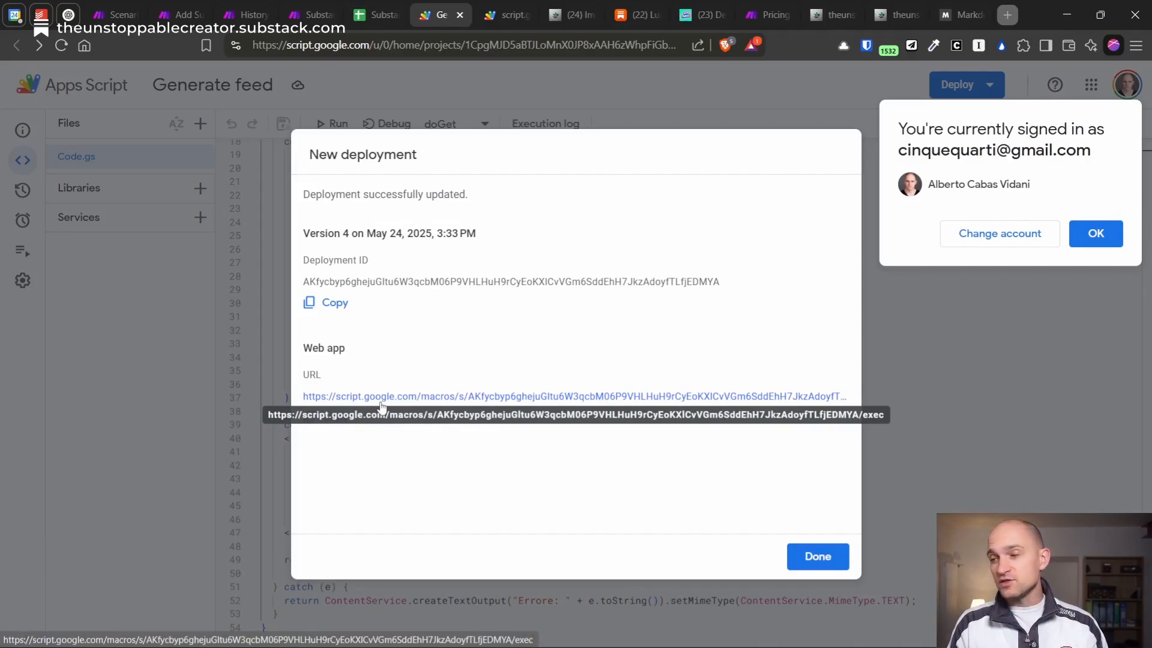
pyautogui.click(373, 75)
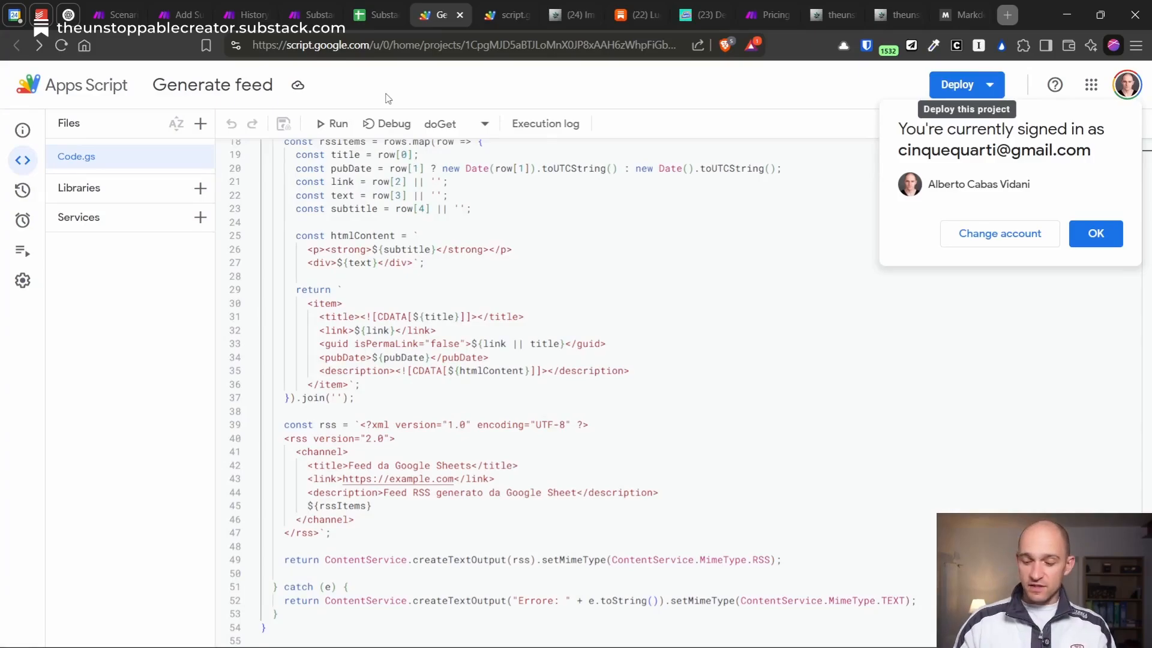